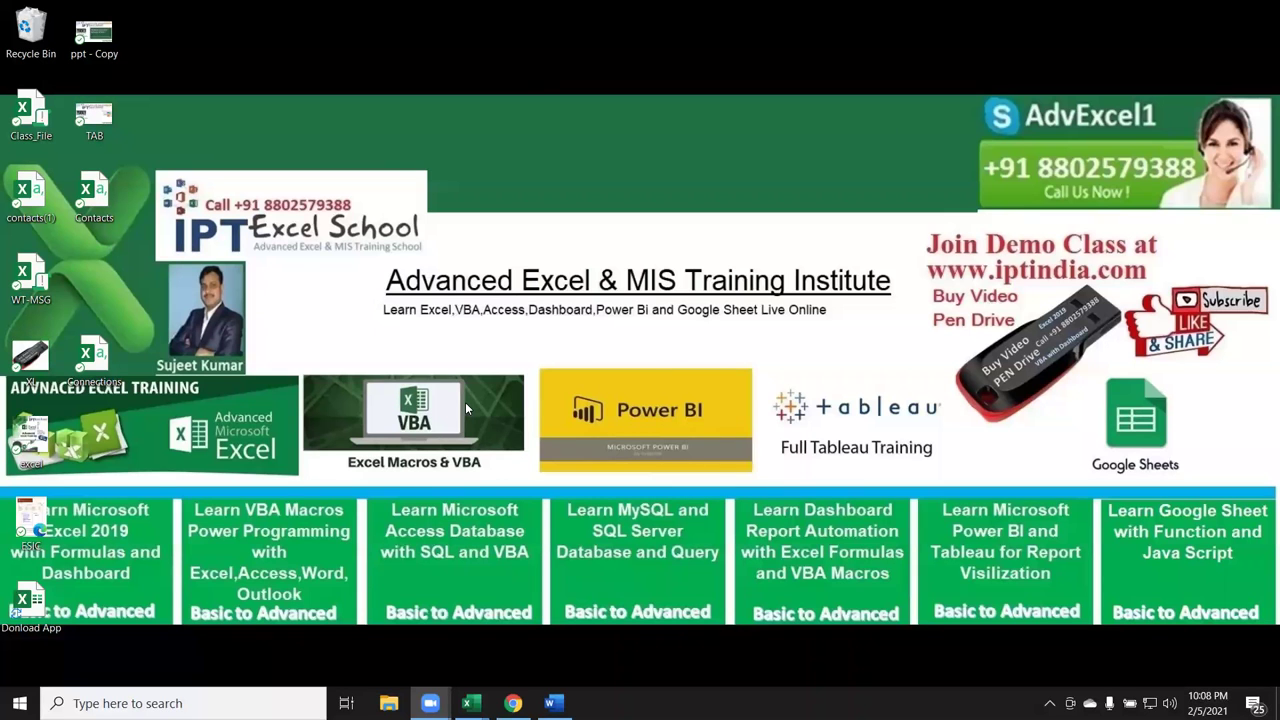
# Switch to the Book9 workbook, showing its Data sheet with the Name and Sales lists
pyautogui.moveTo(470, 703)
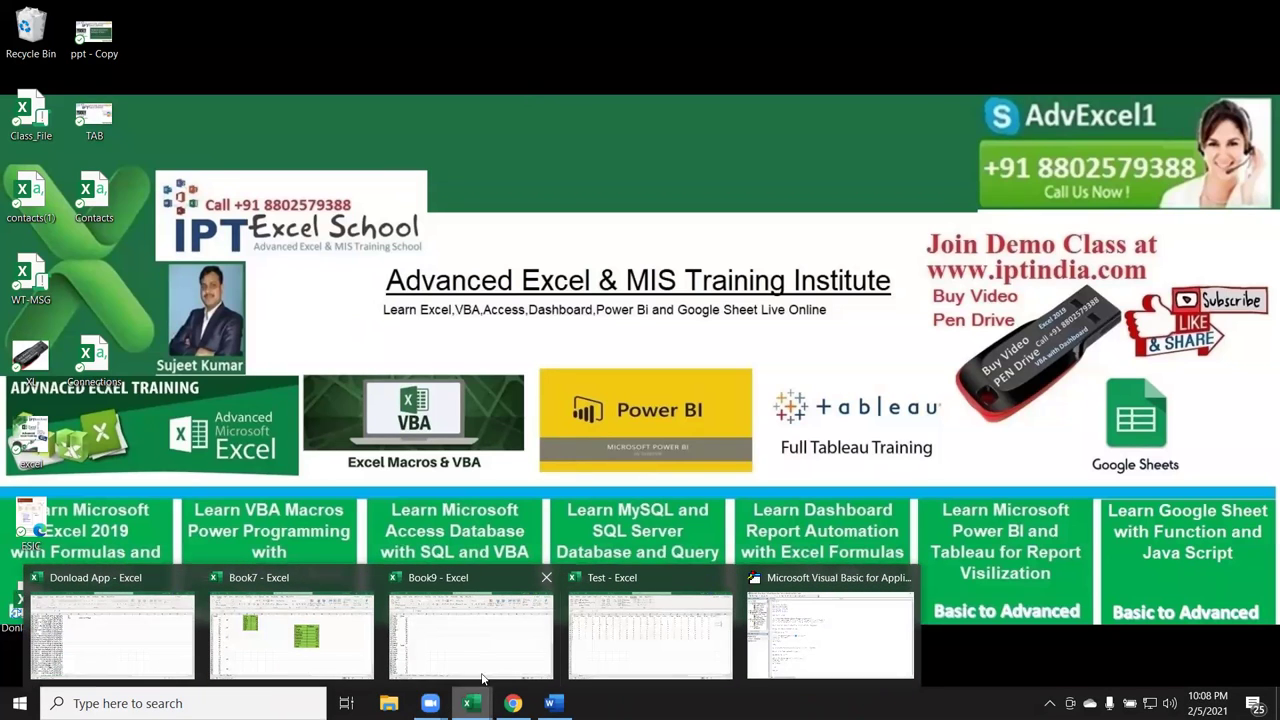
pyautogui.click(538, 635)
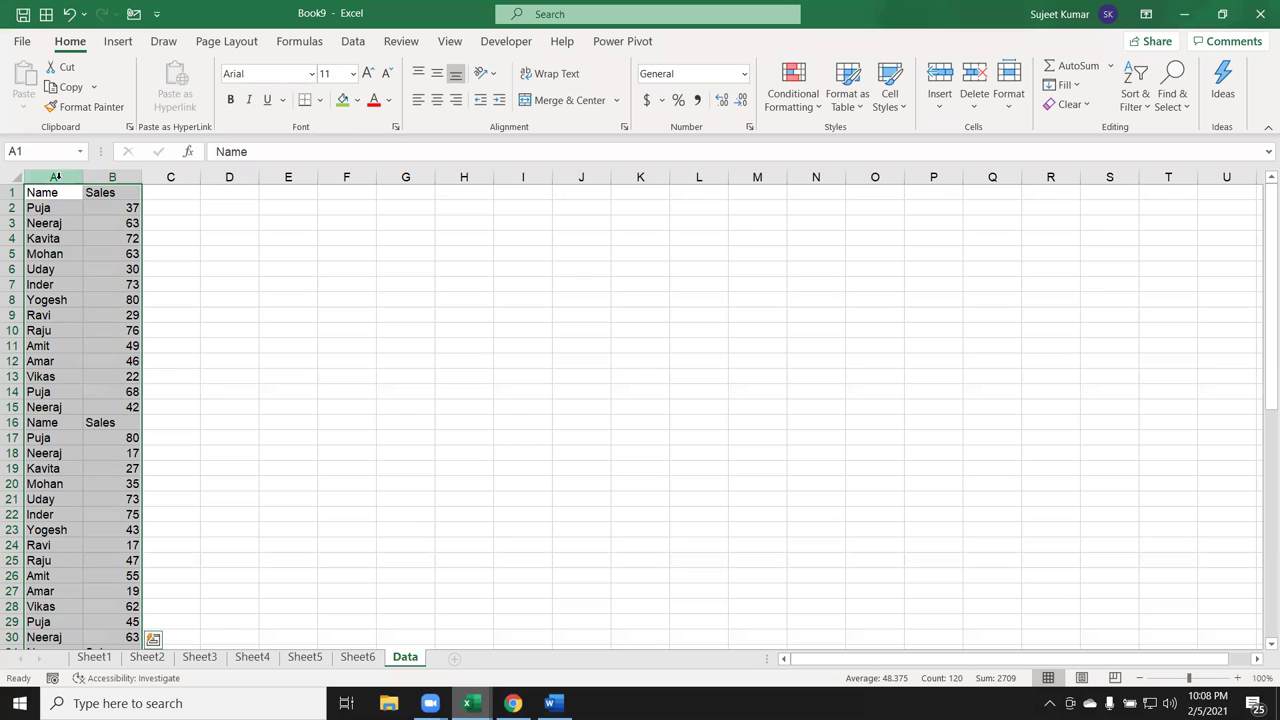
# Clear the Name and Sales data from columns A and B and move to cell A3
pyautogui.press('Delete')
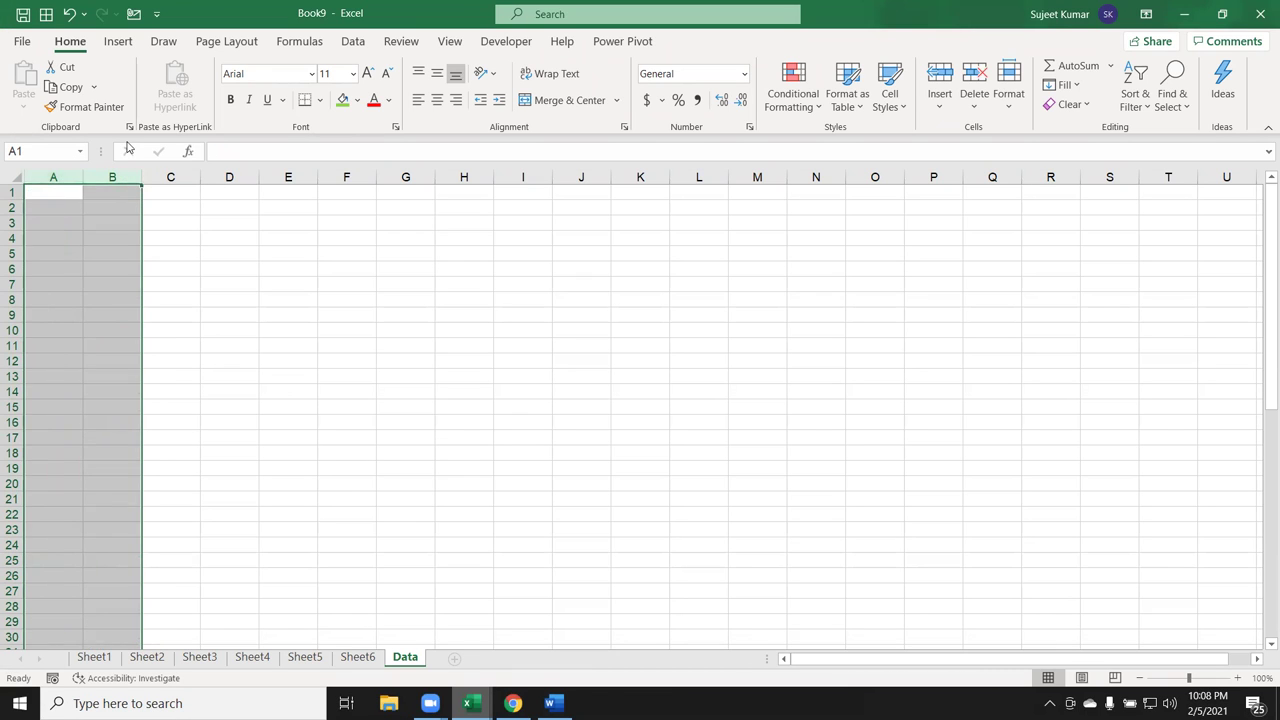
pyautogui.press('Up')
pyautogui.press('Right')
pyautogui.press('Right')
pyautogui.press('Down')
pyautogui.press('Left')
pyautogui.press('Left')
pyautogui.press('Down')
pyautogui.press('Right')
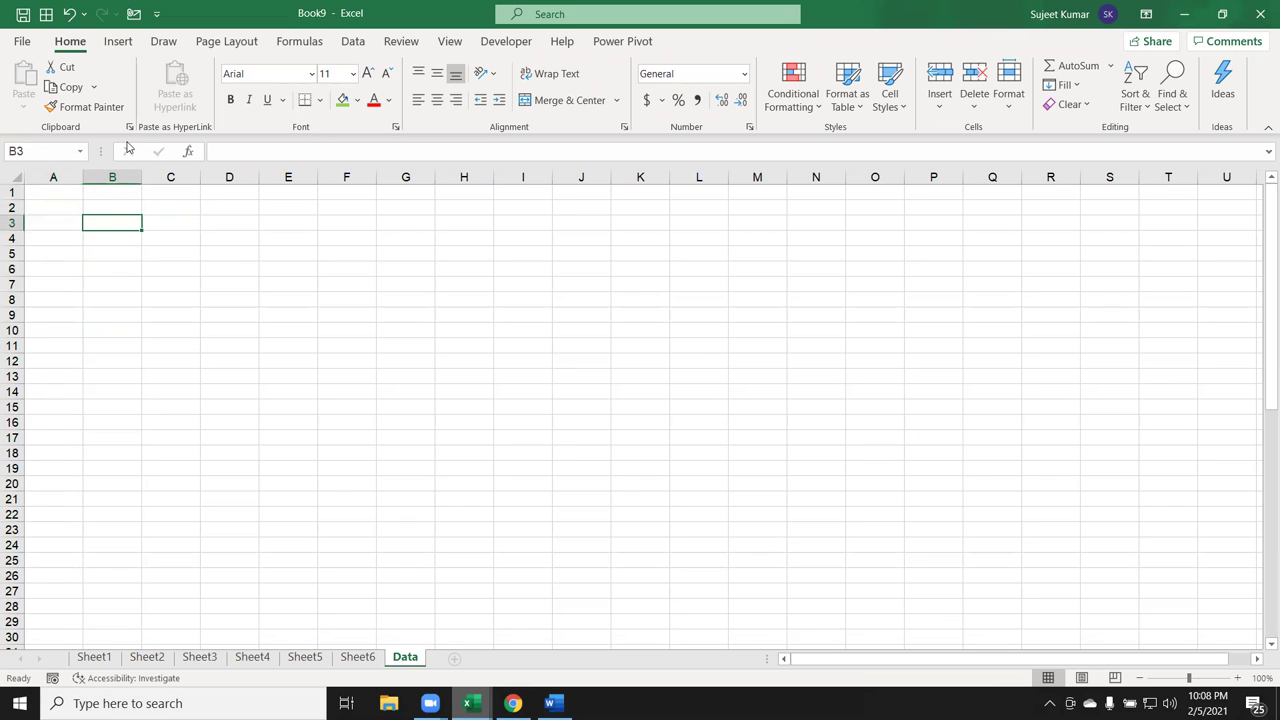
pyautogui.press('Left')
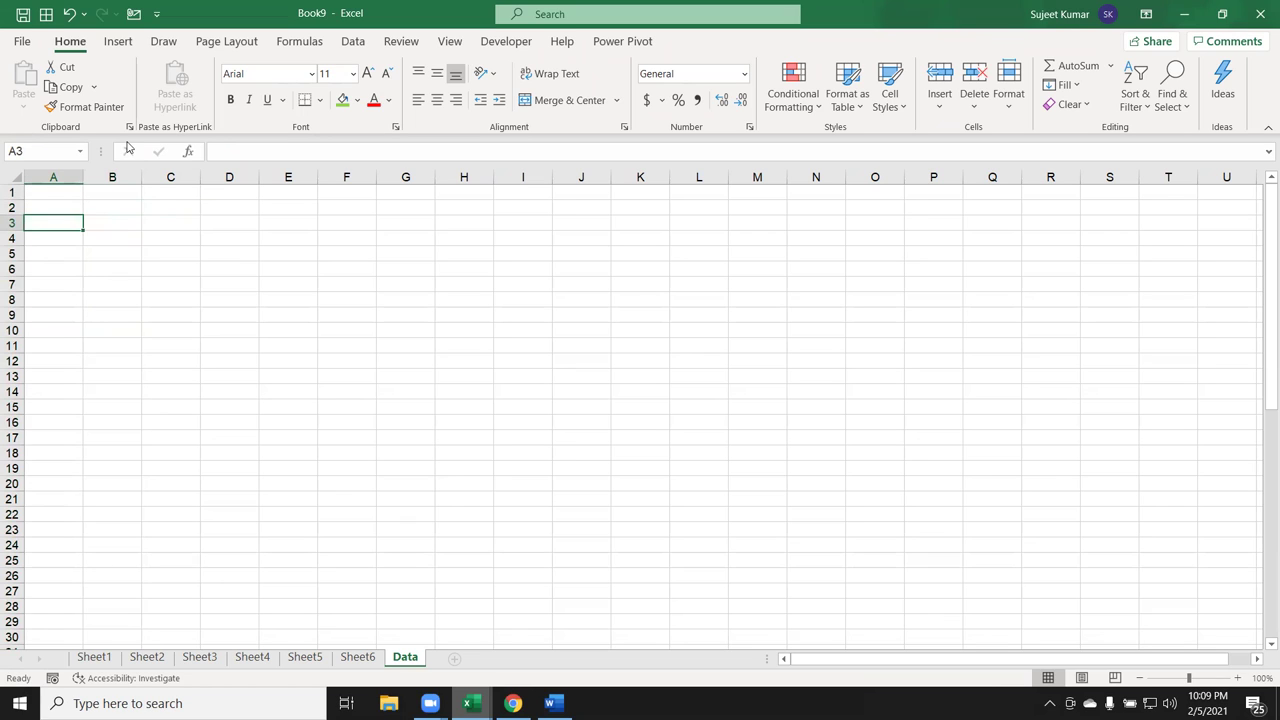
# Enter 123.963.214 in A3 and autofit column A to show it
pyautogui.write('123.963.214')
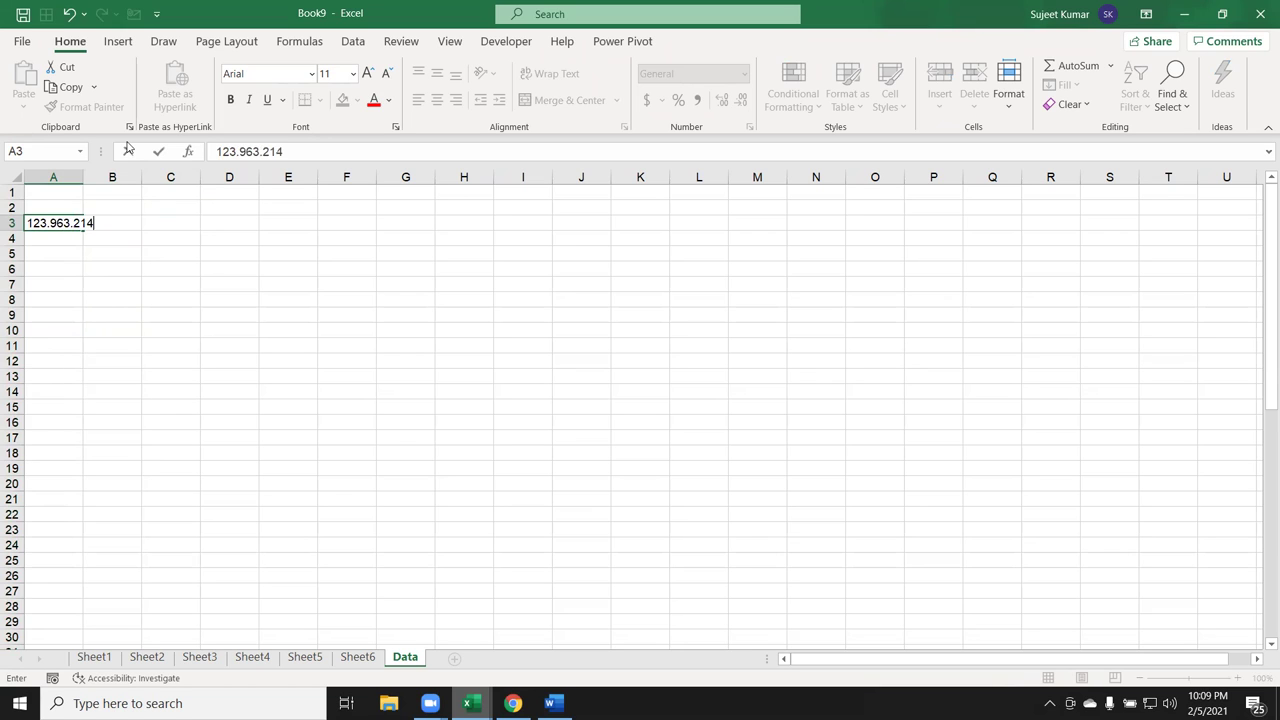
pyautogui.press('Return')
pyautogui.doubleClick(89, 174)
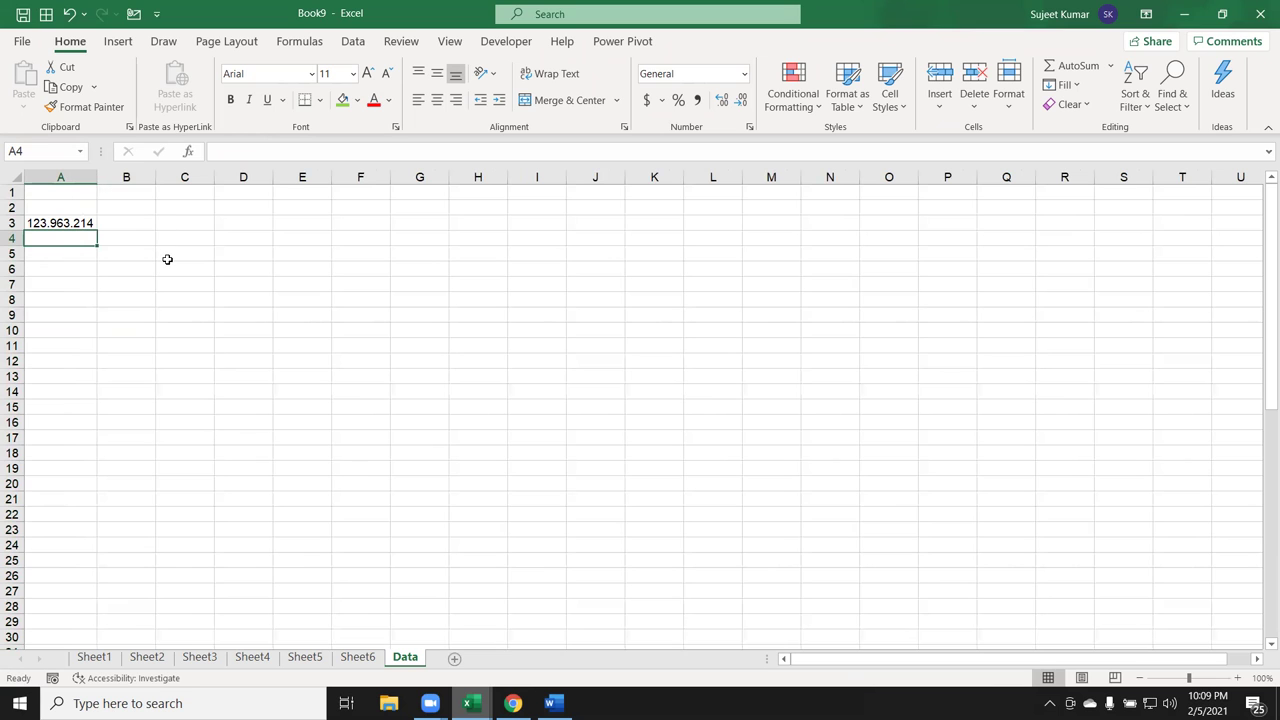
pyautogui.keyDown('ctrl'); pyautogui.scroll(3, 166, 260); pyautogui.keyUp('ctrl')
pyautogui.keyDown('ctrl'); pyautogui.scroll(1, 184, 258); pyautogui.keyUp('ctrl')
pyautogui.scroll(1, 184, 258)
pyautogui.click(197, 238)
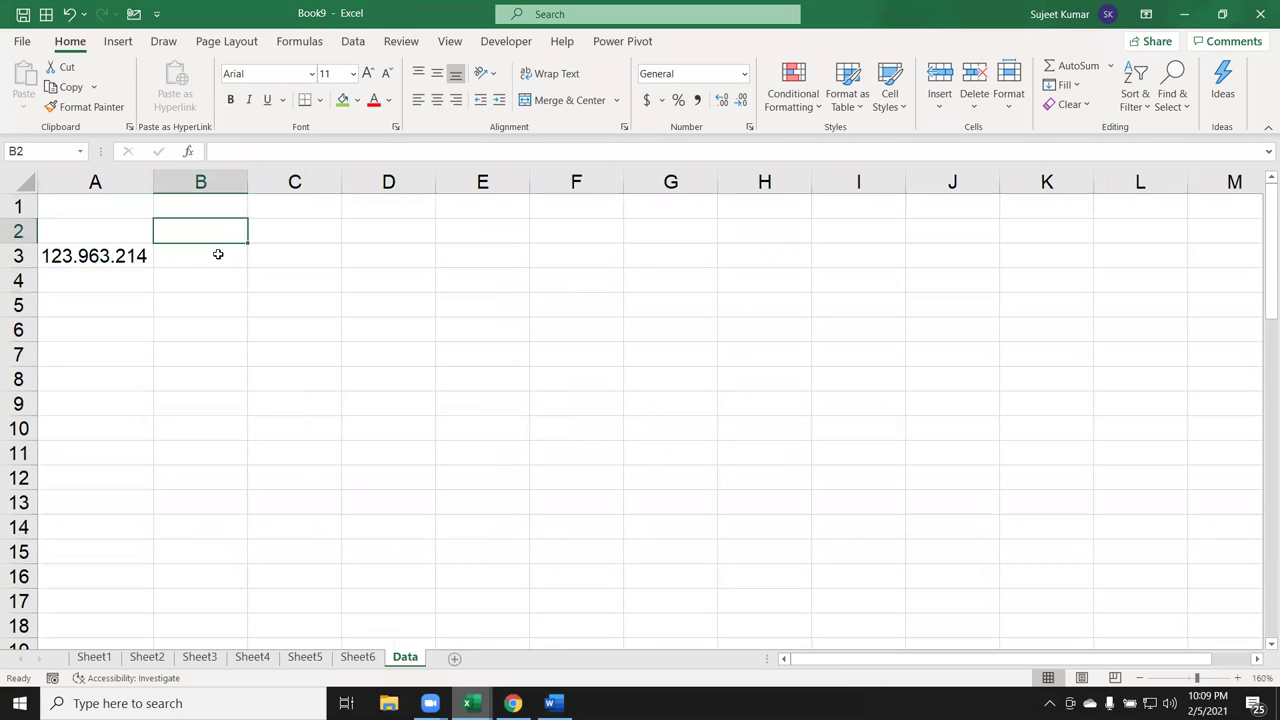
pyautogui.click(217, 253)
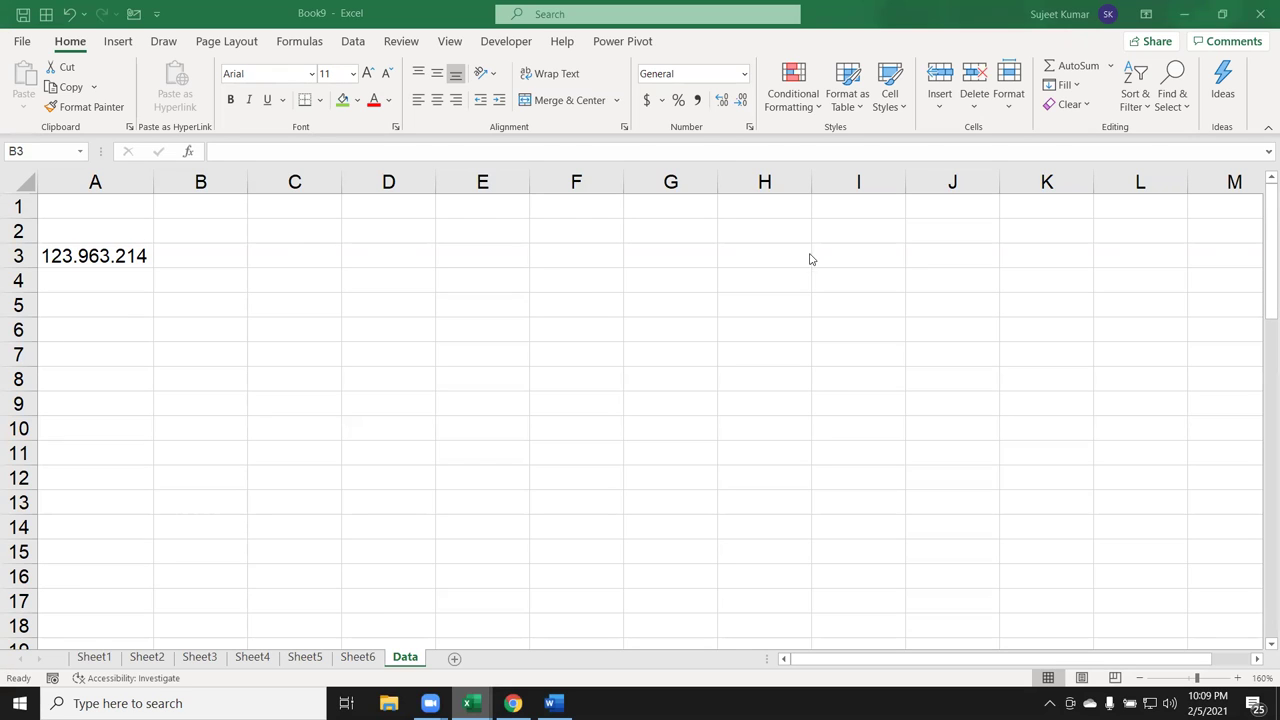
# Enter =LEFT(A3,3) in B3 to return 123
pyautogui.click(218, 259)
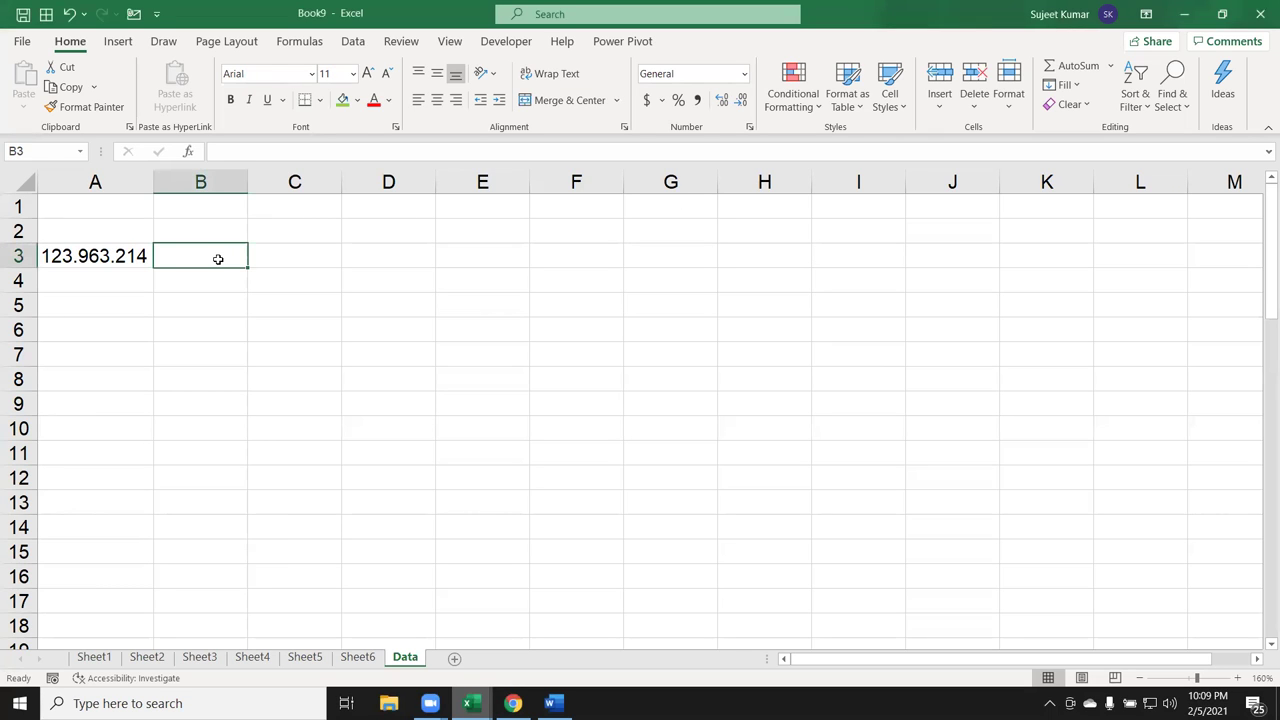
pyautogui.write('=le')
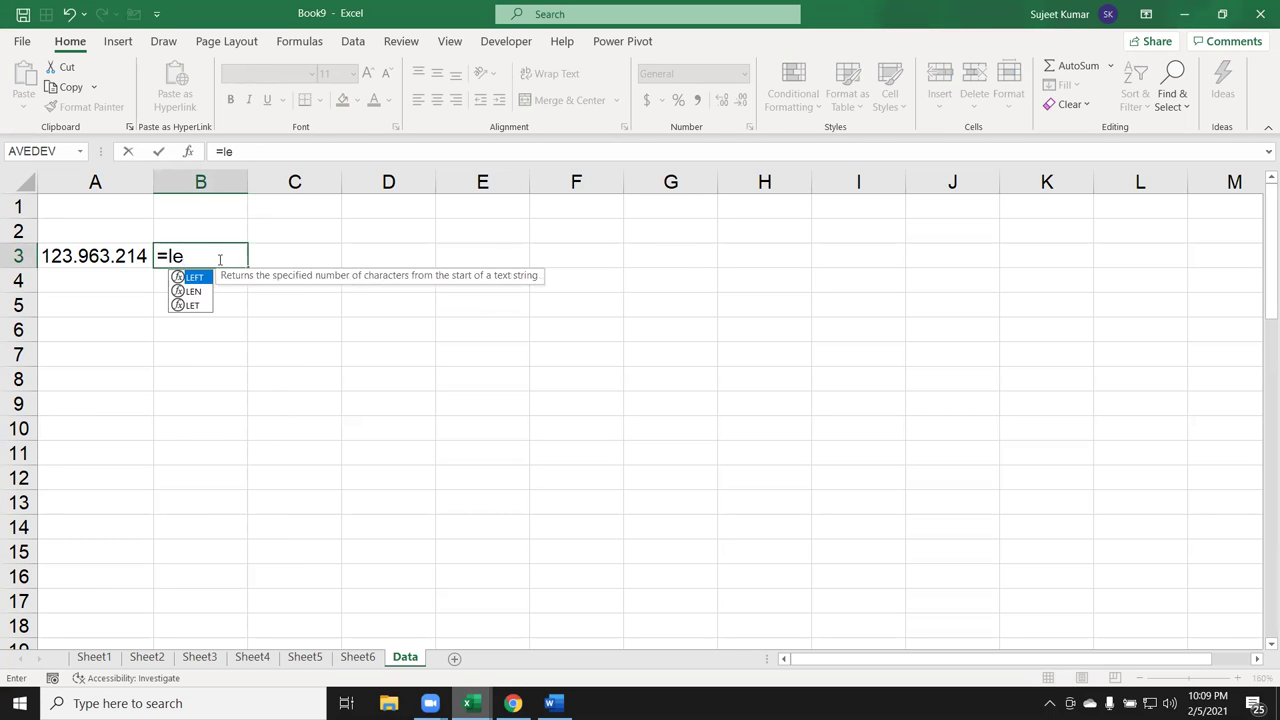
pyautogui.press('Tab')
pyautogui.press('Left')
pyautogui.write(',3')
pyautogui.press('Return')
# Enter =MID(A3,5,3) in D3 to return the middle digits 963
pyautogui.press('Up')
pyautogui.press('Right')
pyautogui.press('Right')
pyautogui.press('Down')
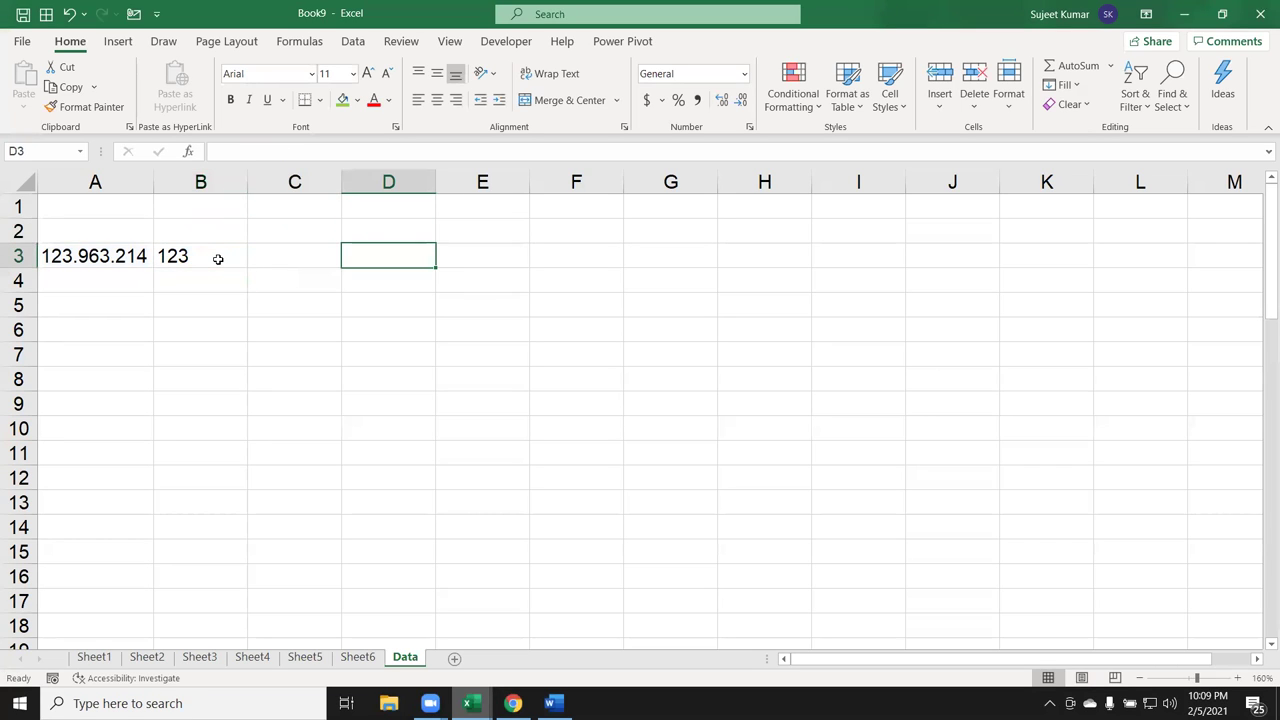
pyautogui.write('=mi')
pyautogui.press('Tab')
pyautogui.click(218, 259)
pyautogui.press('Left')
pyautogui.write(',')
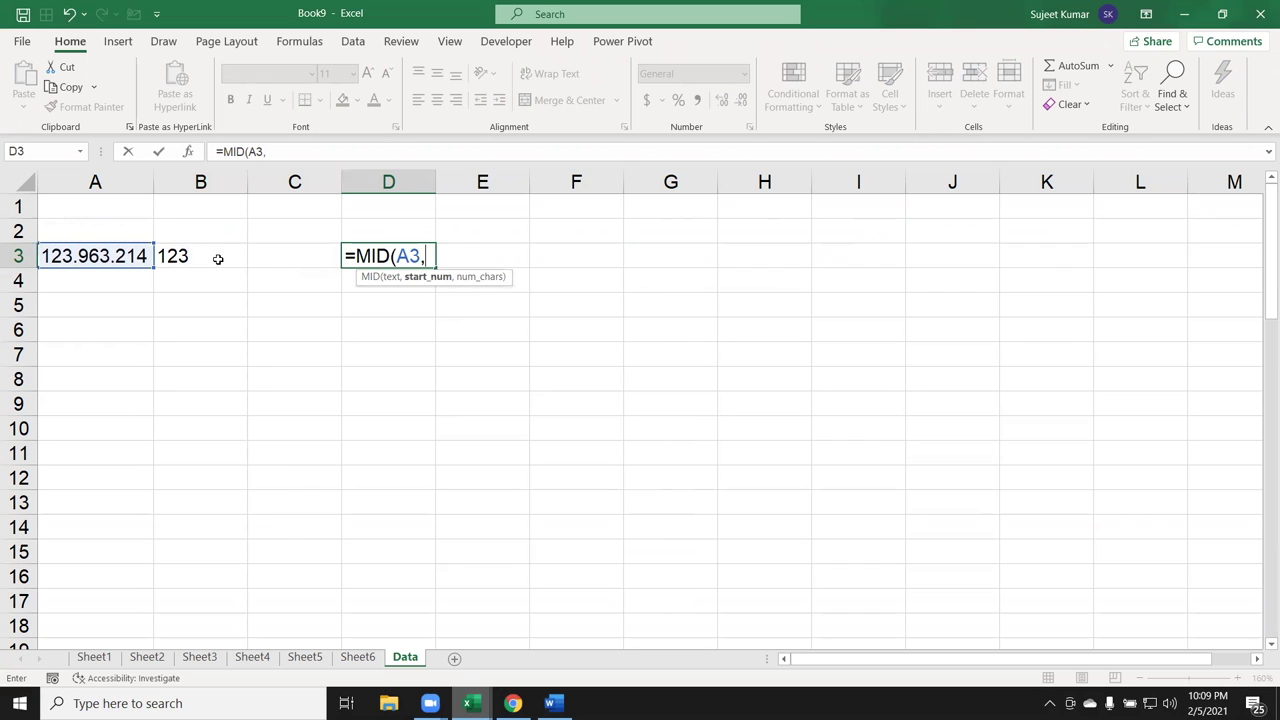
pyautogui.write('4,')
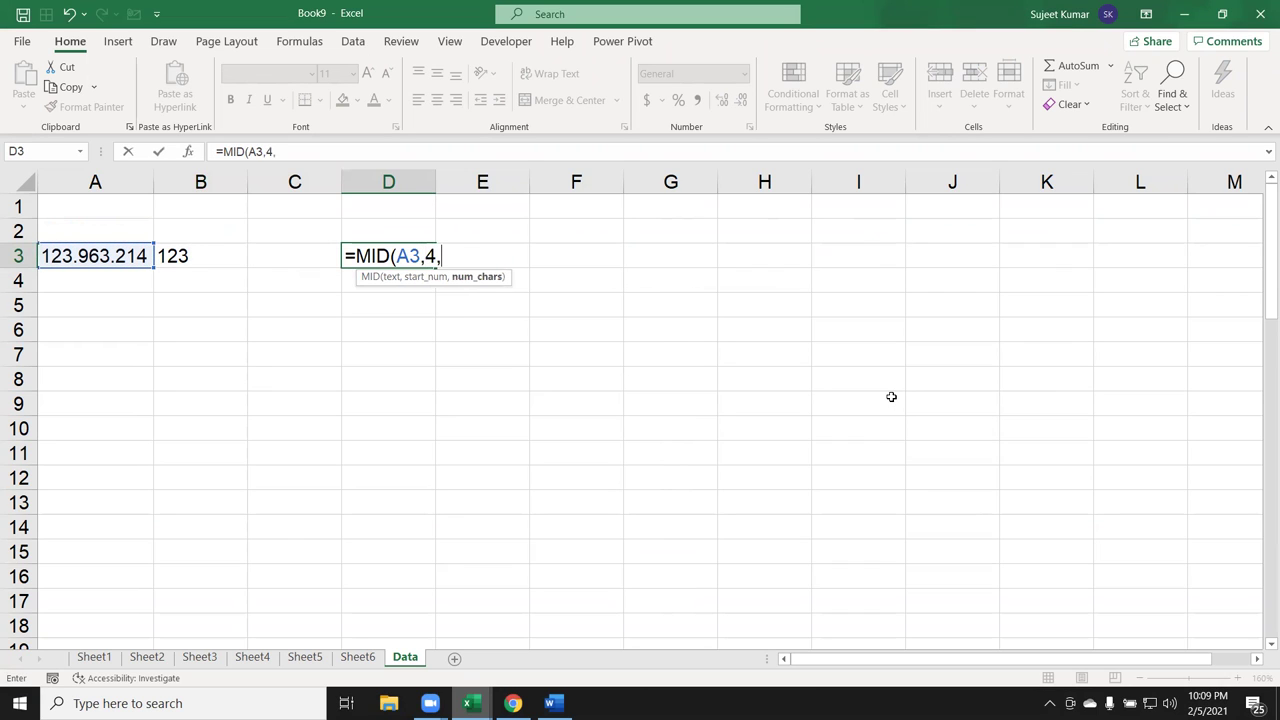
pyautogui.press('BackSpace')
pyautogui.press('BackSpace')
pyautogui.write('5,3')
pyautogui.press('Return')
# Enter =RIGHT(A3,3) in E3 to return the last digits 214
pyautogui.press('Up')
pyautogui.press('Right')
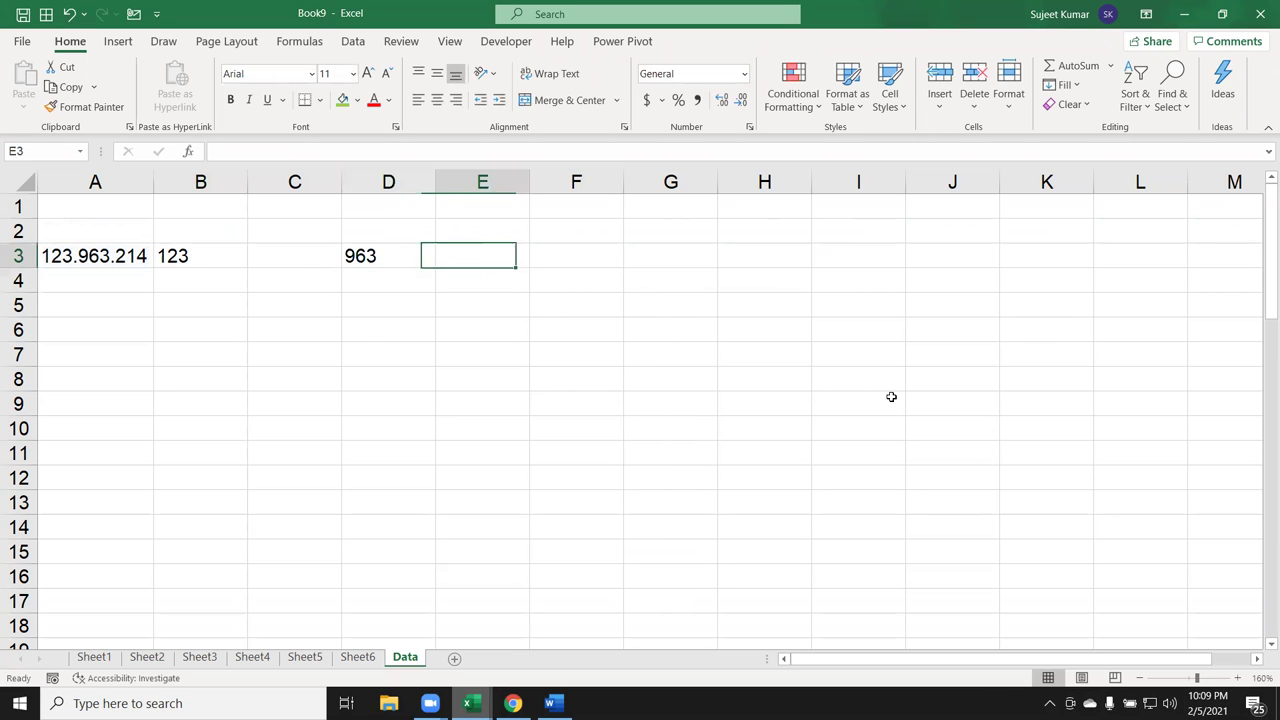
pyautogui.write('=ri')
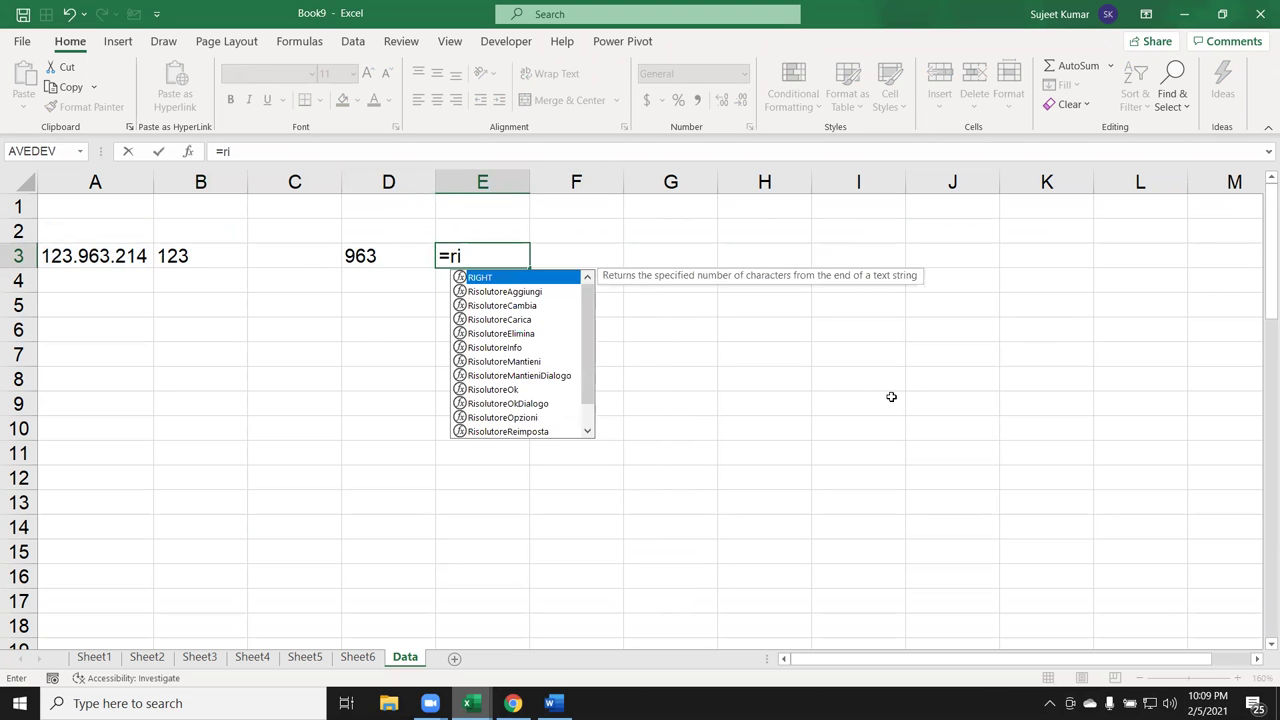
pyautogui.press('Tab')
pyautogui.press('Left')
pyautogui.press('Left')
pyautogui.press('Left')
pyautogui.press('Left')
pyautogui.write(',3')
pyautogui.press('Return')
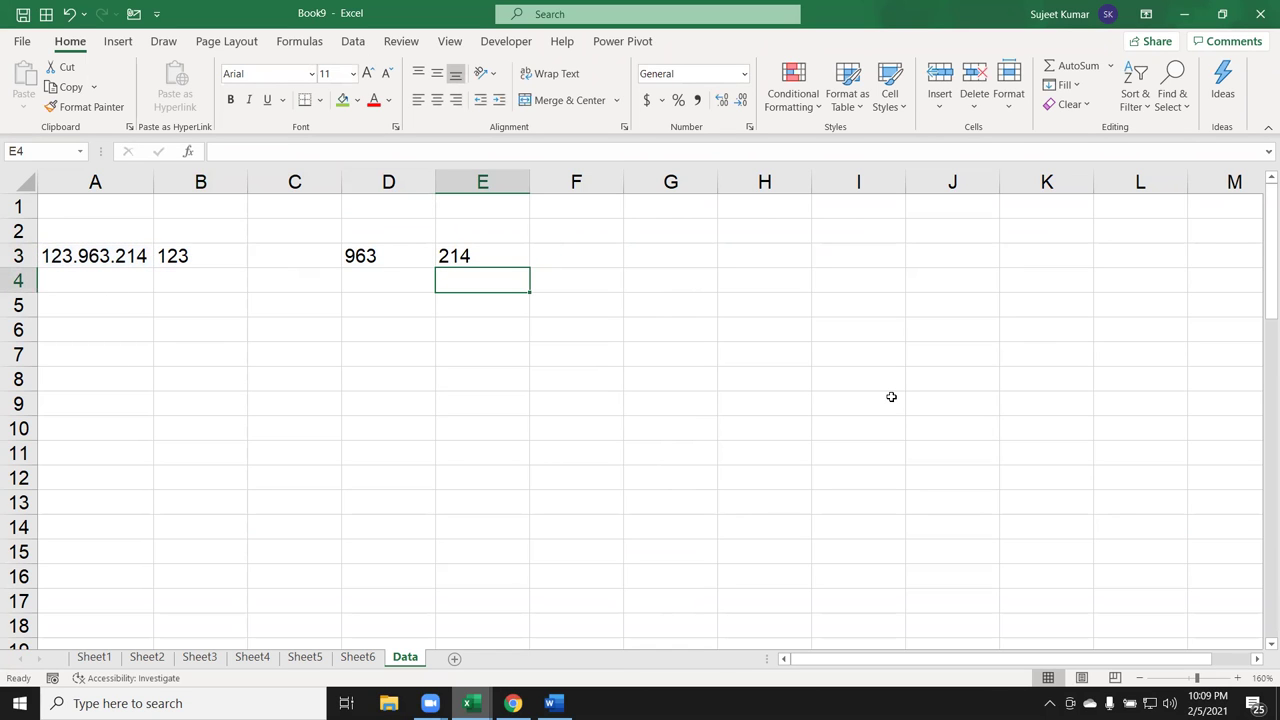
# Enter a sample e-mail address in A6 and widen column A to fit it
pyautogui.click(123, 329)
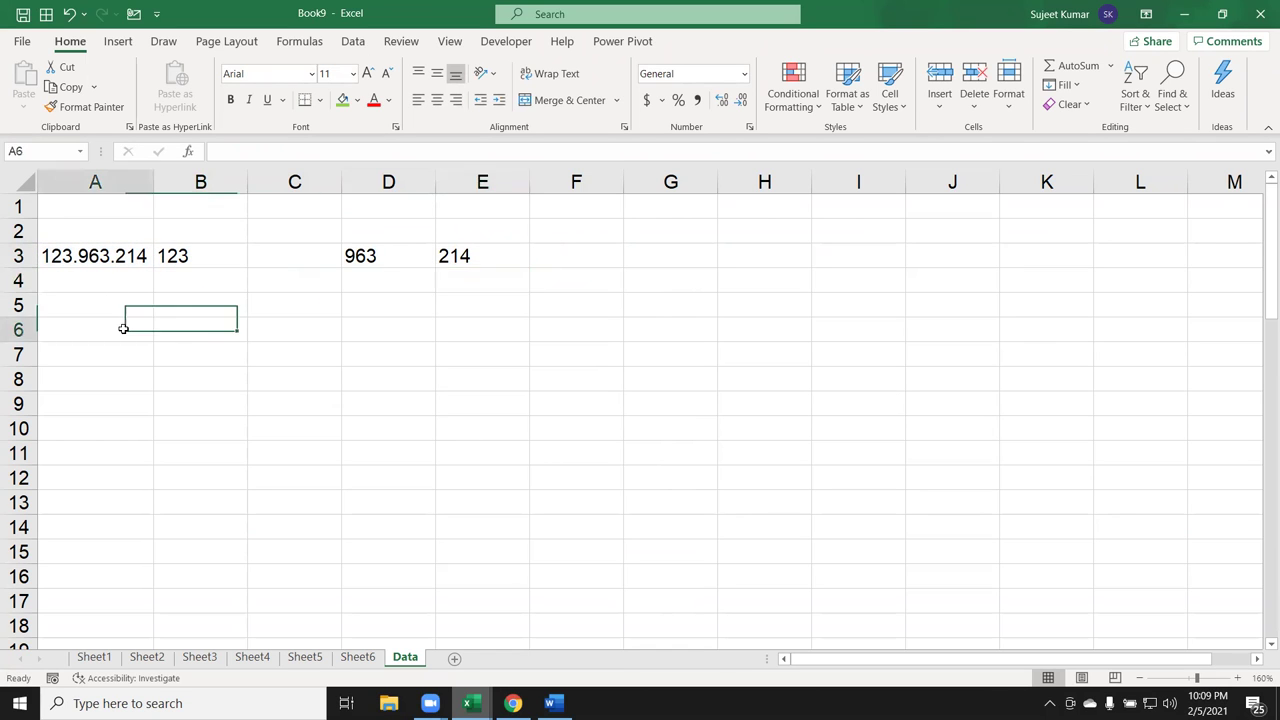
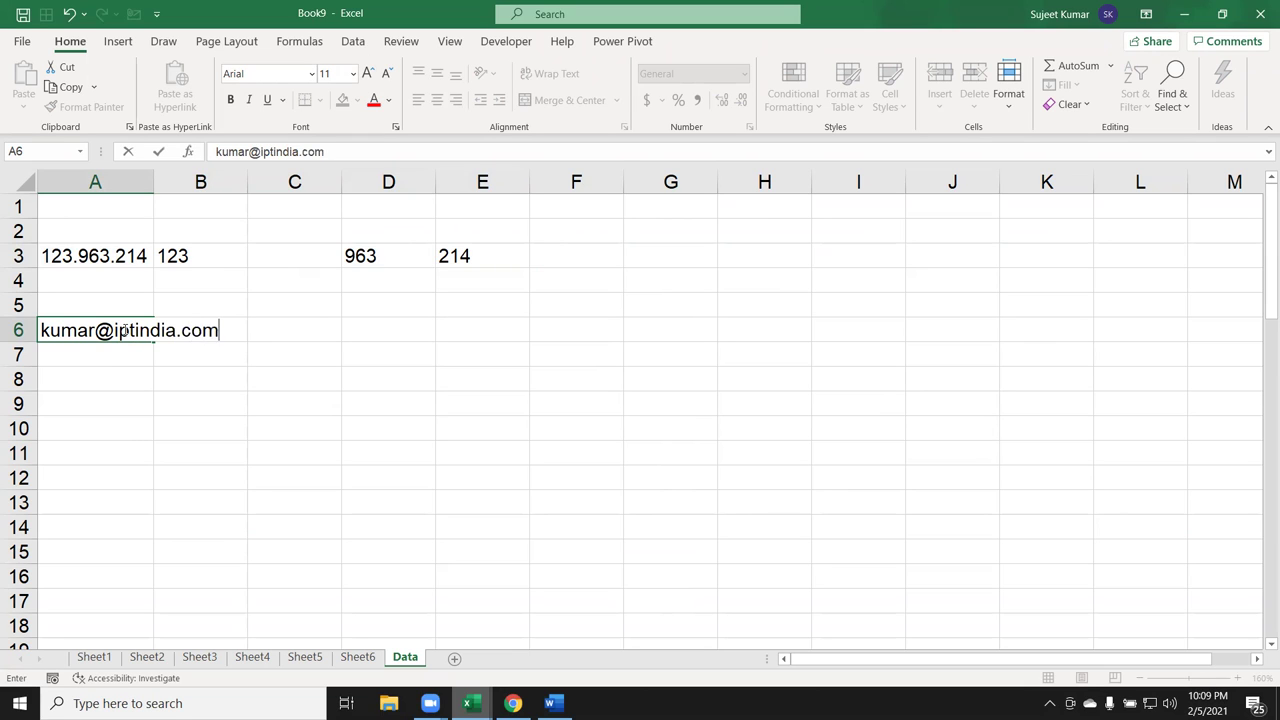
pyautogui.press('Tab')
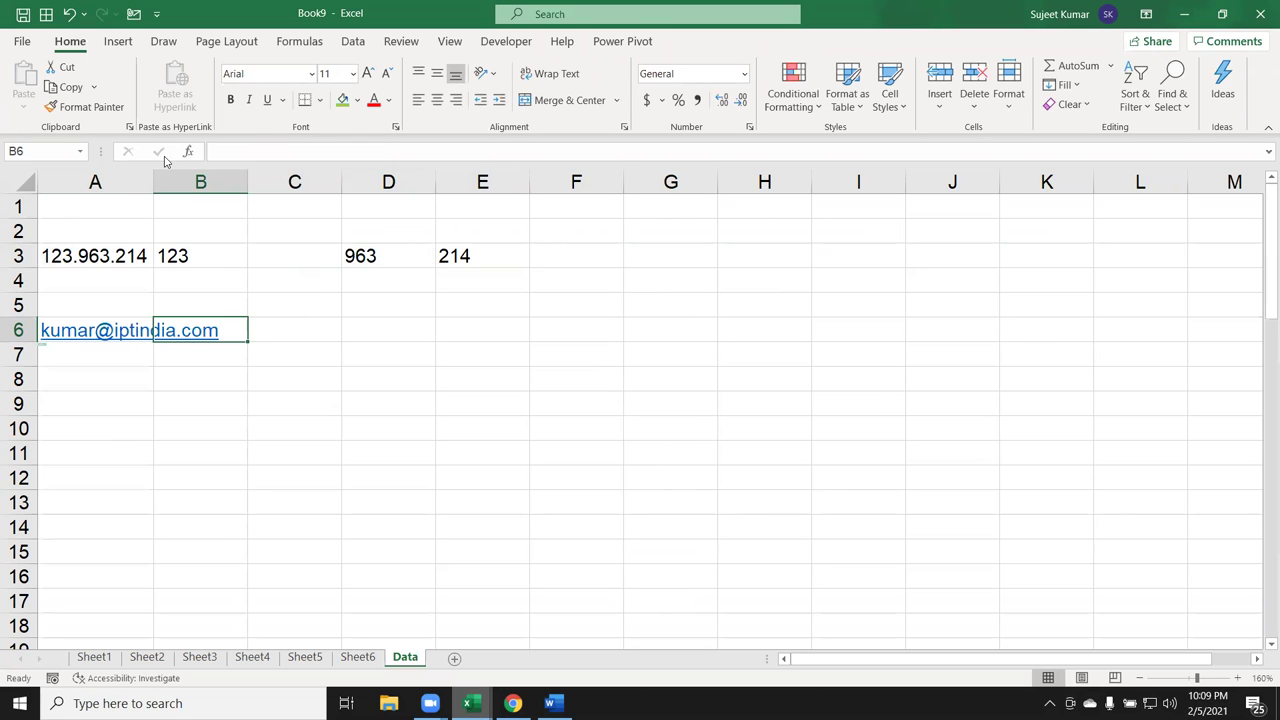
pyautogui.moveTo(156, 186); pyautogui.dragTo(224, 186)
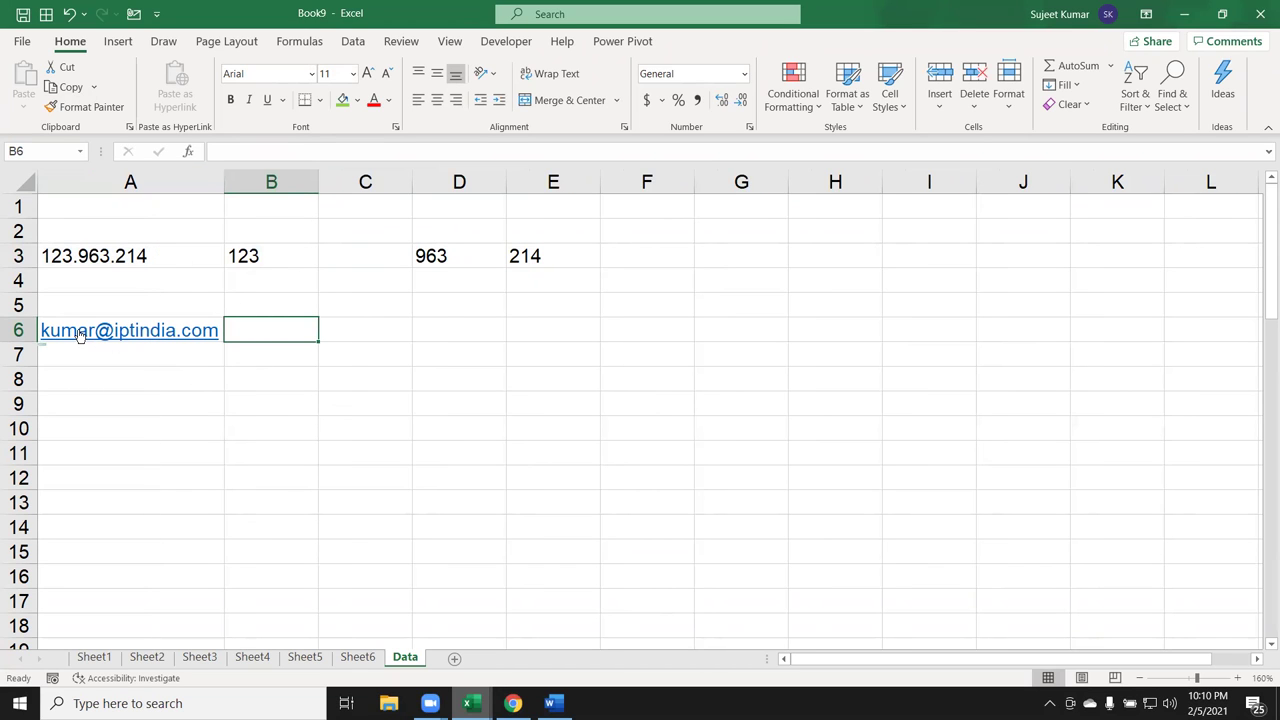
# Add the headings id in B5 and site in C5
pyautogui.click(268, 305)
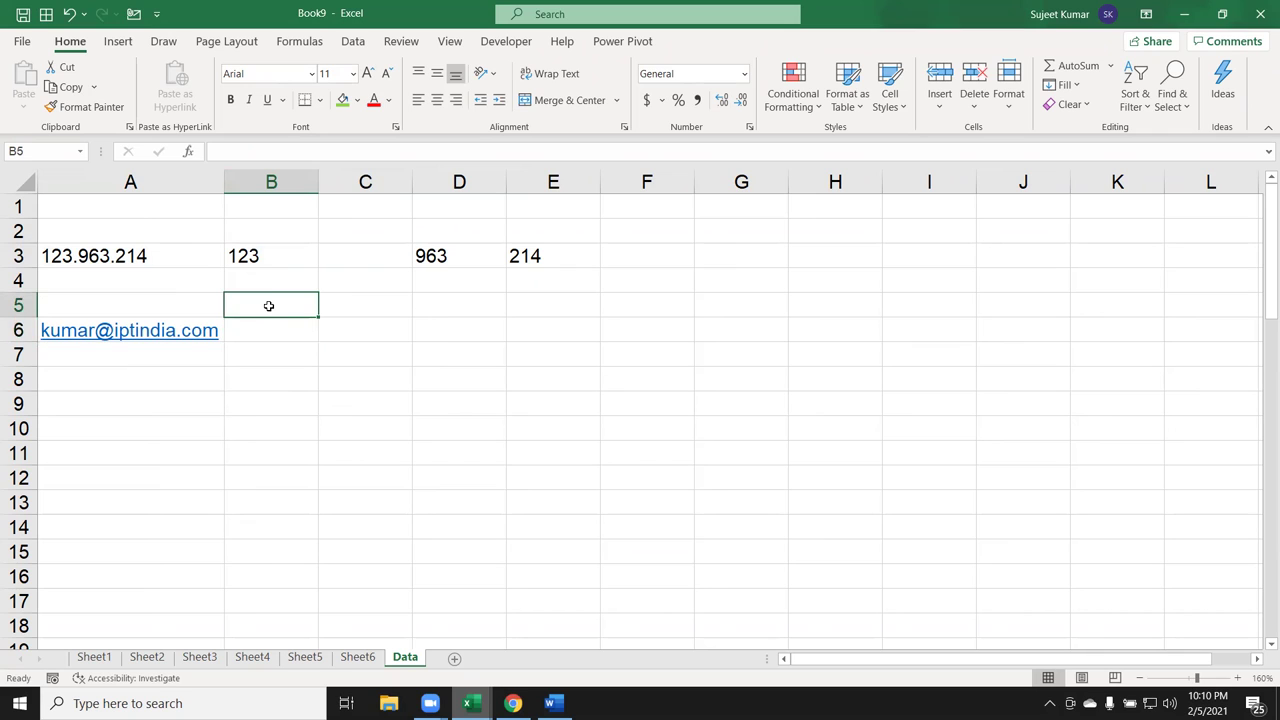
pyautogui.write('id')
pyautogui.press('Tab')
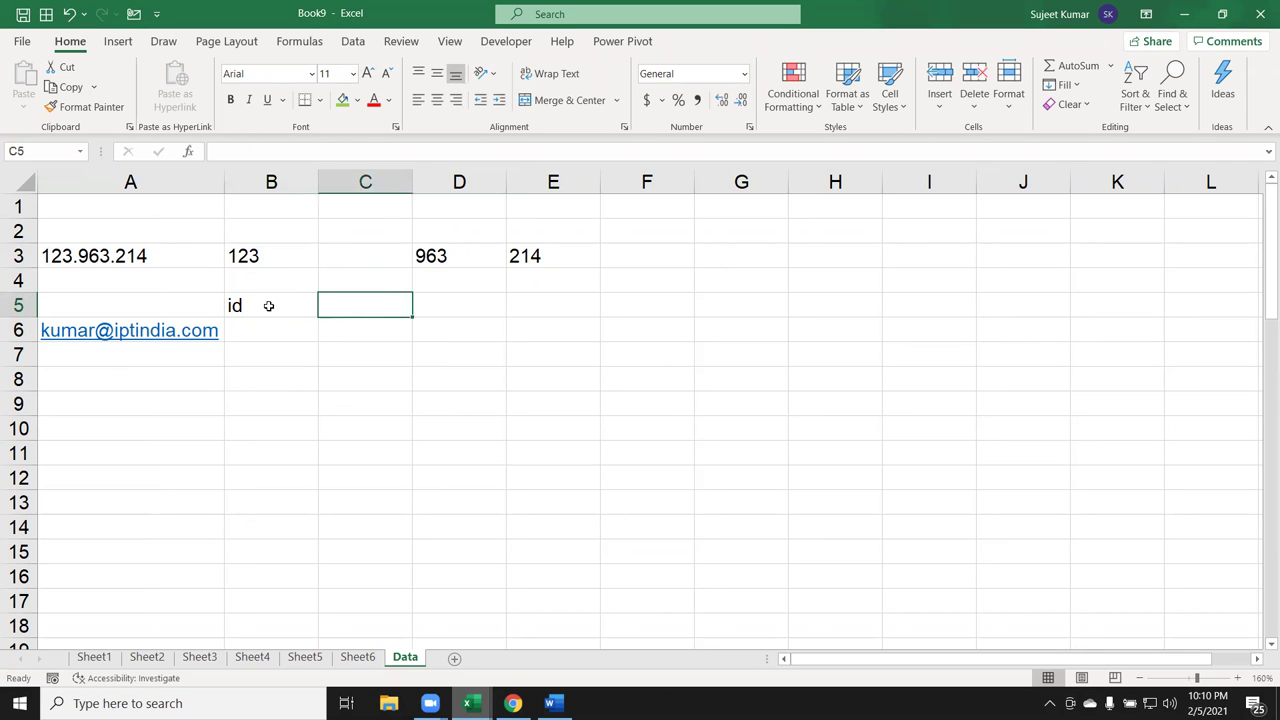
pyautogui.write('site')
pyautogui.press('Return')
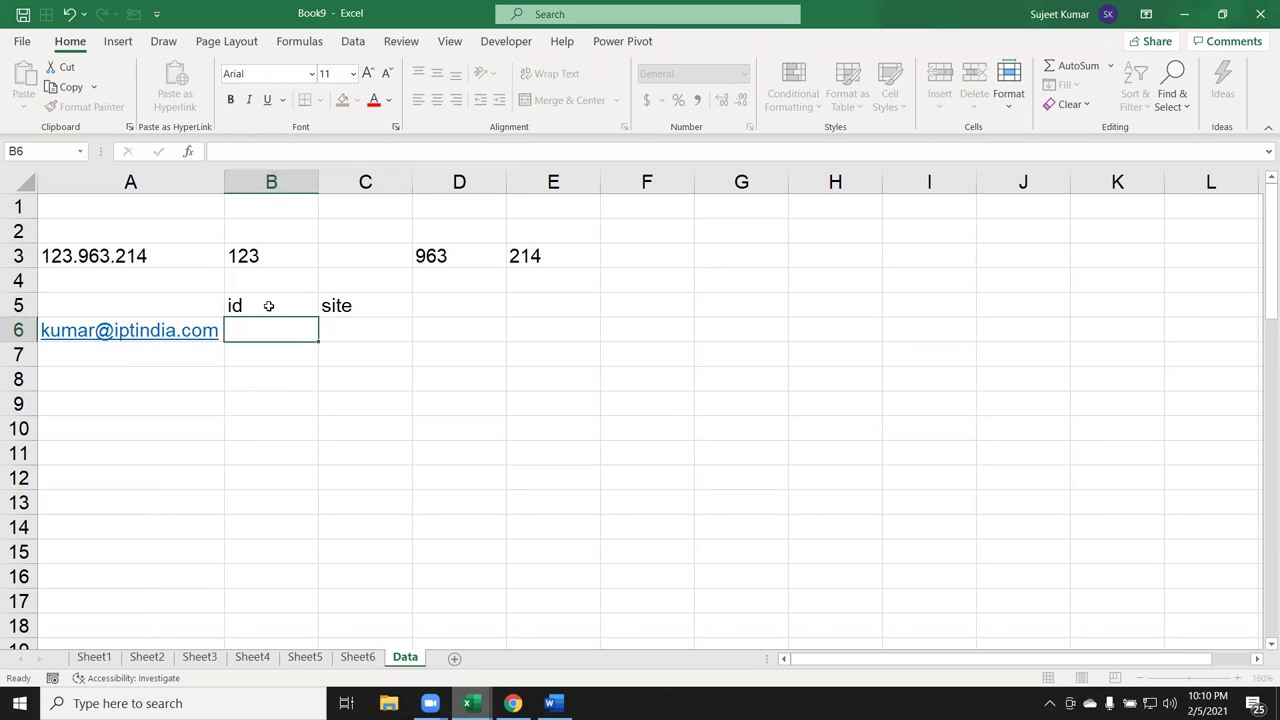
pyautogui.press('Down')
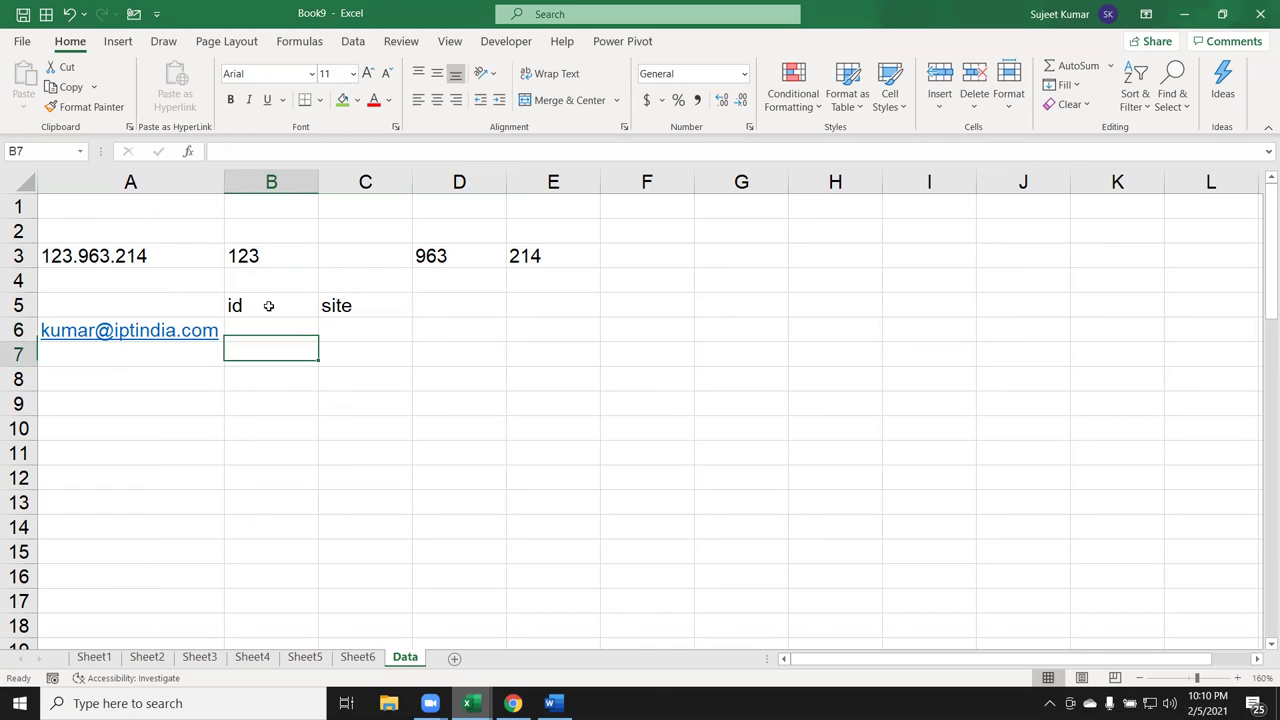
# Enter =LEFT(A6,5) in B6 to pull the e-mail's first five characters
pyautogui.write('=')
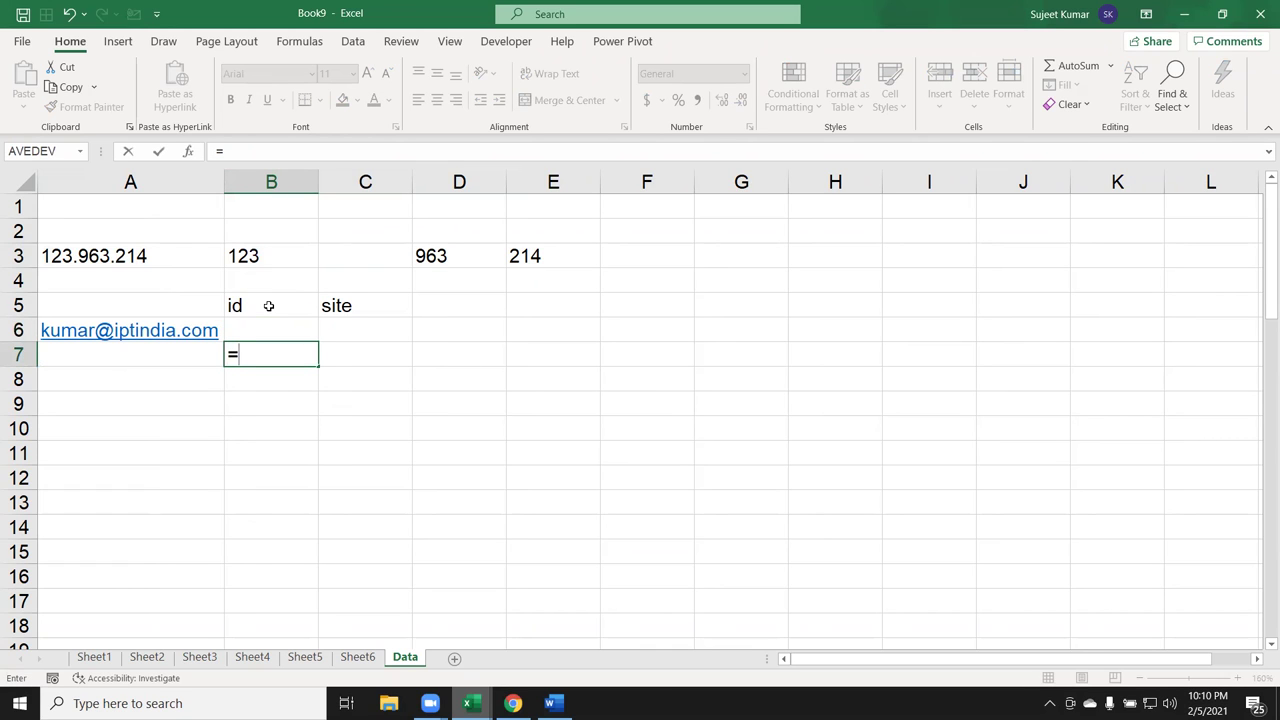
pyautogui.write('fin')
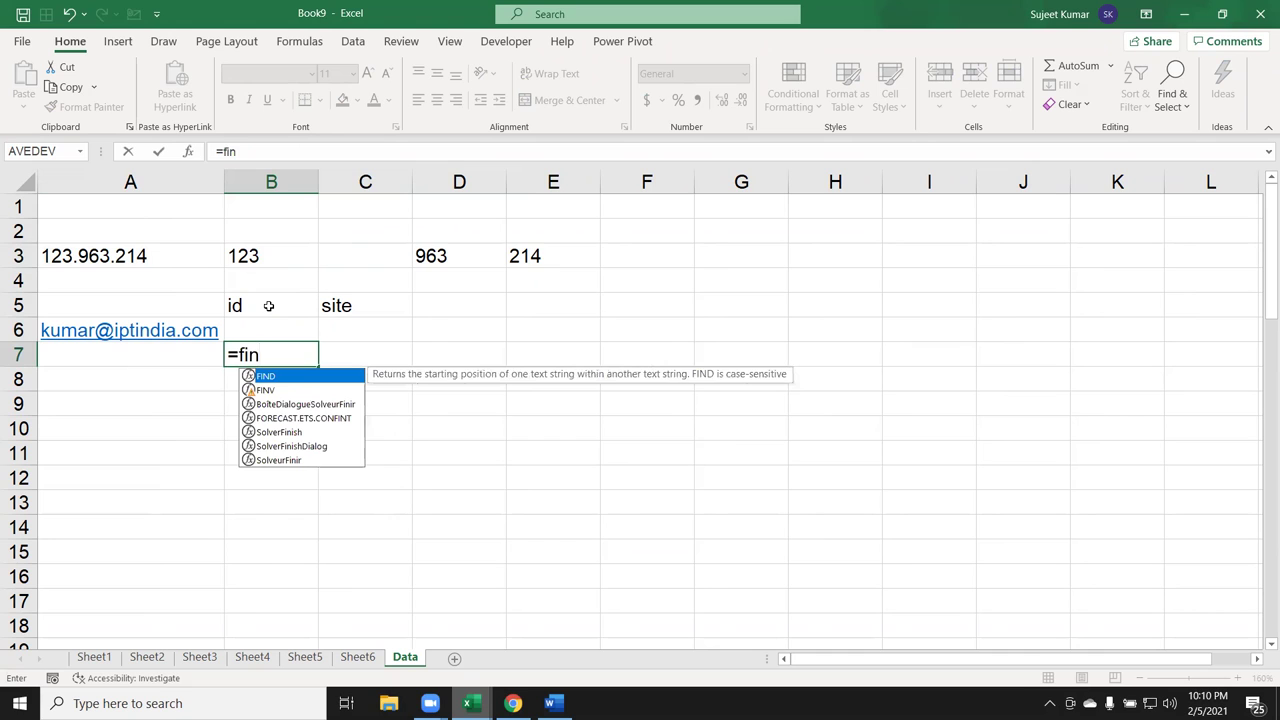
pyautogui.press('Escape')
pyautogui.press('Up')
pyautogui.write('=le')
pyautogui.press('Tab')
pyautogui.press('Left')
pyautogui.write(',5)')
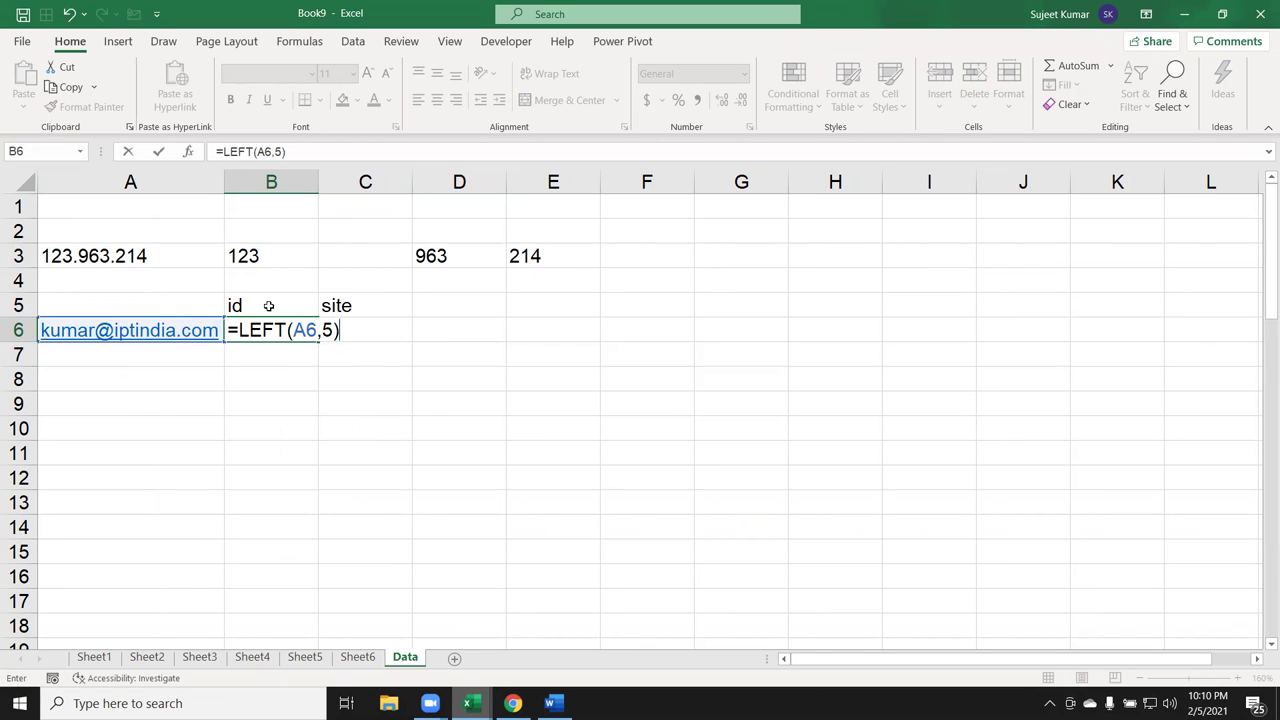
pyautogui.press('Return')
pyautogui.press('Left')
pyautogui.hotkey('shift', 'Down')
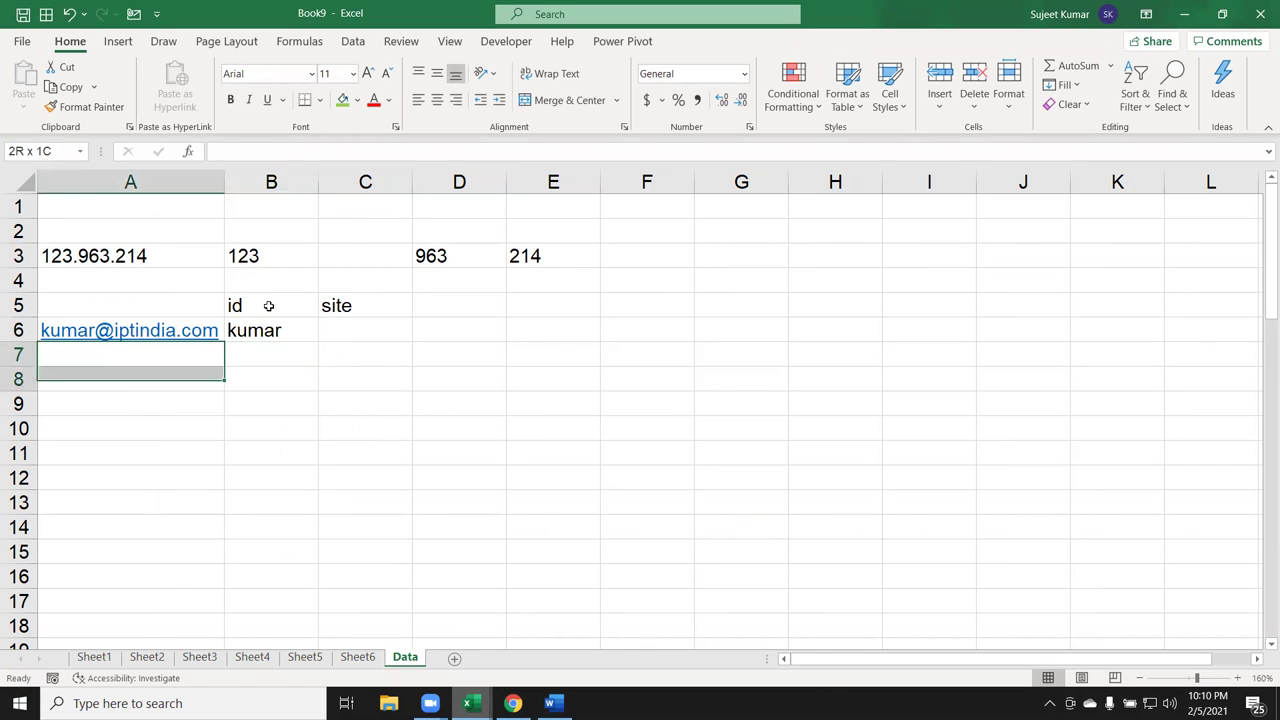
pyautogui.hotkey('shift', 'Down')
pyautogui.hotkey('shift', 'Down')
pyautogui.hotkey('shift', 'Down')
pyautogui.press('Up')
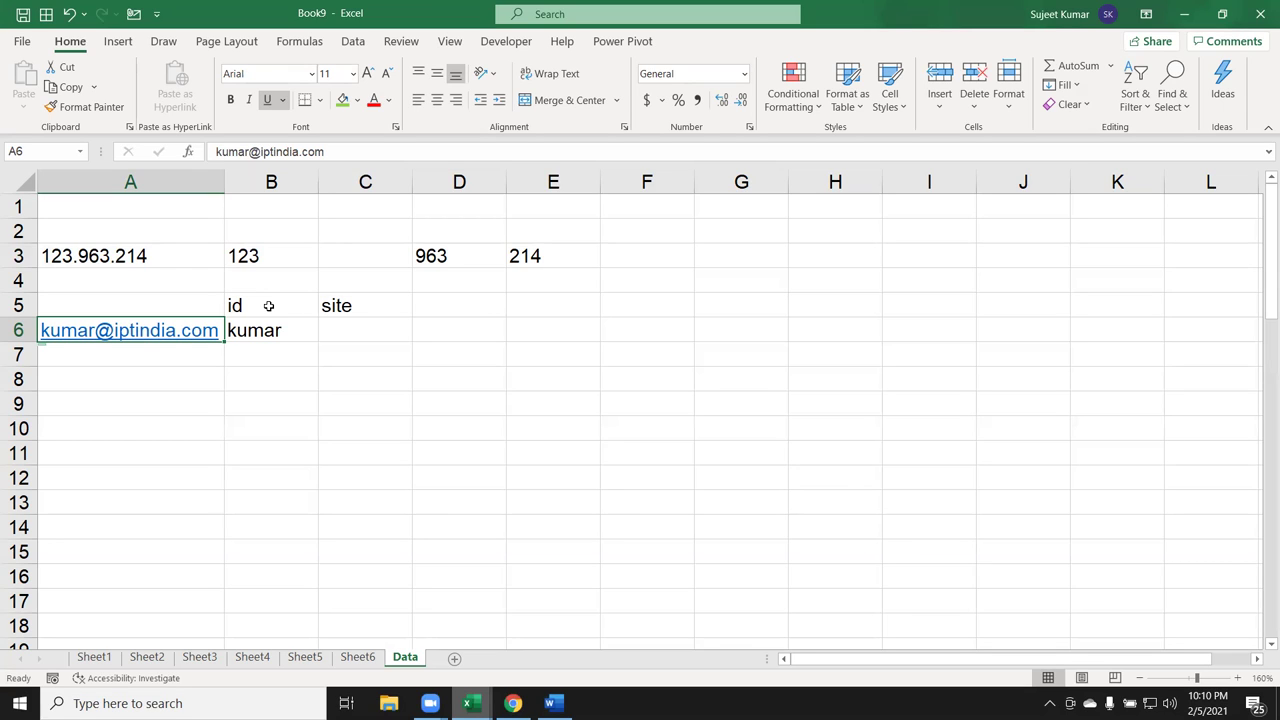
# Enter =FIND("@",A6,1) in B7, returning the @ position 6
pyautogui.press('Up')
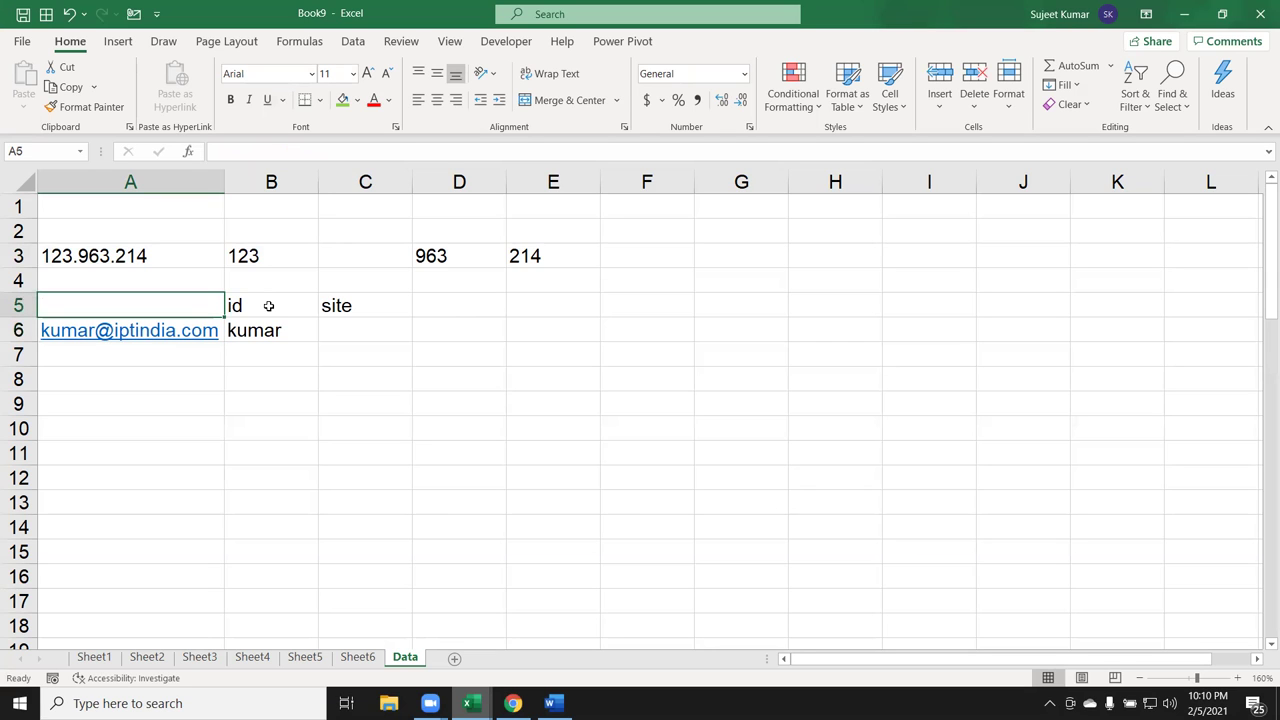
pyautogui.press('Down')
pyautogui.press('Down')
pyautogui.press('Right')
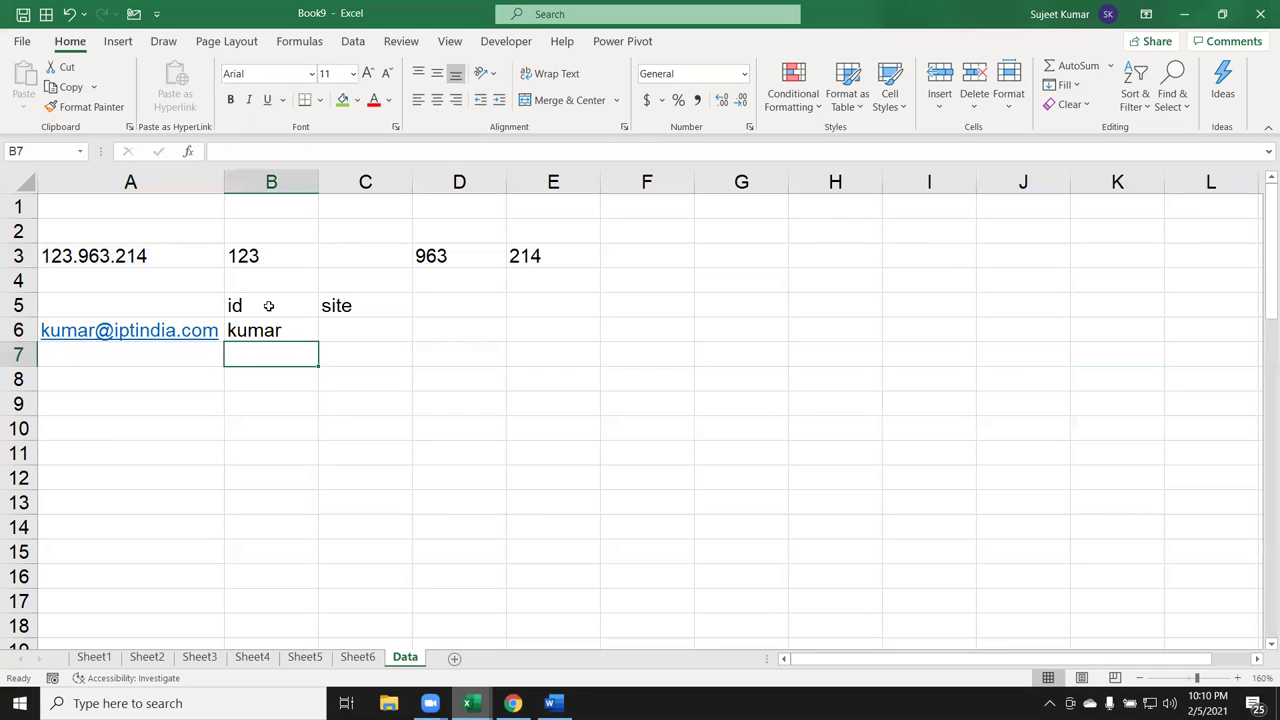
pyautogui.write('=find')
pyautogui.press('Tab')
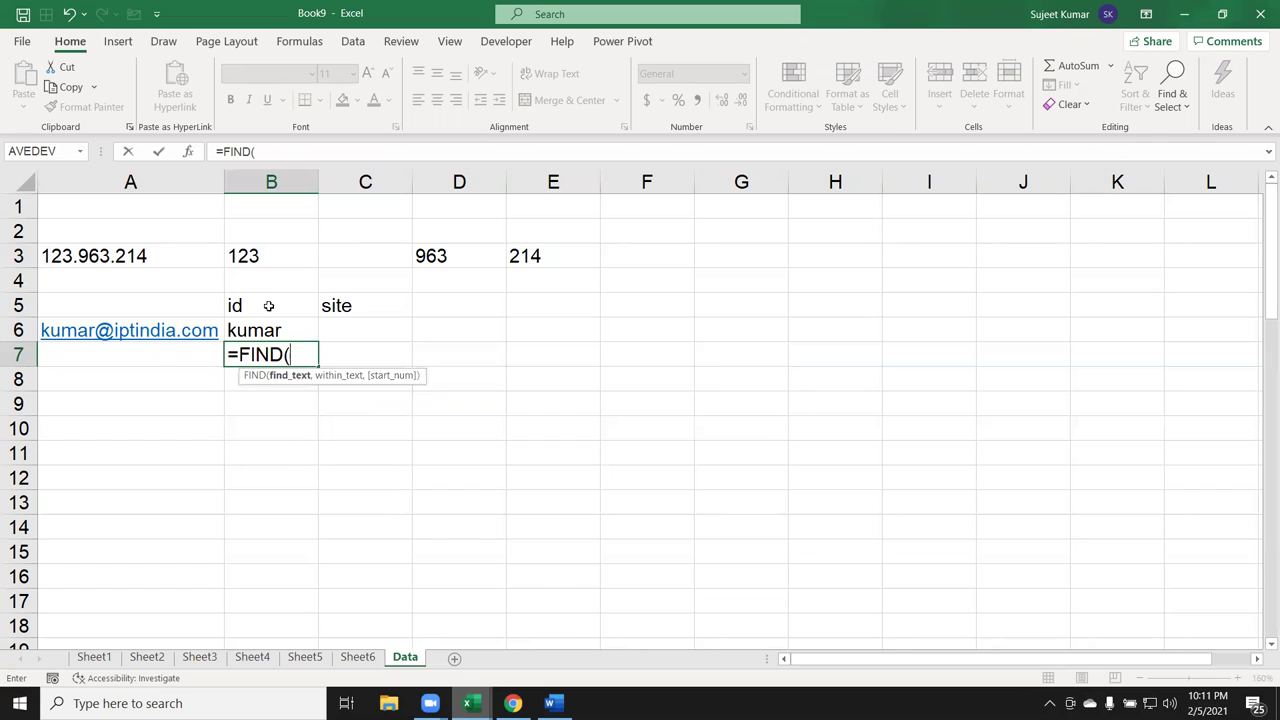
pyautogui.write('"@",')
pyautogui.press('Up')
pyautogui.press('Left')
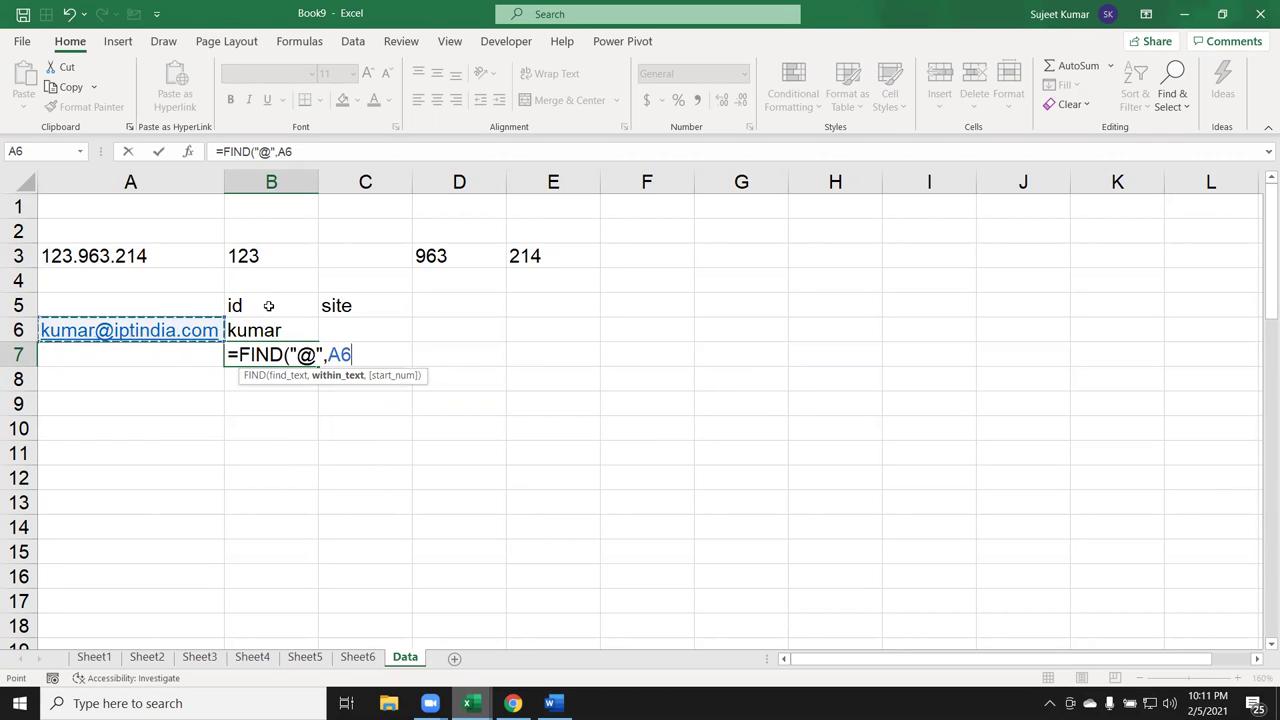
pyautogui.write(',1)')
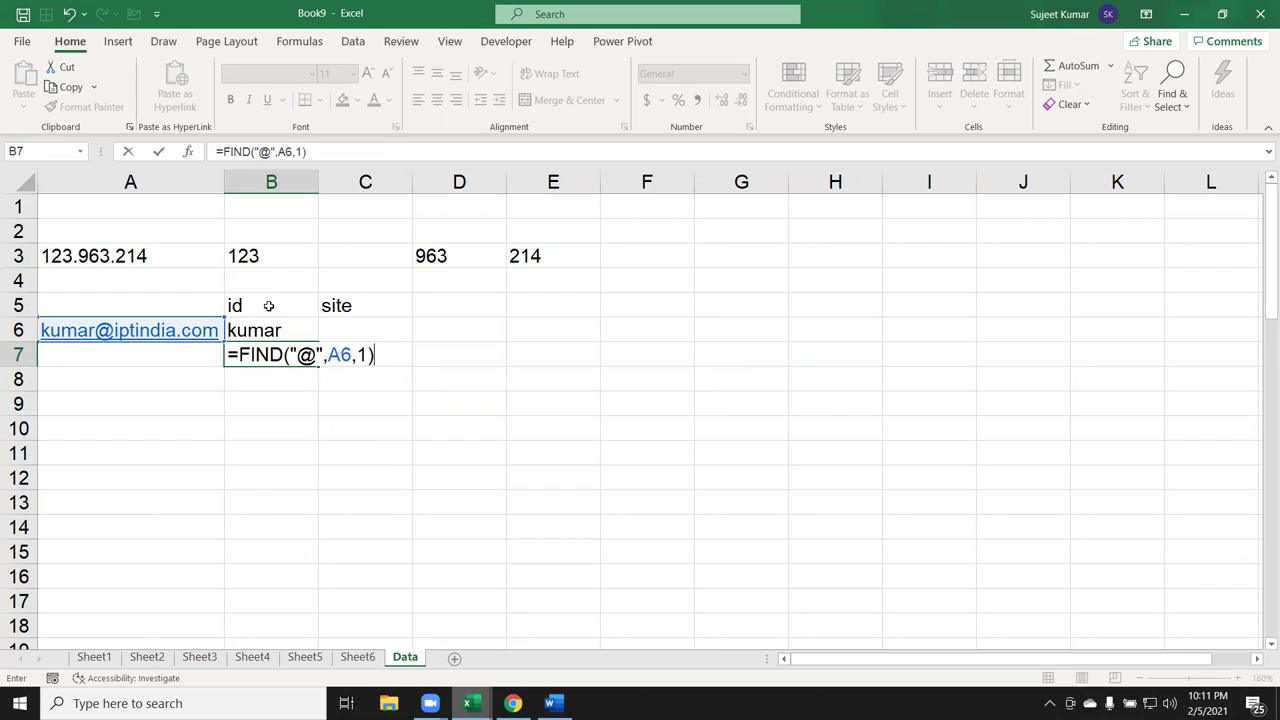
pyautogui.press('Return')
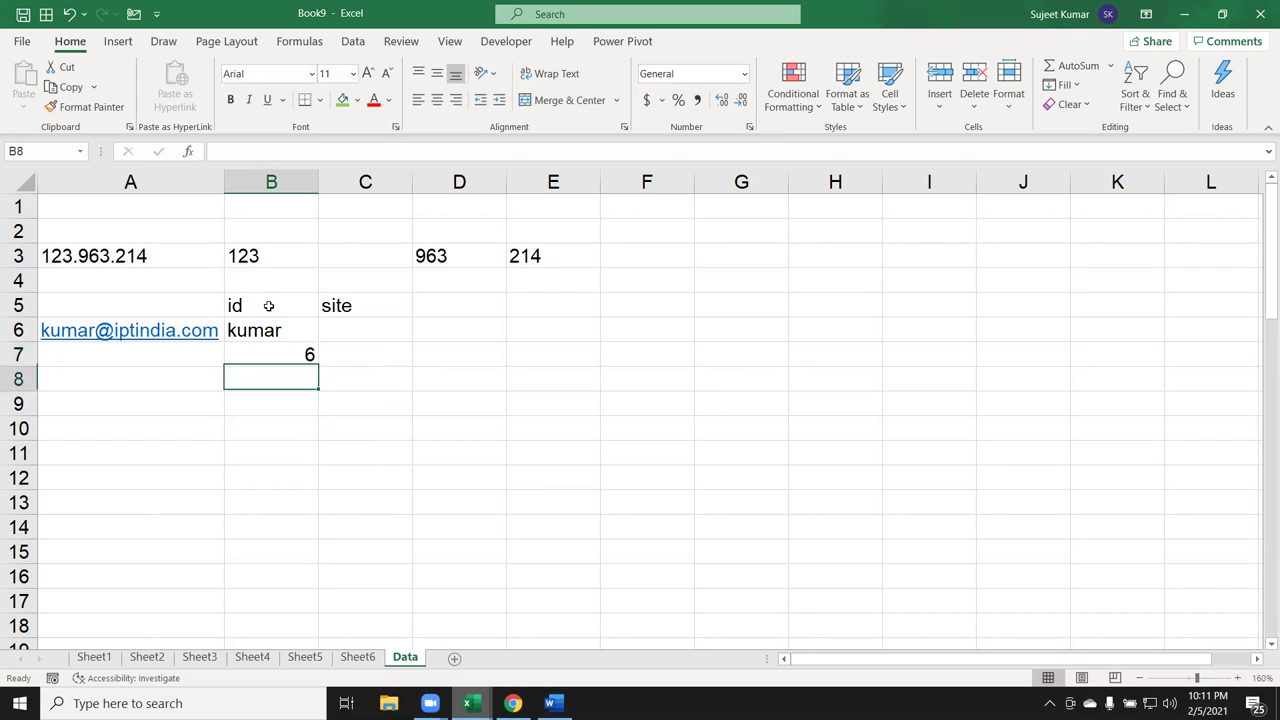
pyautogui.press('Up')
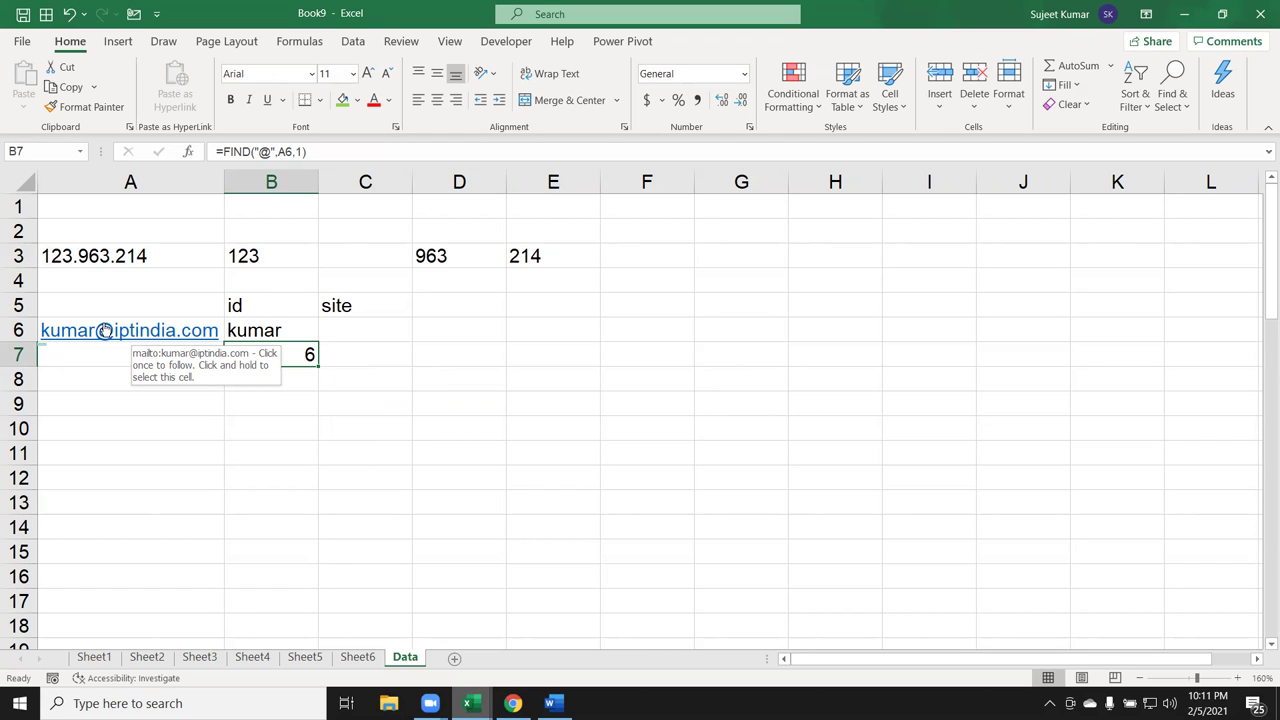
# Begin a new formula in C6 under the site heading
pyautogui.press('Up')
pyautogui.press('Right')
pyautogui.write('=')
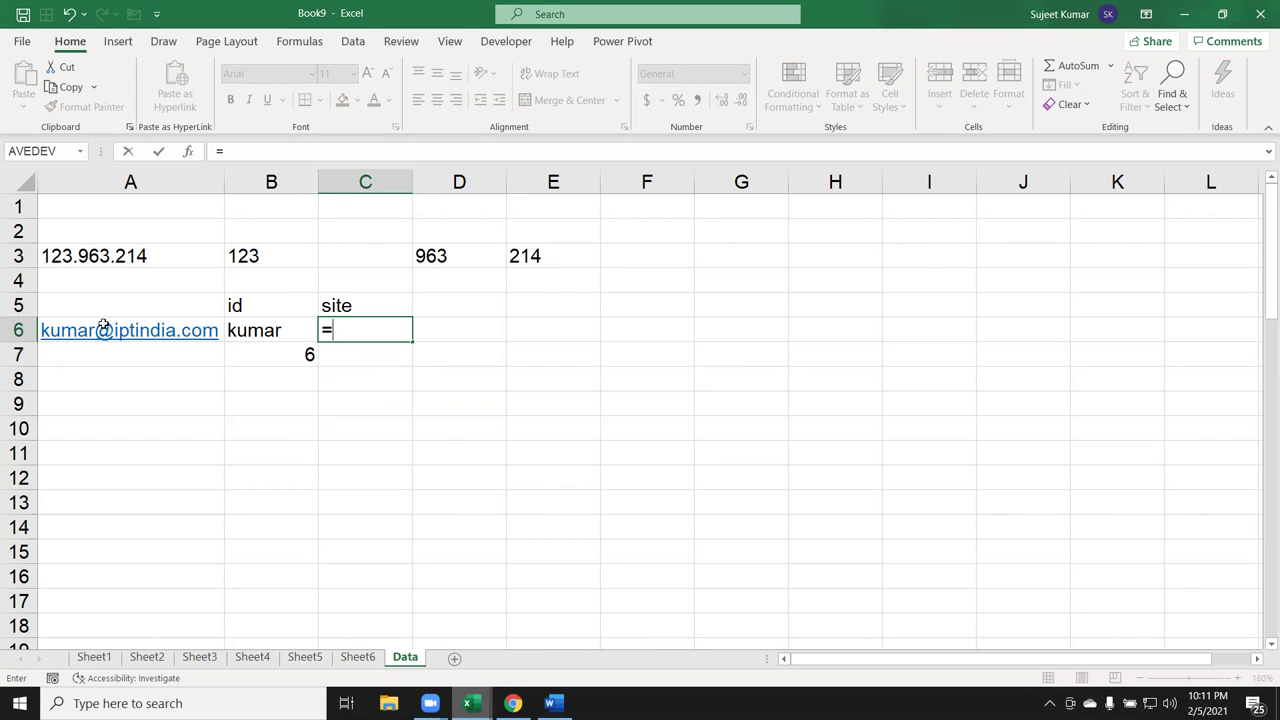
# Complete =RIGHT(A6,LEN(A6)-B7) in C6 to return the domain after the @ sign
pyautogui.write('ri')
pyautogui.press('Tab')
pyautogui.click(103, 325)
pyautogui.write(',')
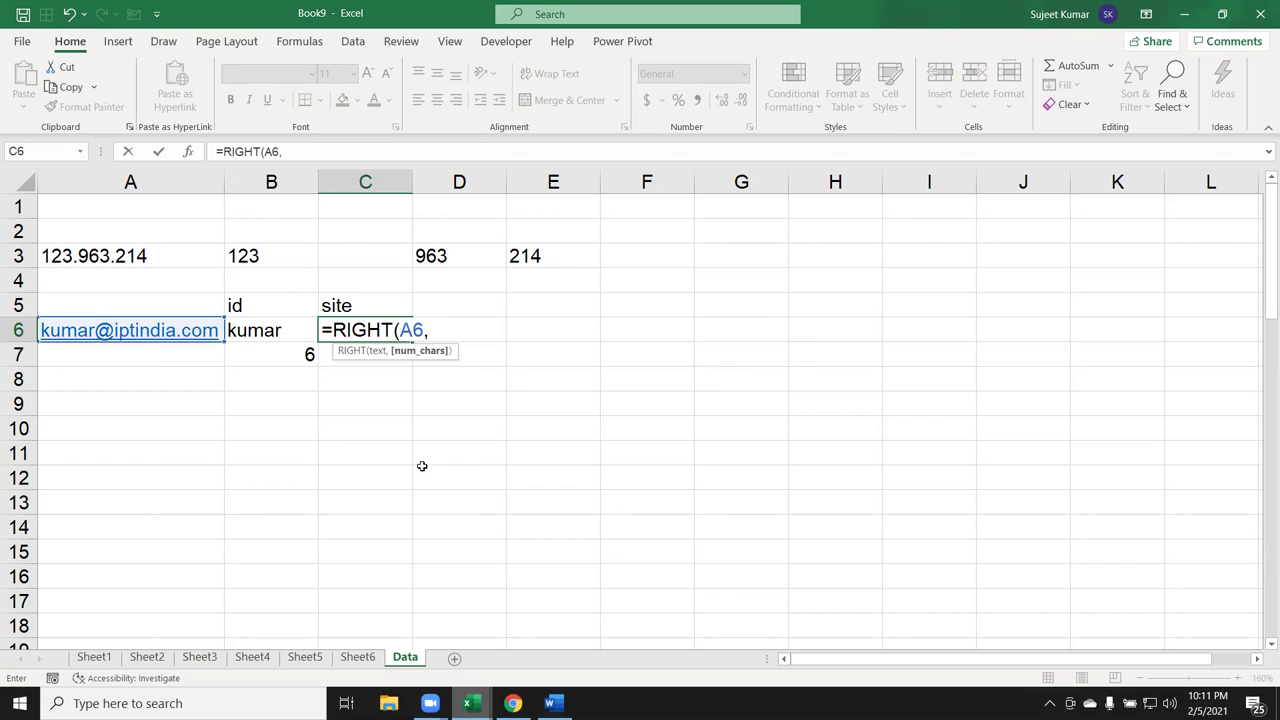
pyautogui.write('l')
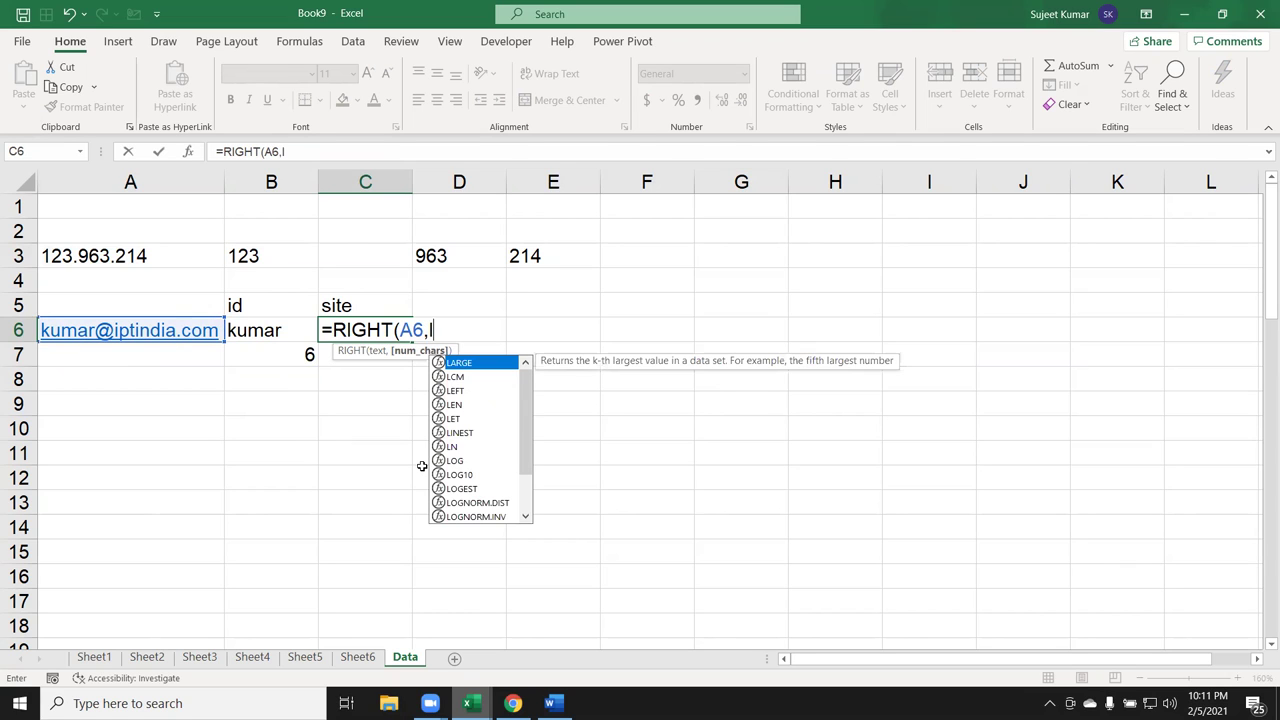
pyautogui.write('en')
pyautogui.press('Tab')
pyautogui.click(173, 328)
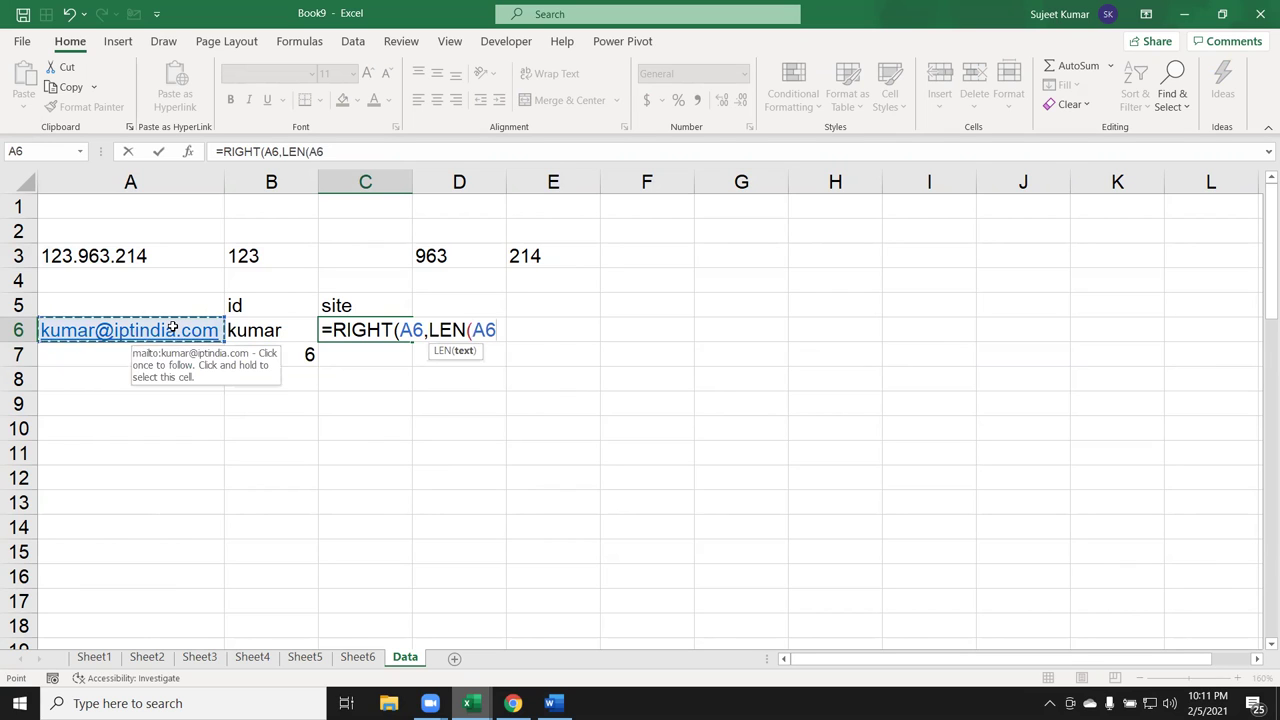
pyautogui.write(')-')
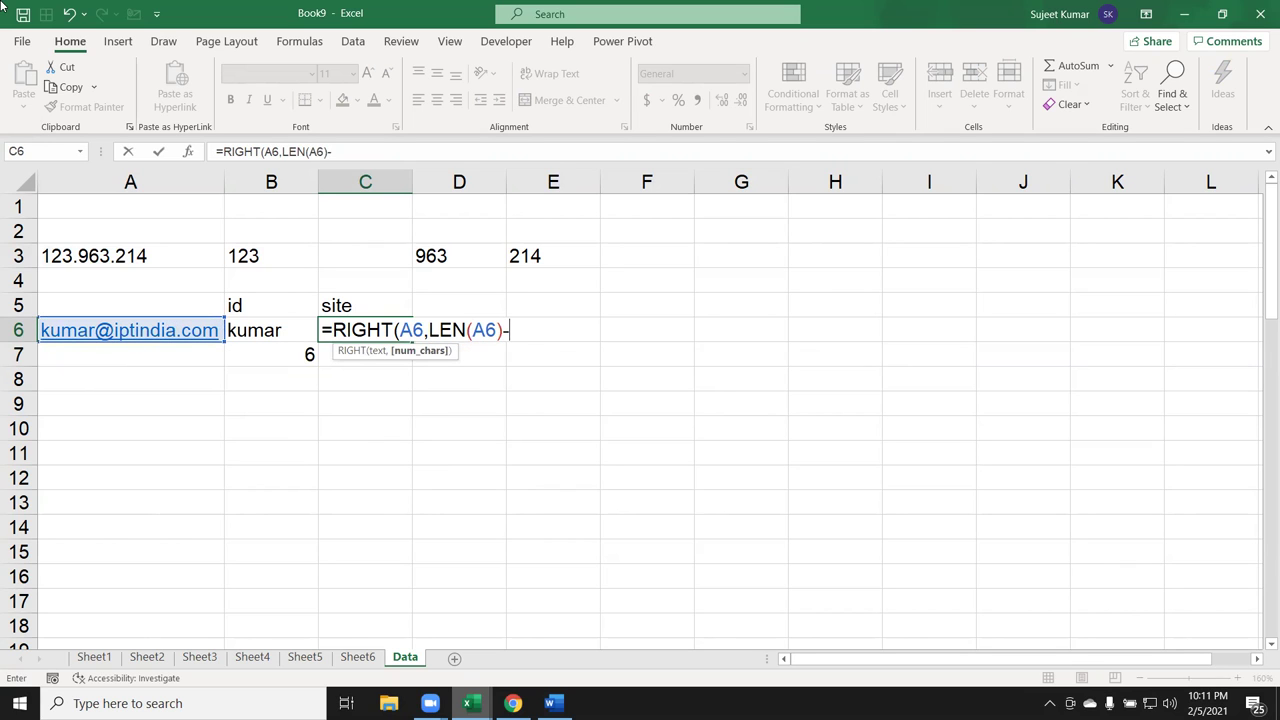
pyautogui.click(290, 352)
pyautogui.press('Return')
pyautogui.press('Return')
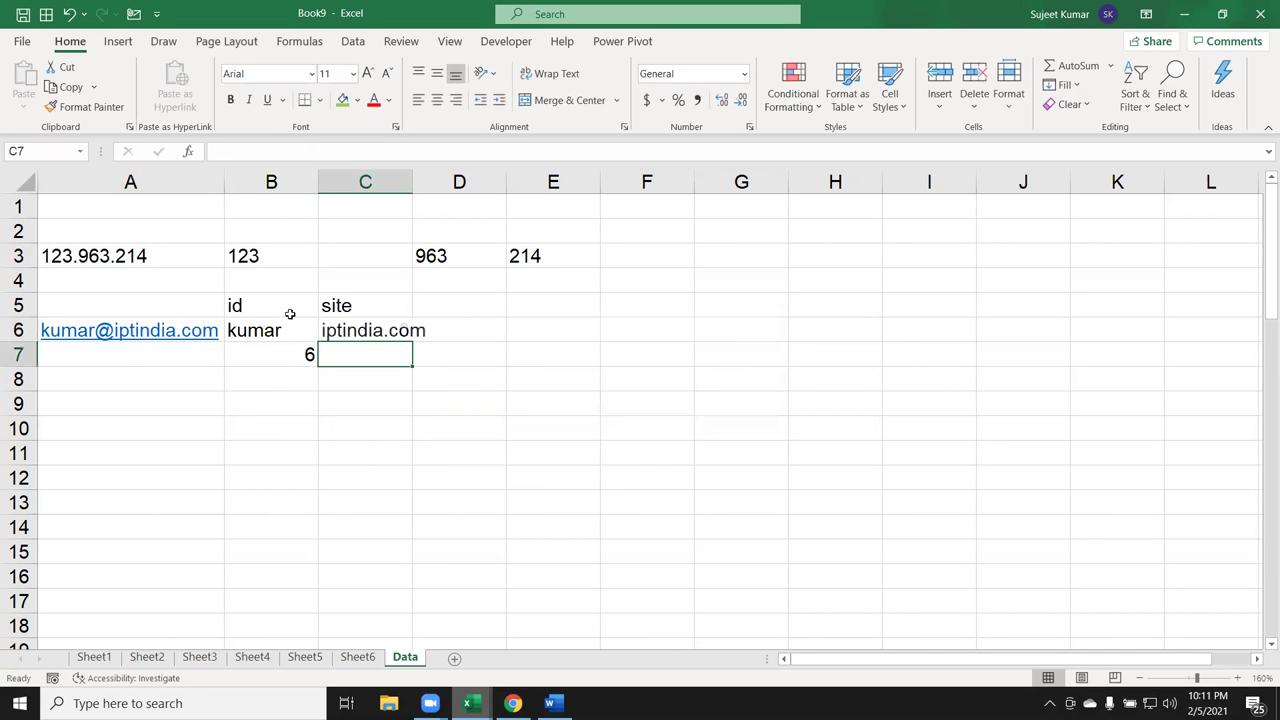
pyautogui.press('Left')
pyautogui.press('Left')
# Replace the A6 address with a longer gmail.com e-mail, so B7 shows 16 and C6 gmail.com
pyautogui.press('Up')
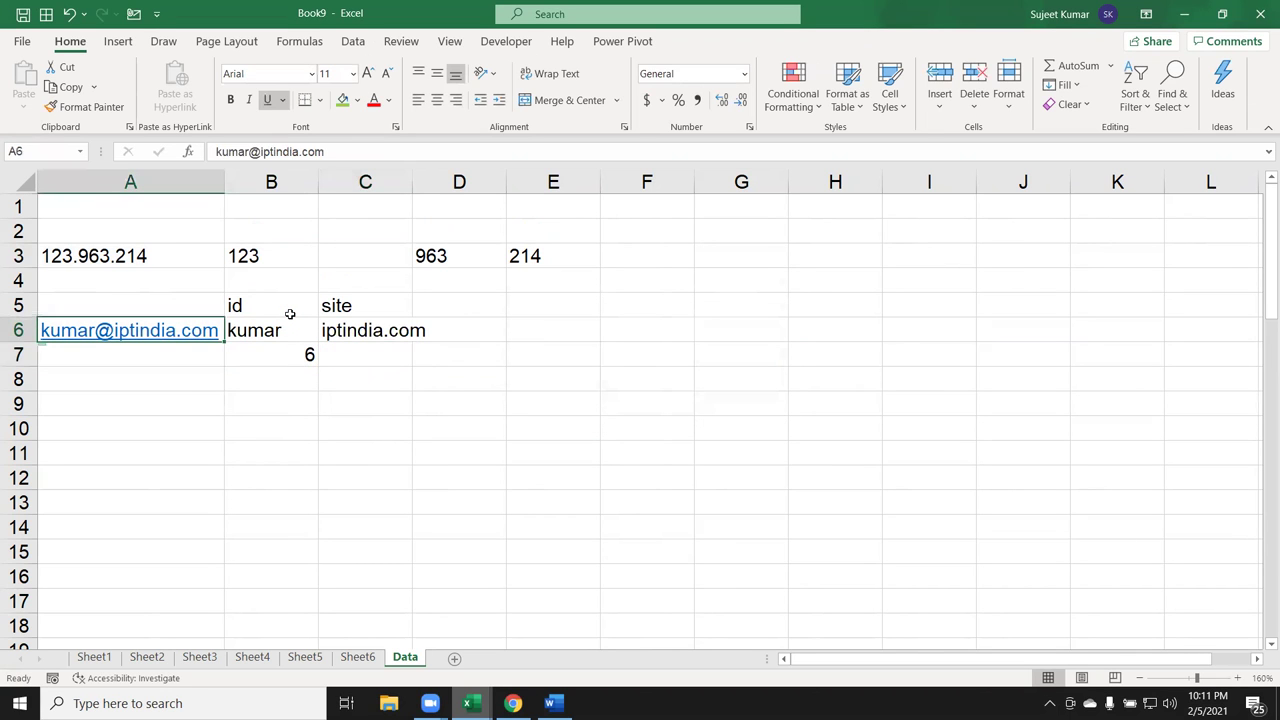
pyautogui.press('Return')
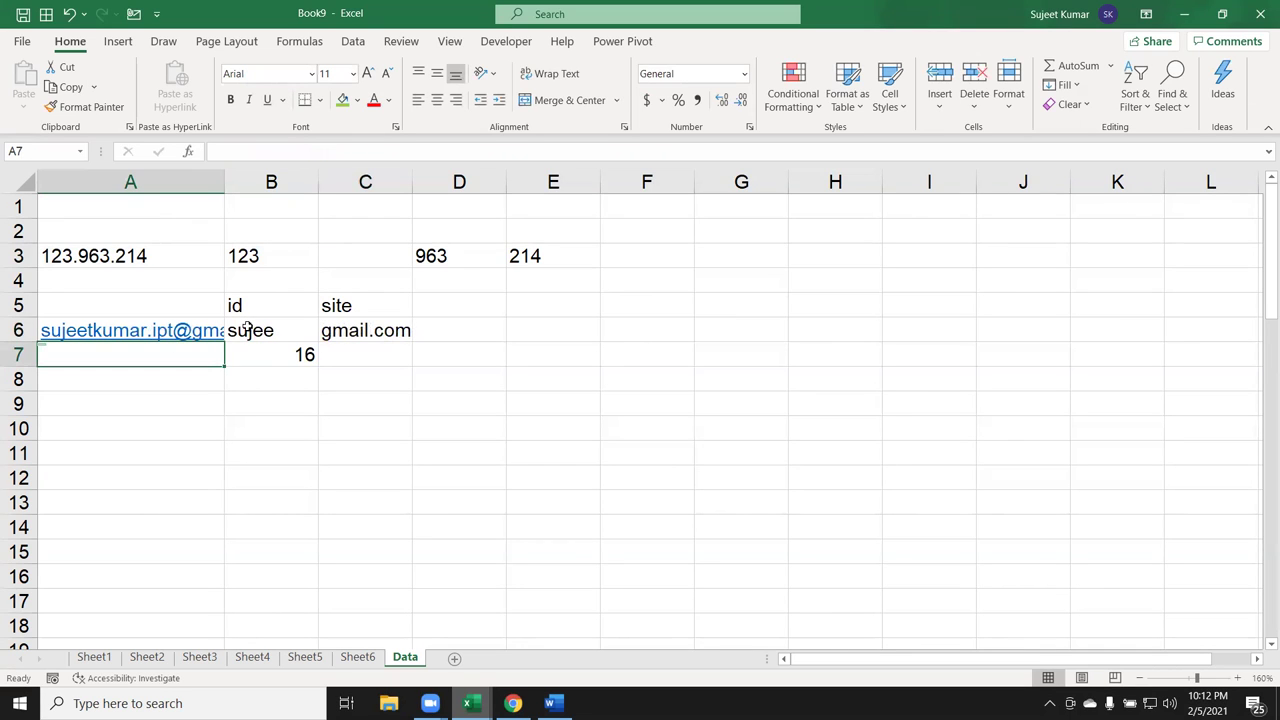
pyautogui.click(180, 330)
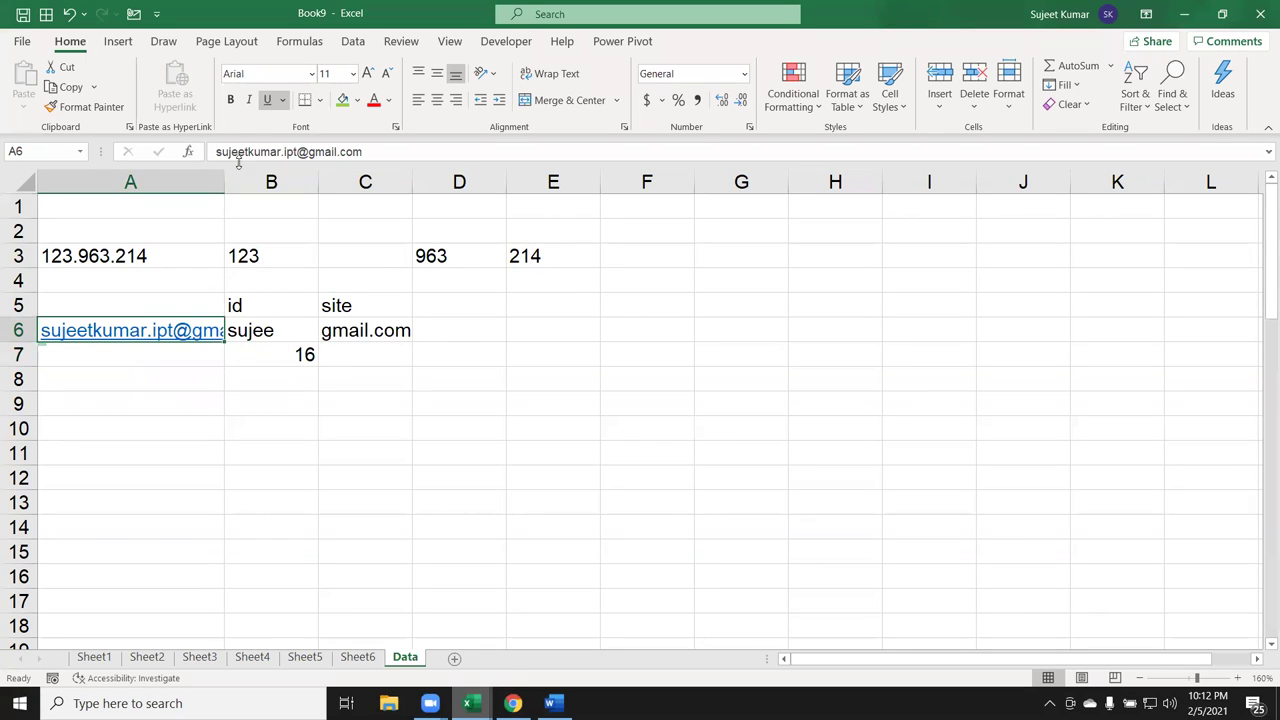
# Change B6 to =LEFT(A6,B7-1) and autofit column B to show the full user name
pyautogui.click(280, 350)
pyautogui.click(288, 330)
pyautogui.click(272, 151)
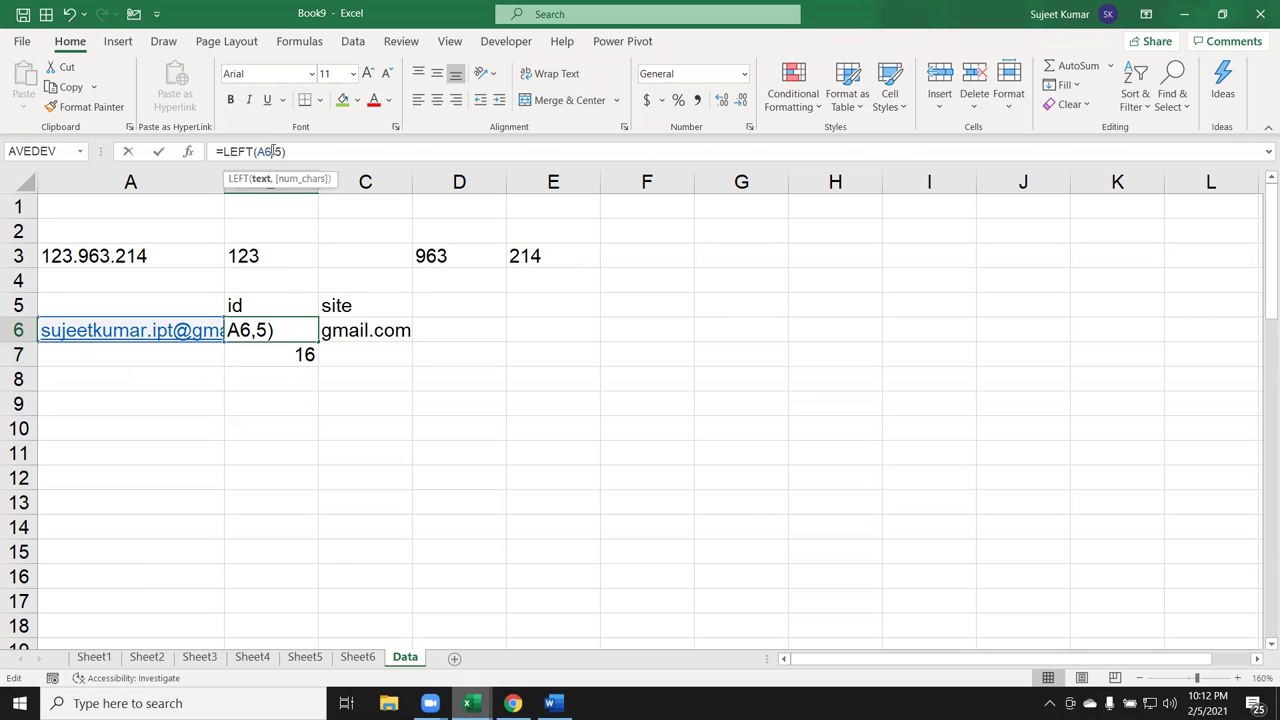
pyautogui.press('BackSpace')
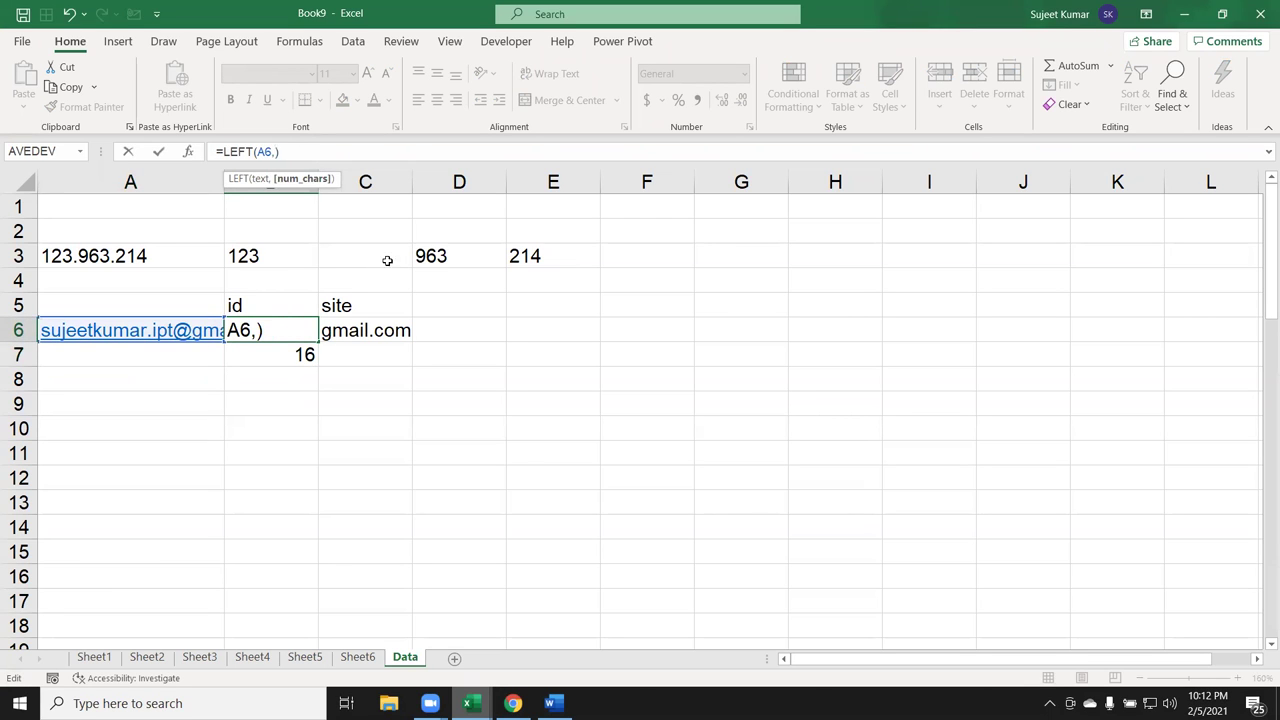
pyautogui.click(298, 355)
pyautogui.write('-1')
pyautogui.press('Return')
pyautogui.press('Up')
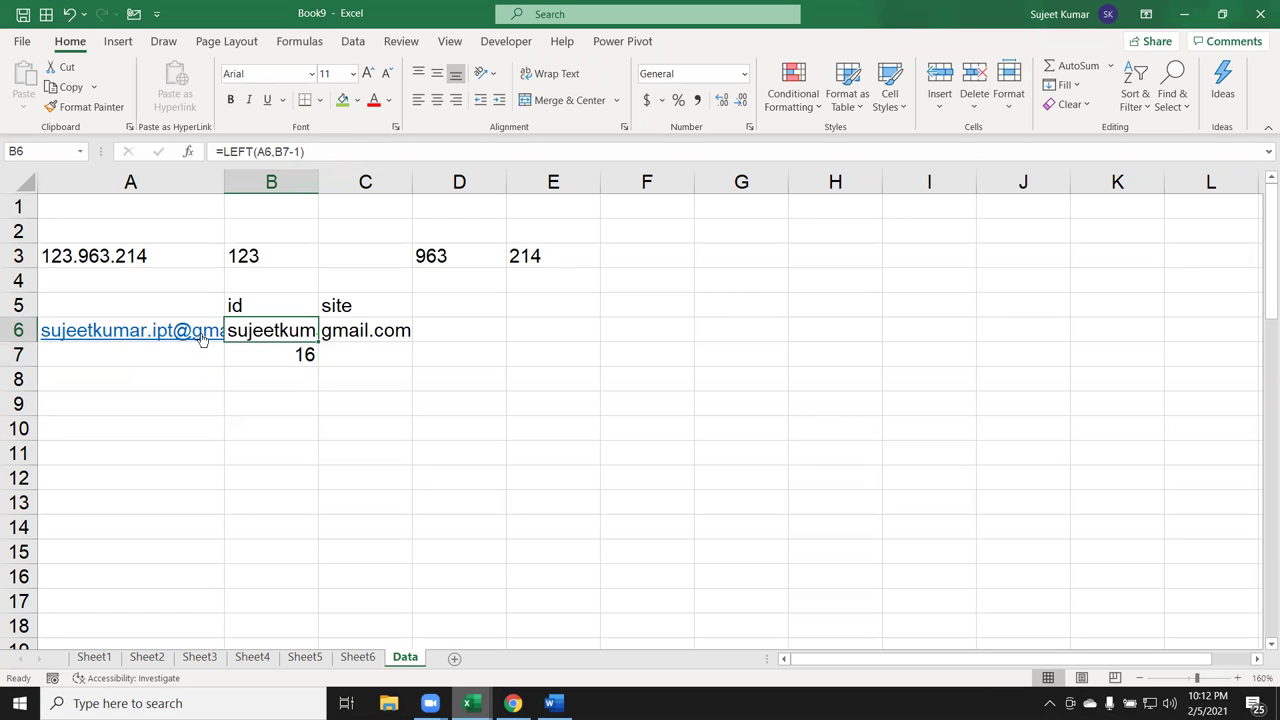
pyautogui.doubleClick(318, 182)
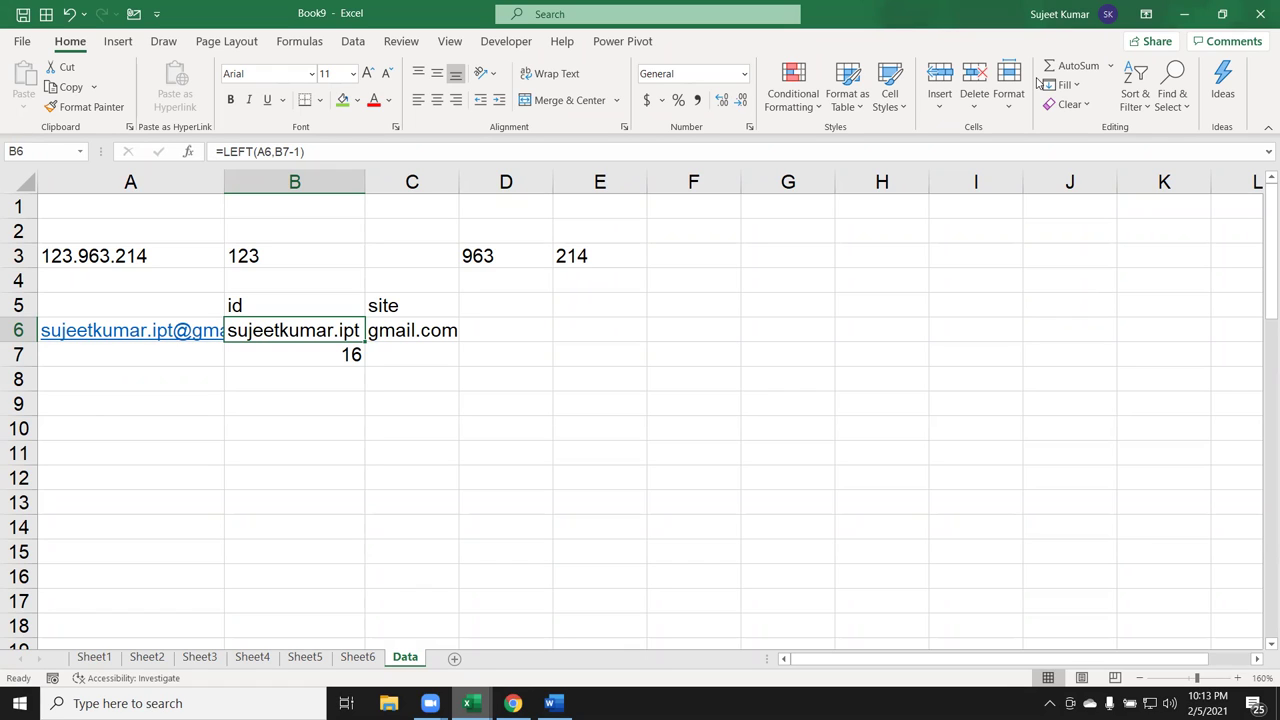
pyautogui.click(185, 421)
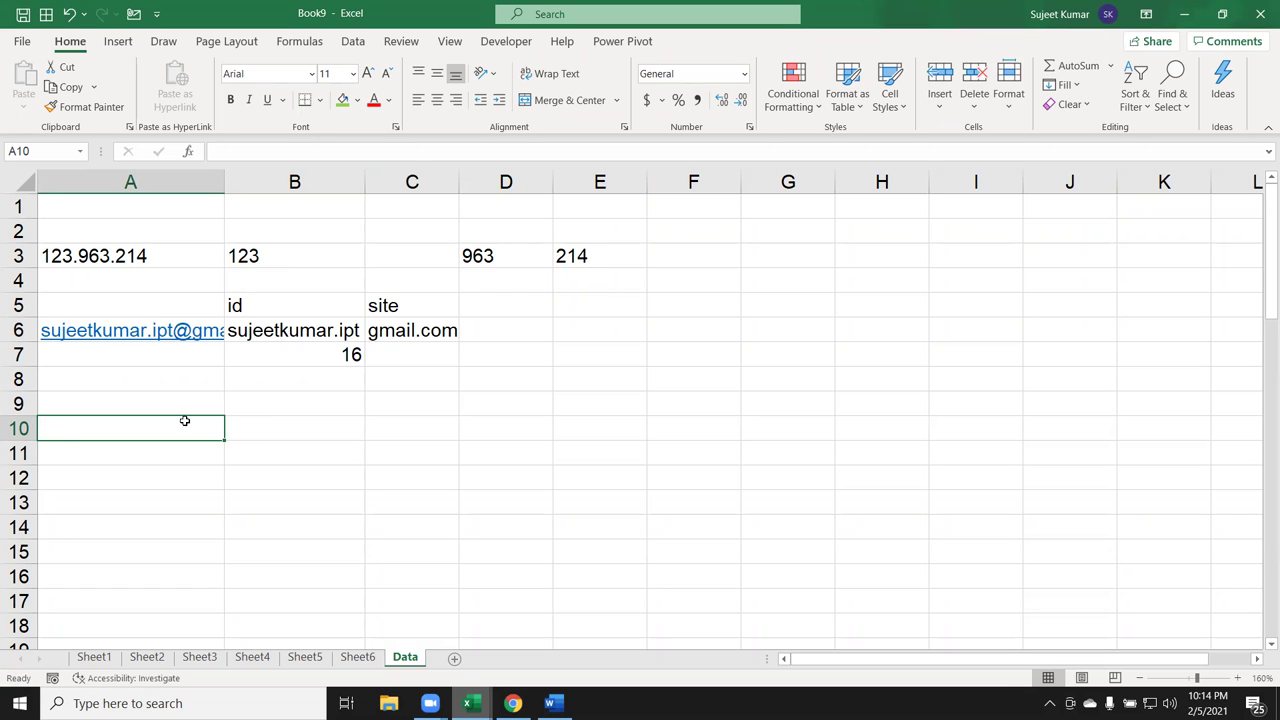
# Enter a first name in A10 and a surname in B10
pyautogui.press('Tab')
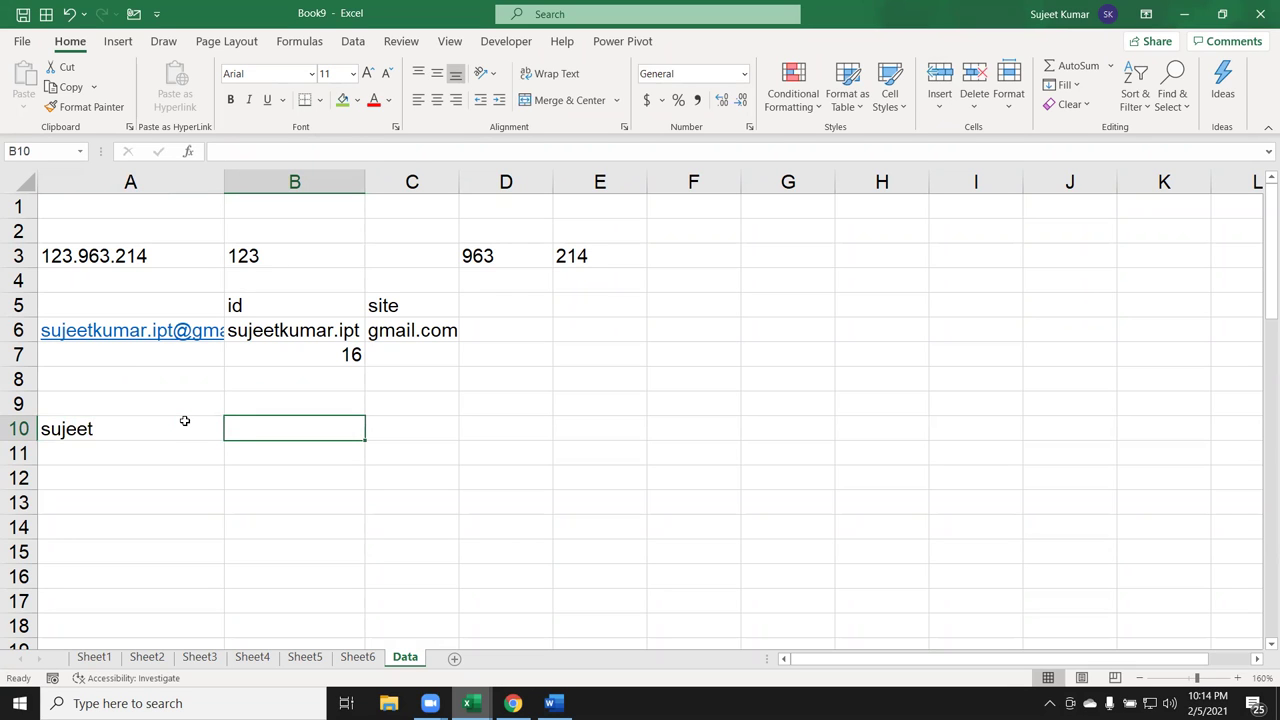
pyautogui.press('Tab')
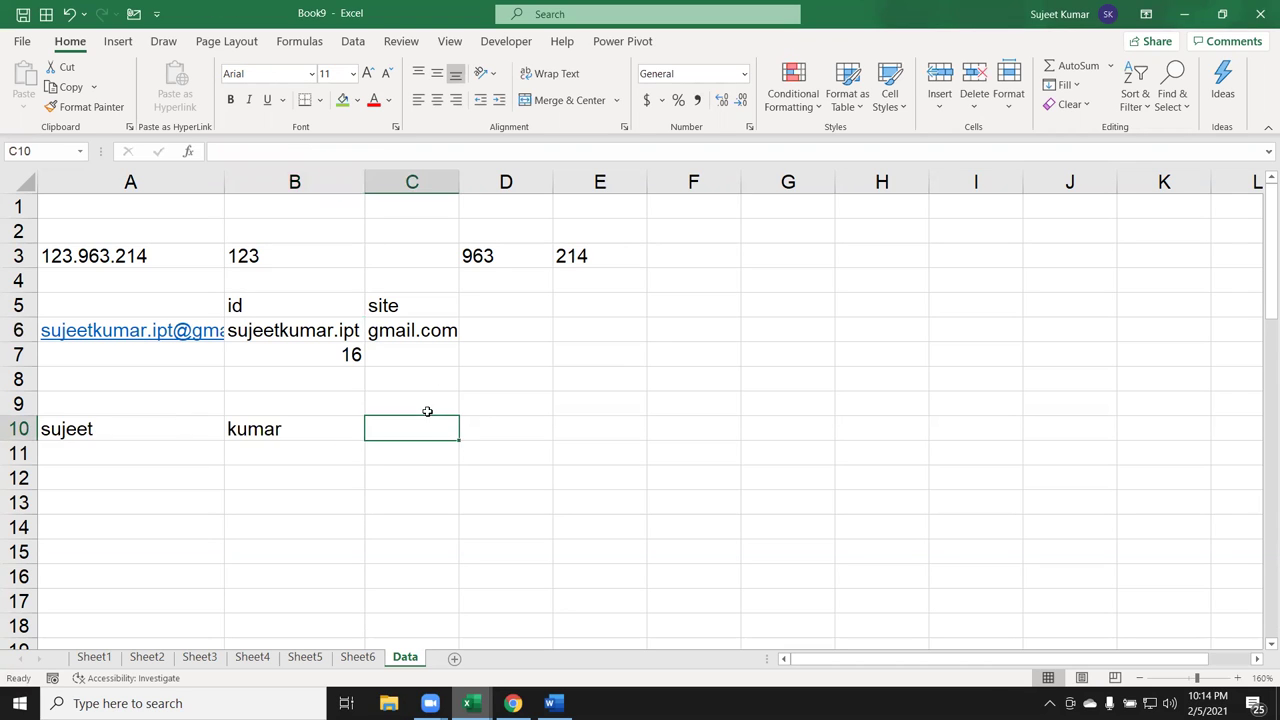
# Enter =CONCATENATE(A10," ",B10) in C10 to join the names with a space
pyautogui.write('=con')
pyautogui.press('Down')
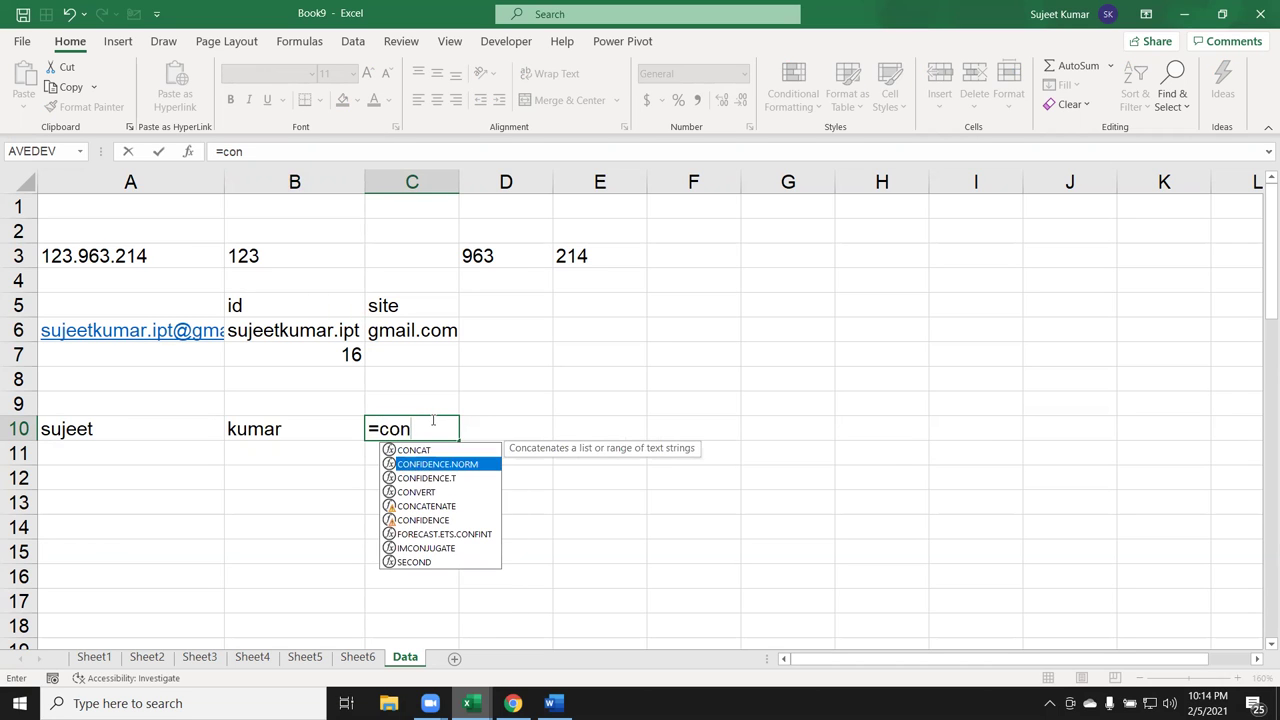
pyautogui.press('Down')
pyautogui.press('Down')
pyautogui.press('Down')
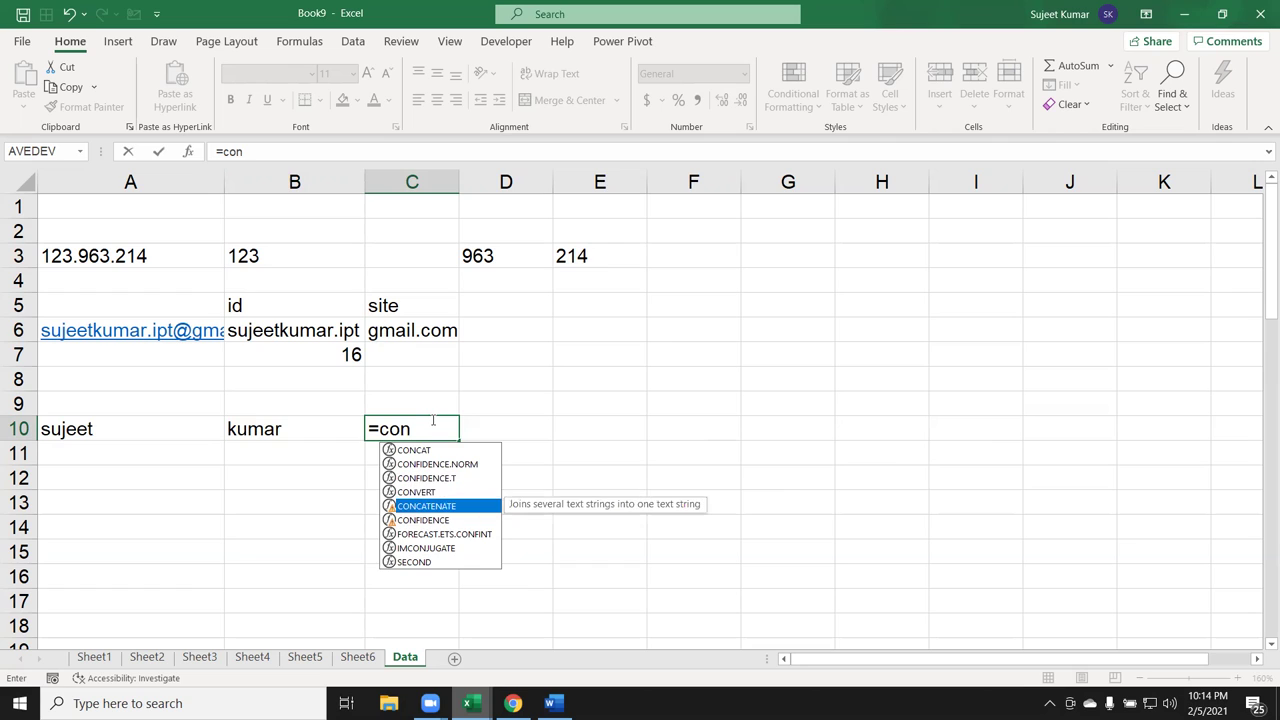
pyautogui.press('Tab')
pyautogui.press('Left')
pyautogui.press('Left')
pyautogui.write('," ",')
pyautogui.press('Left')
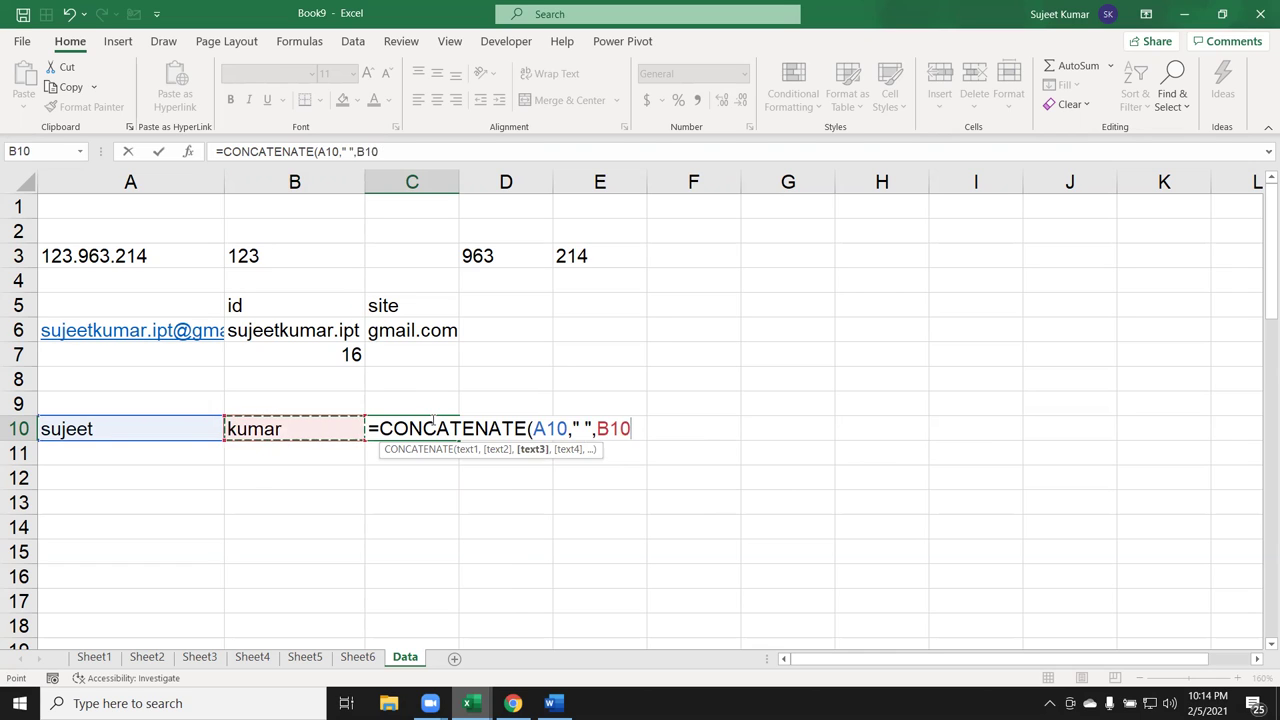
pyautogui.write(')')
pyautogui.press('Return')
pyautogui.press('Up')
pyautogui.press('Right')
pyautogui.press('Right')
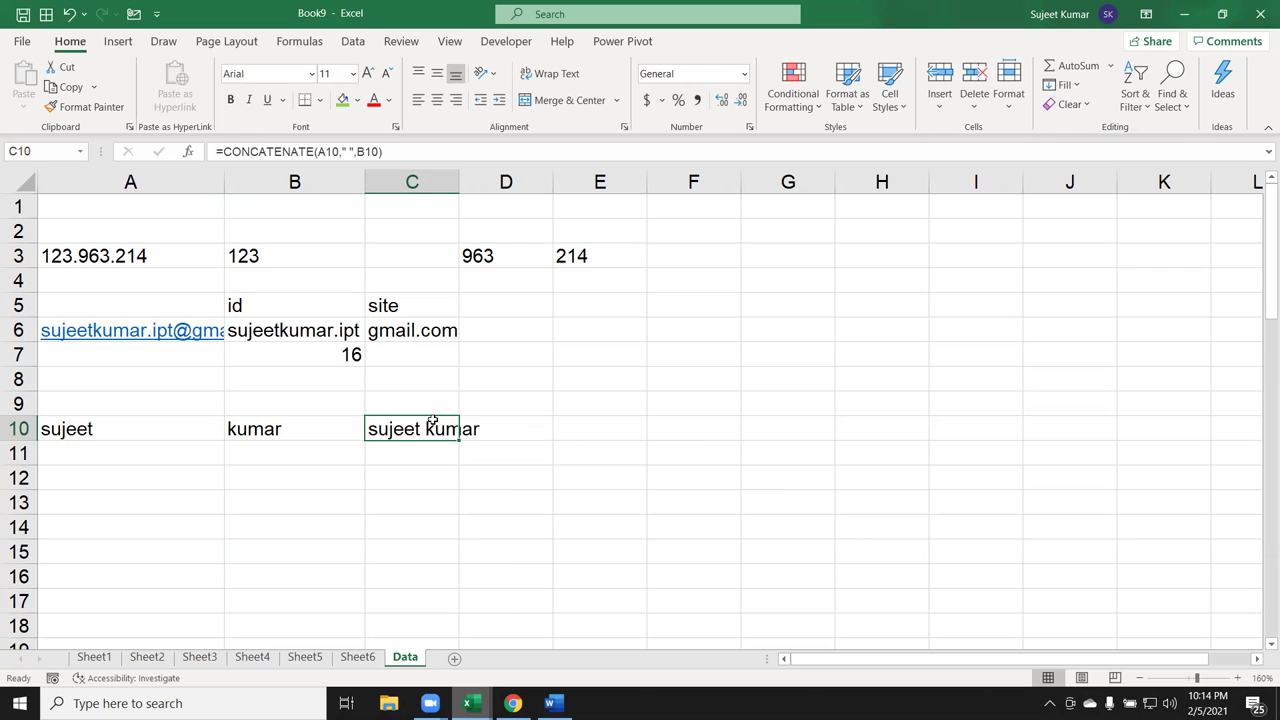
pyautogui.press('Down')
# Enter =A10&" "&B10 in C11 to join the first and last names with a space
pyautogui.write('=')
pyautogui.press('Left')
pyautogui.press('Left')
pyautogui.press('Up')
pyautogui.write('&')
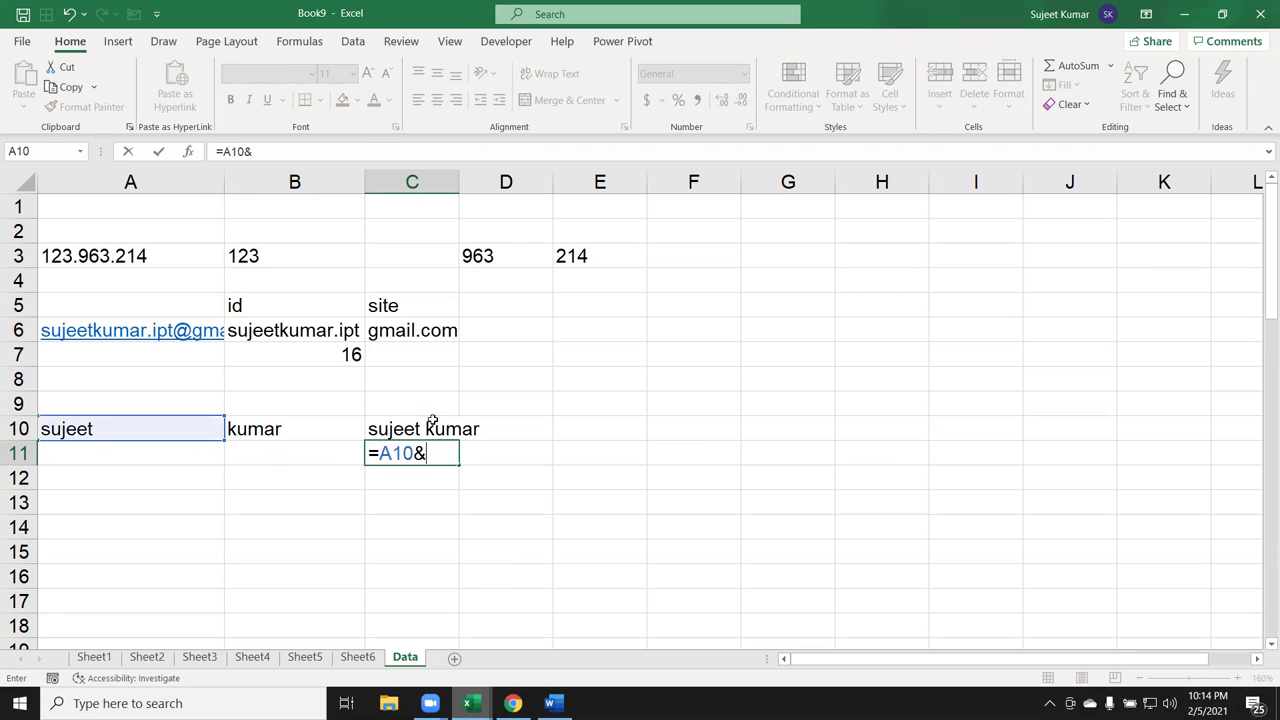
pyautogui.write('" "')
pyautogui.write('&')
pyautogui.press('Up')
pyautogui.press('Left')
pyautogui.press('Return')
pyautogui.press('Up')
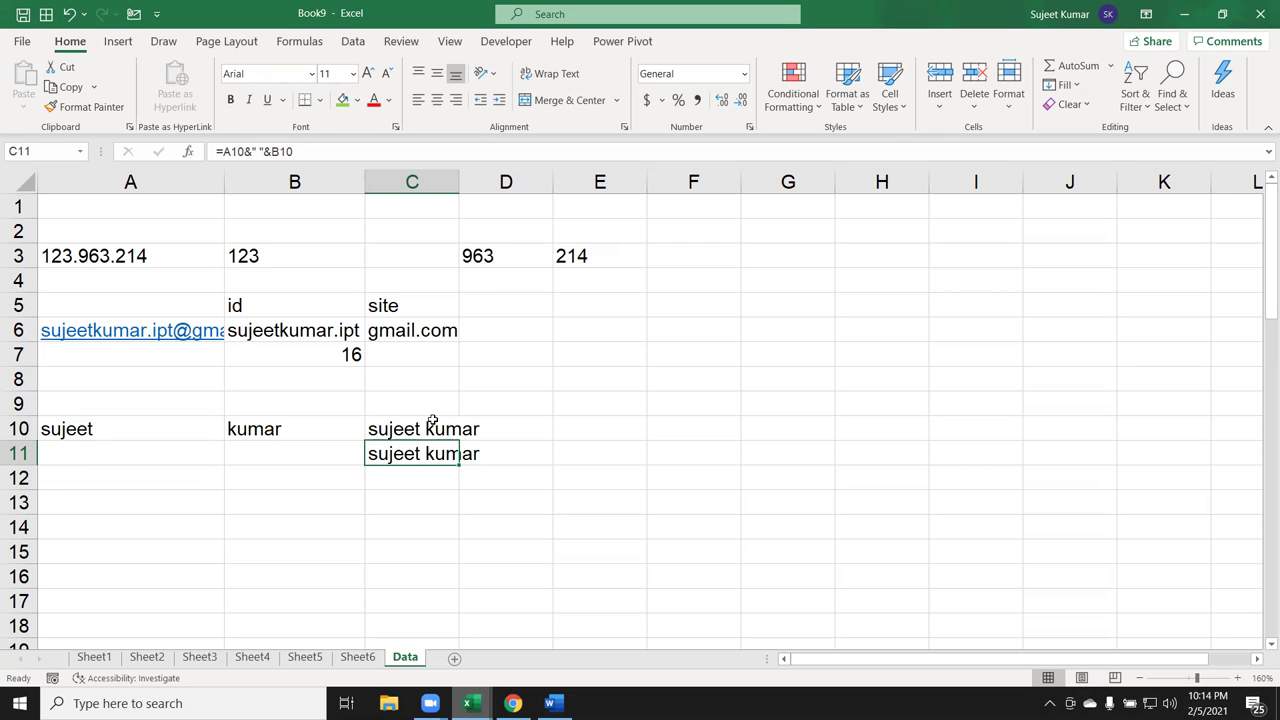
pyautogui.press('F2')
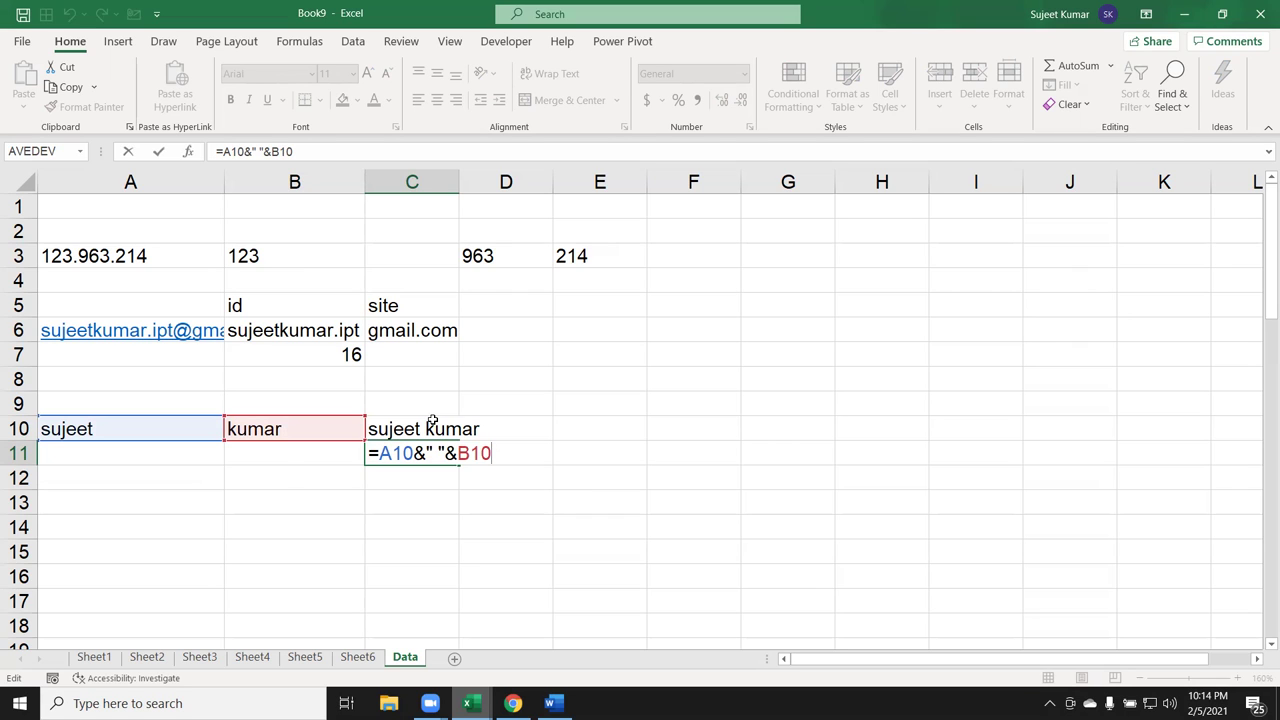
pyautogui.hotkey('ctrl', 'Return')
# Enter =A10&B10 in B11 to join the names without a space
pyautogui.press('Left')
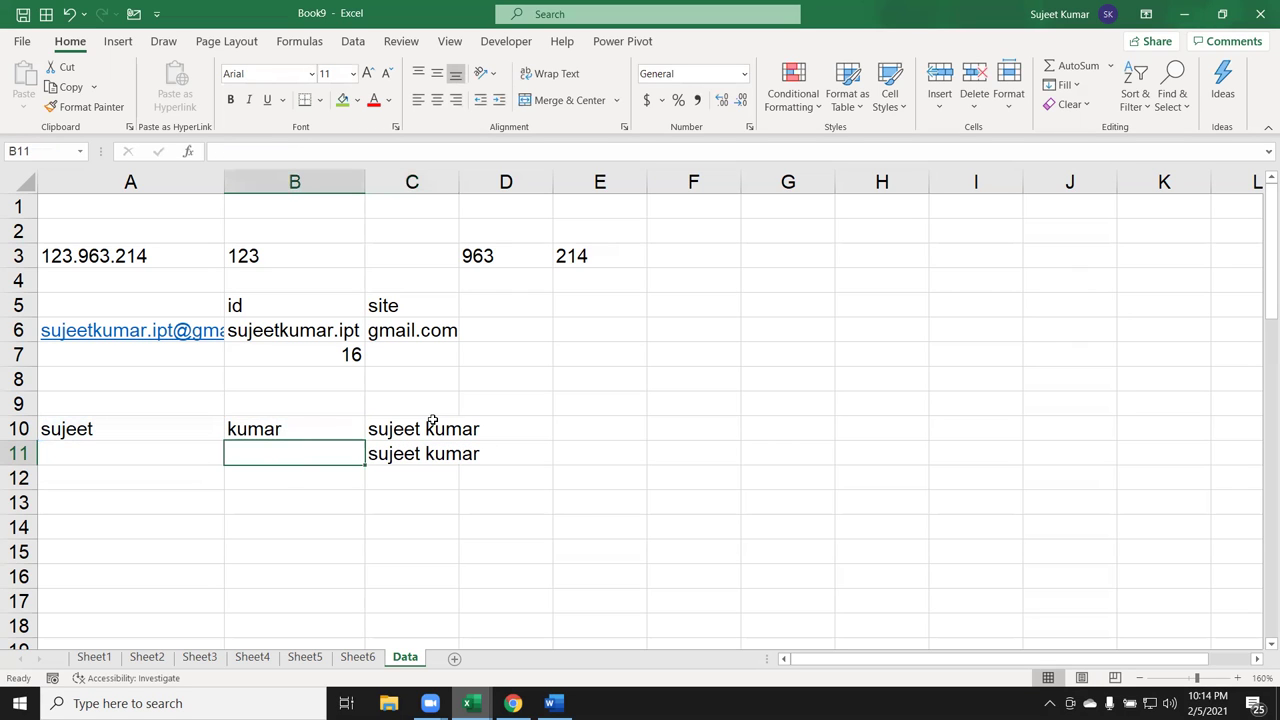
pyautogui.write('=')
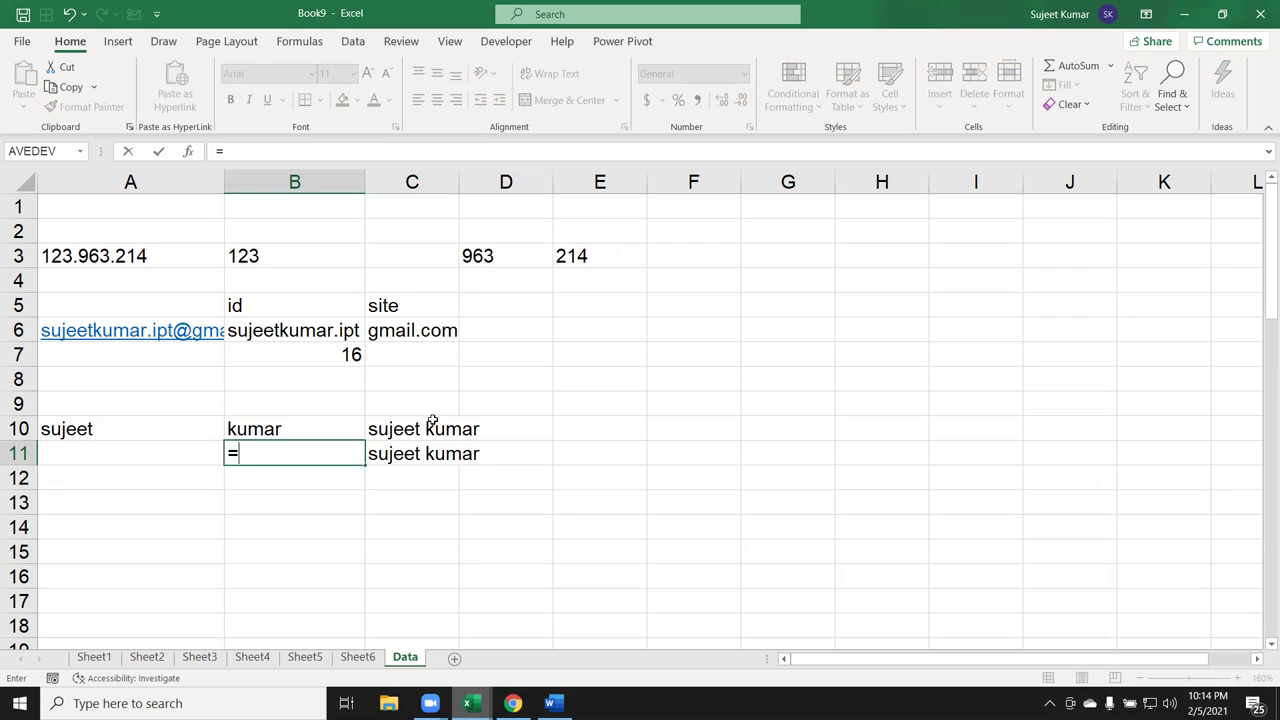
pyautogui.press('Left')
pyautogui.press('Up')
pyautogui.write('&')
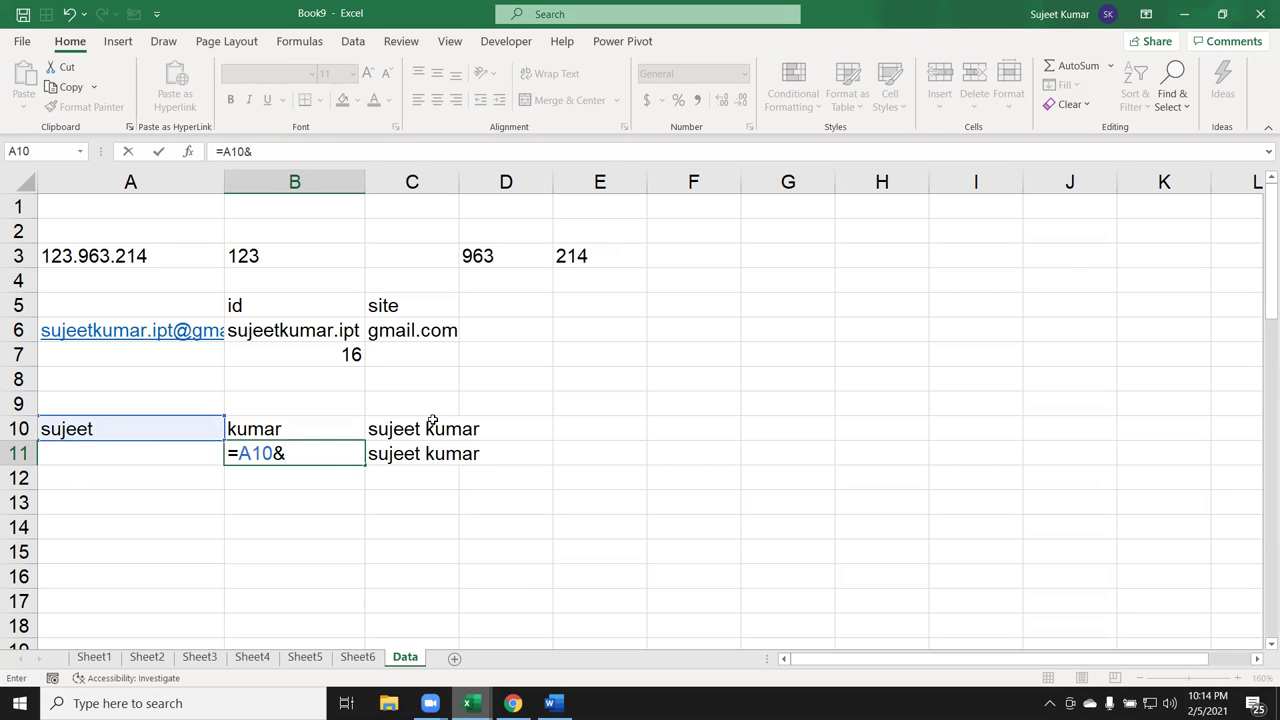
pyautogui.press('Up')
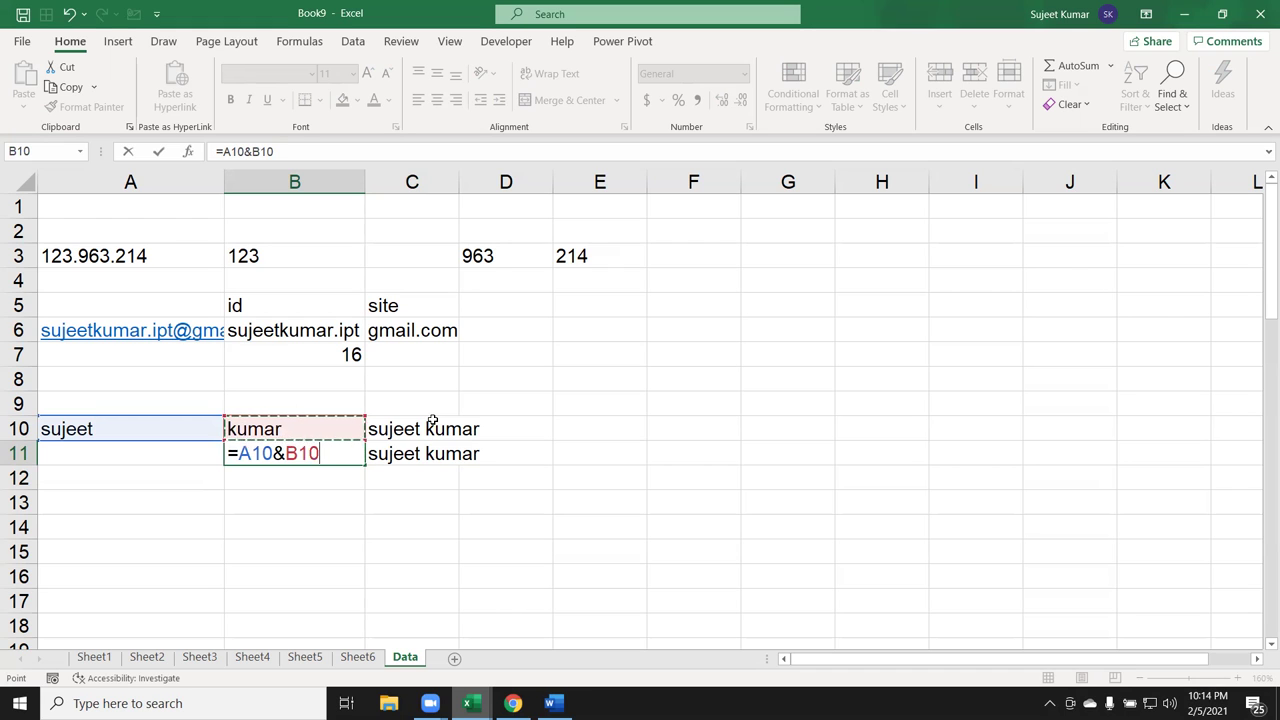
pyautogui.press('Return')
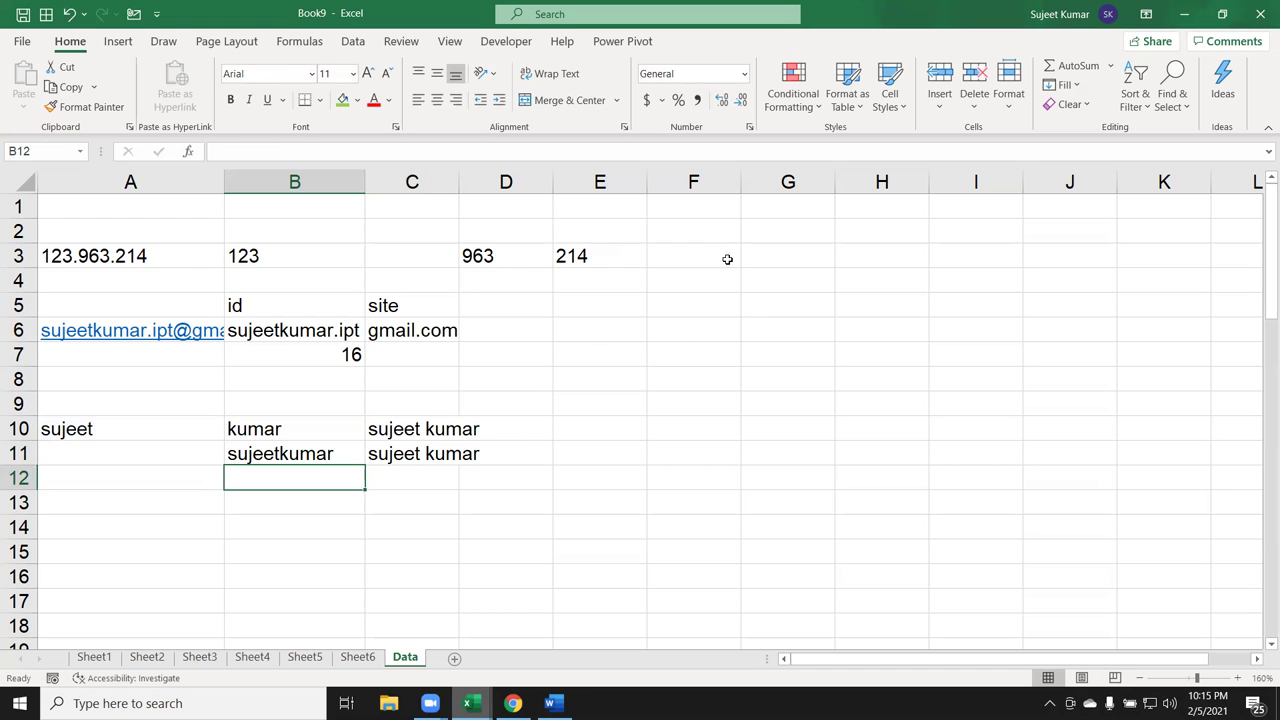
# Start a formula in F3 referencing E3
pyautogui.click(729, 260)
pyautogui.write('=')
pyautogui.press('Left')
# Finish F3 as =E3+D3, giving 1177
pyautogui.press('Left')
pyautogui.write('+')
pyautogui.press('Left')
pyautogui.press('Return')
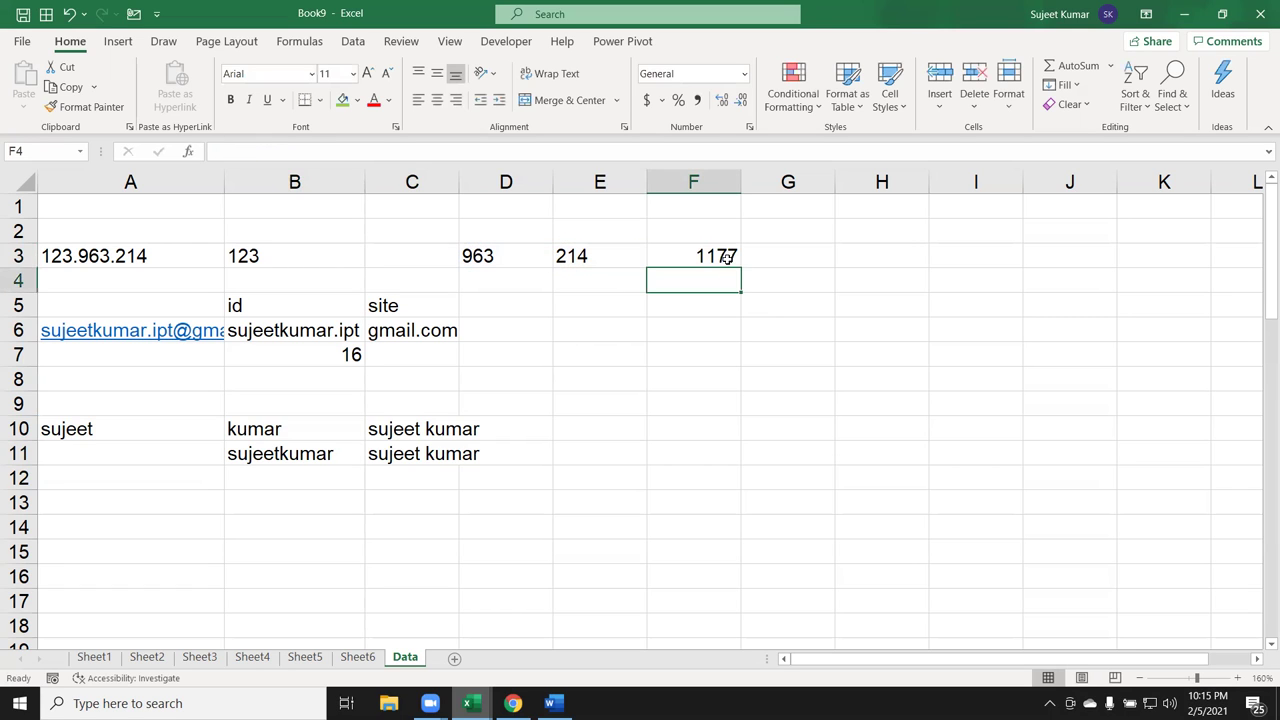
pyautogui.click(727, 258)
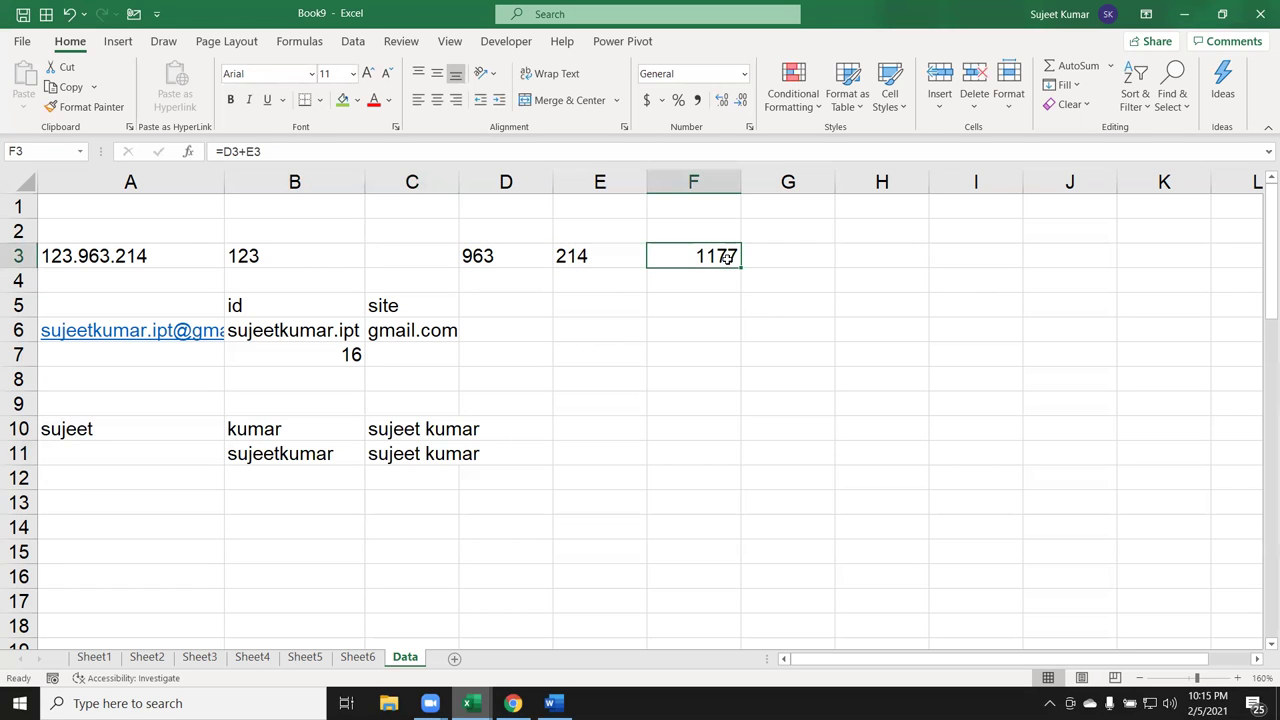
# Delete B11's no-space joined-name formula and move to A13
pyautogui.doubleClick(272, 453)
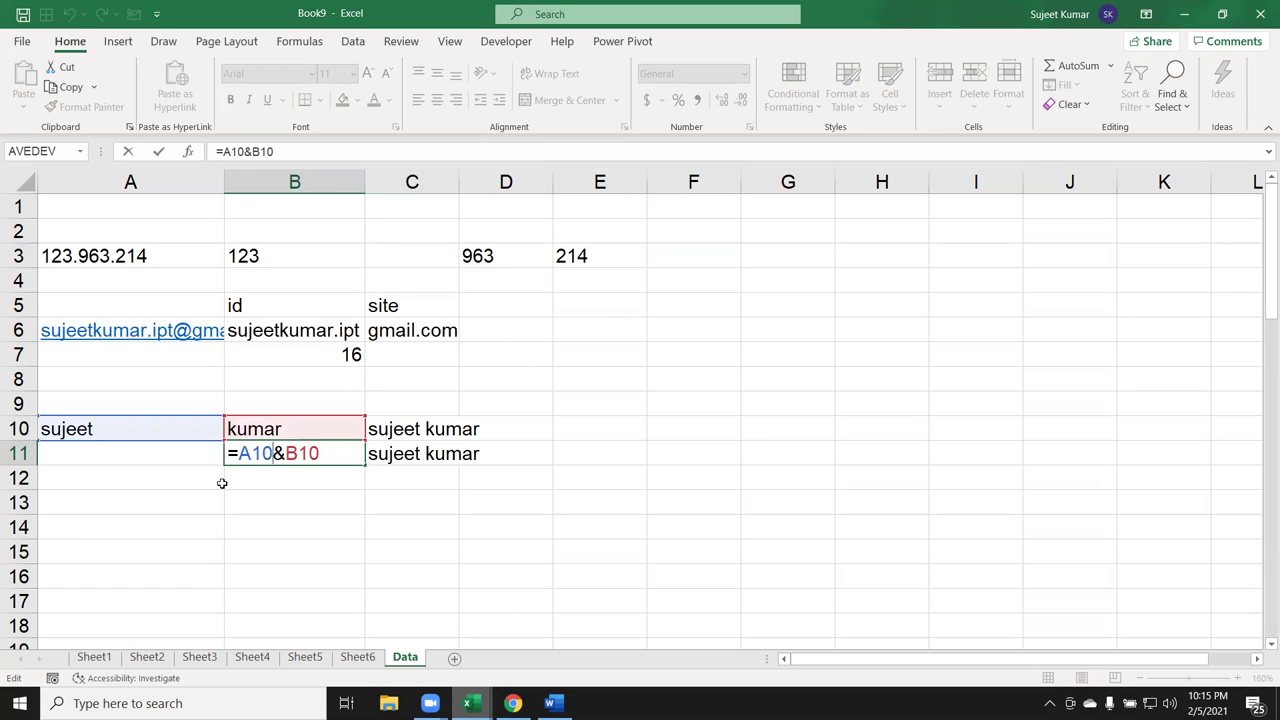
pyautogui.hotkey('ctrl', 'Return')
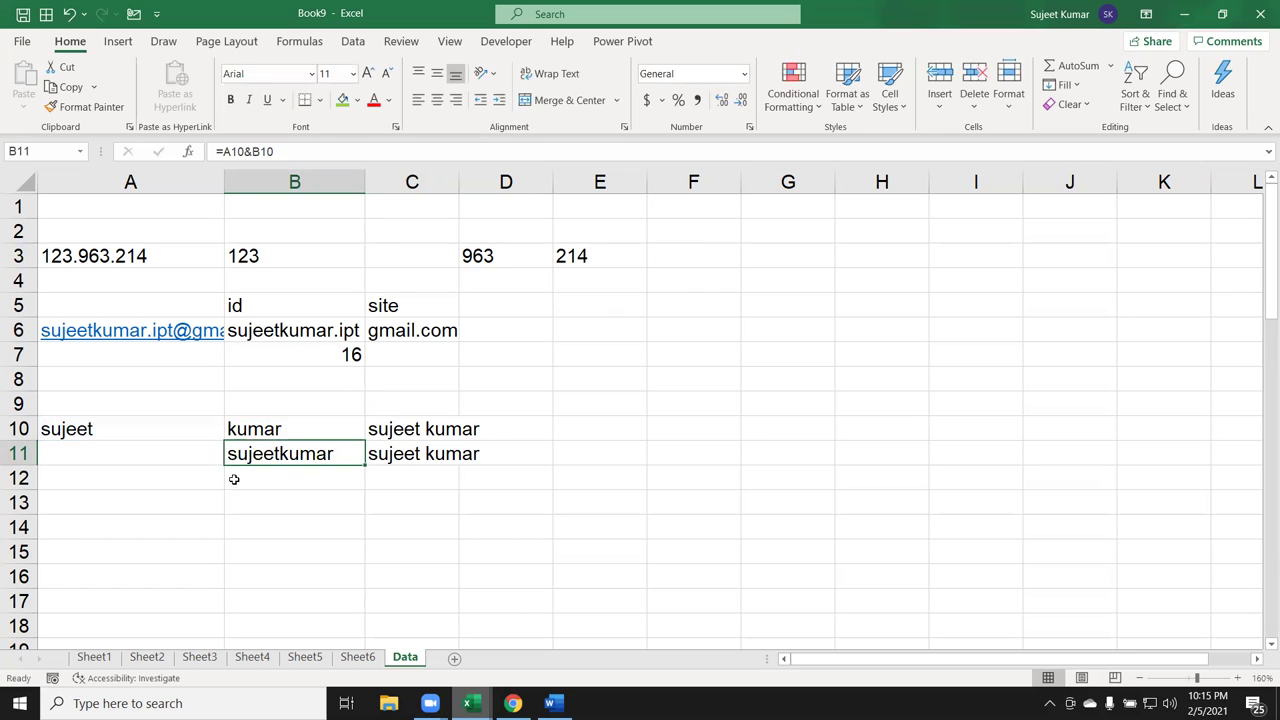
pyautogui.press('Delete')
pyautogui.press('Down')
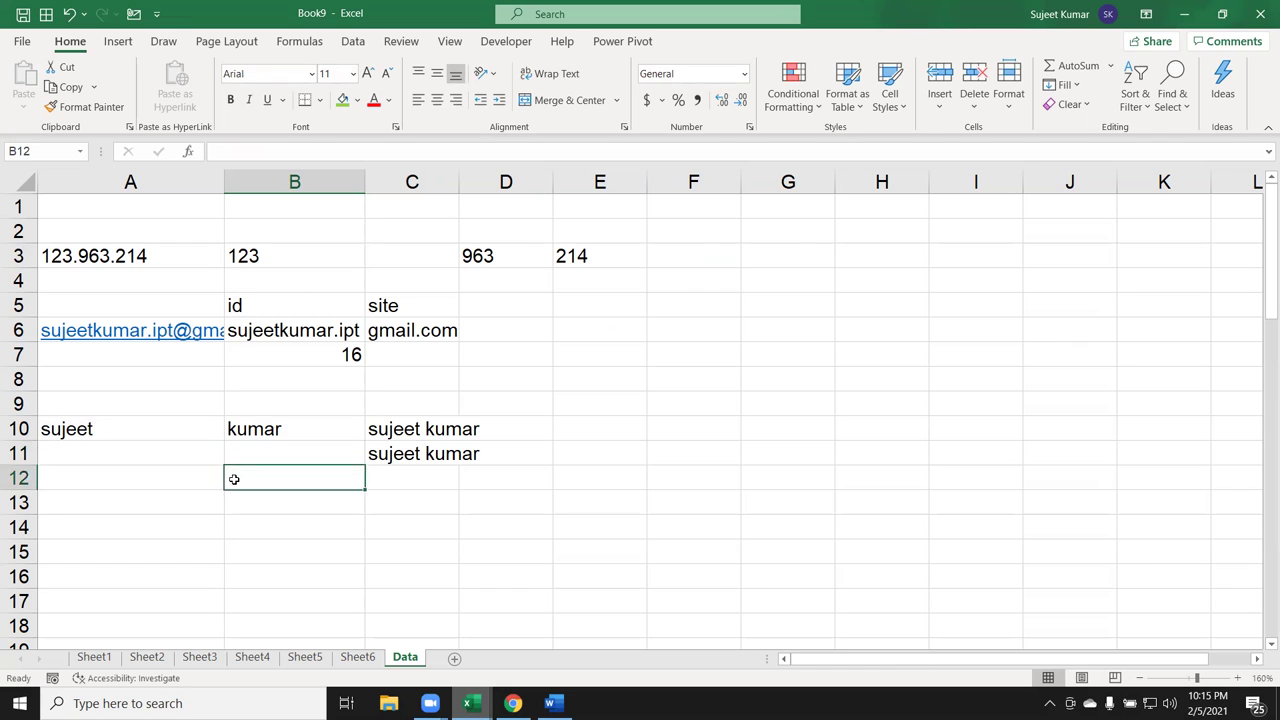
pyautogui.press('Down')
pyautogui.press('Left')
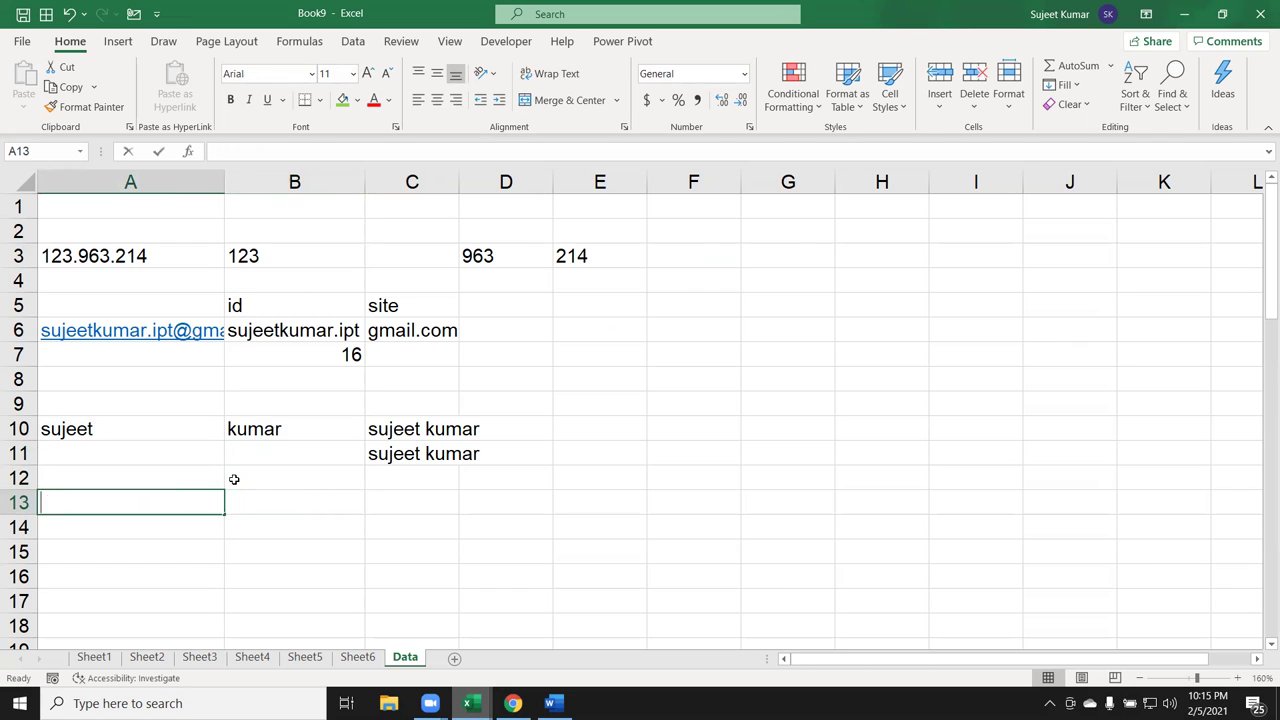
# Enter 8/1 (1-Aug) in A13 and today's date, 2/5/2021, in B13 using Ctrl+;
pyautogui.write('8/1')
pyautogui.hotkey('ctrl', 'Return')
pyautogui.press('Right')
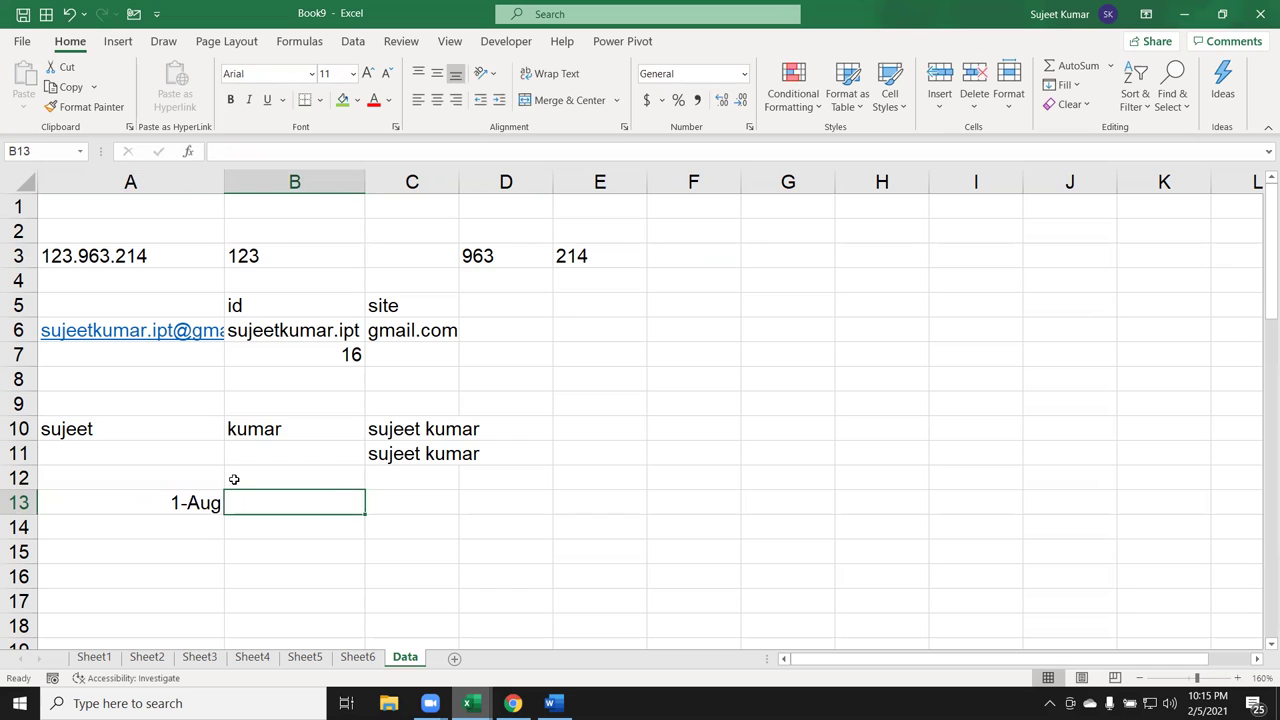
pyautogui.press('Right')
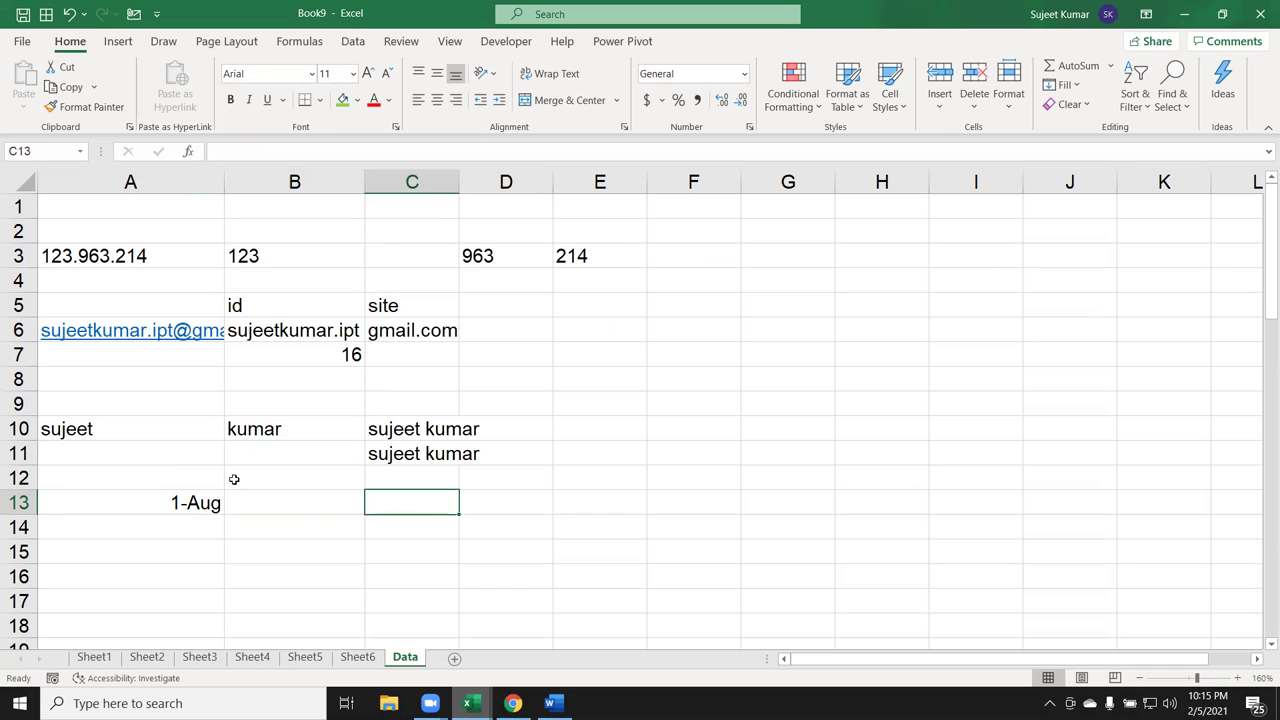
pyautogui.press('Left')
pyautogui.hotkey('ctrl', ';')
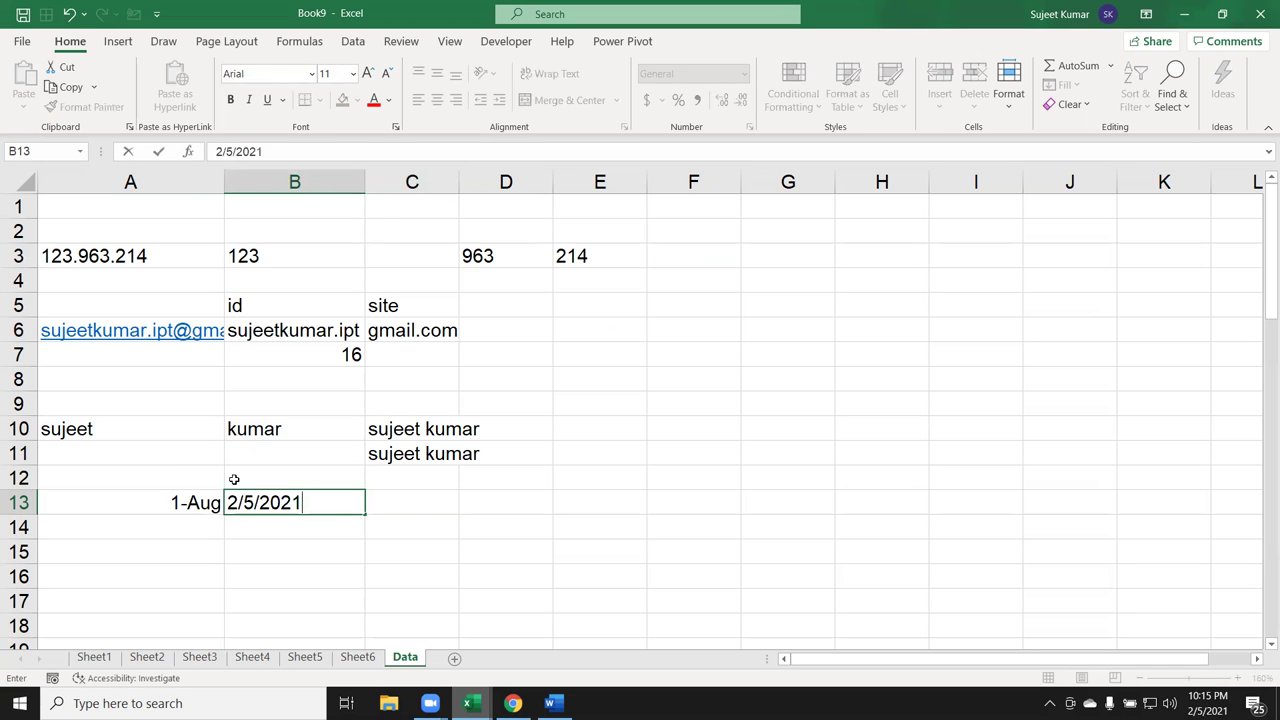
pyautogui.press('Return')
pyautogui.press('Up')
pyautogui.press('Right')
# Enter =A13&" To "&B13 in C13, which displays 44409 To 44232
pyautogui.write('=')
pyautogui.press('Left')
pyautogui.press('Left')
pyautogui.write('&')
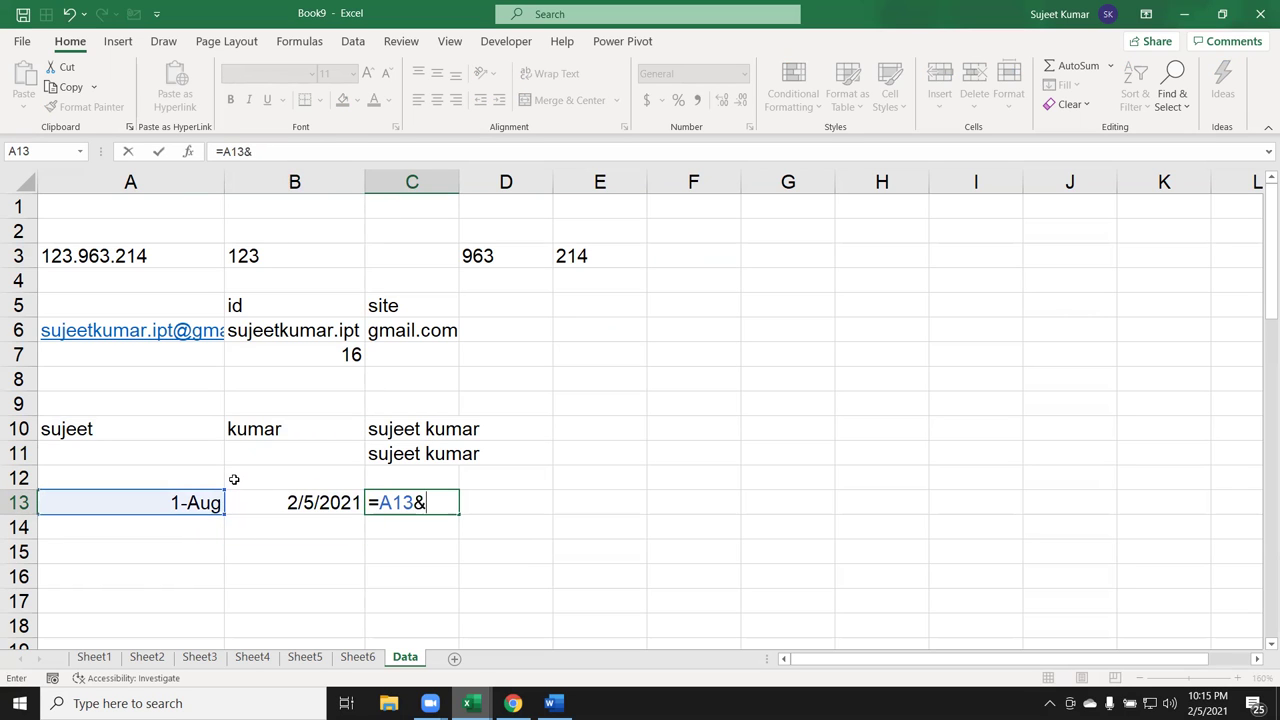
pyautogui.write('" T')
pyautogui.write('o "&')
pyautogui.press('Left')
pyautogui.press('Return')
pyautogui.press('Up')
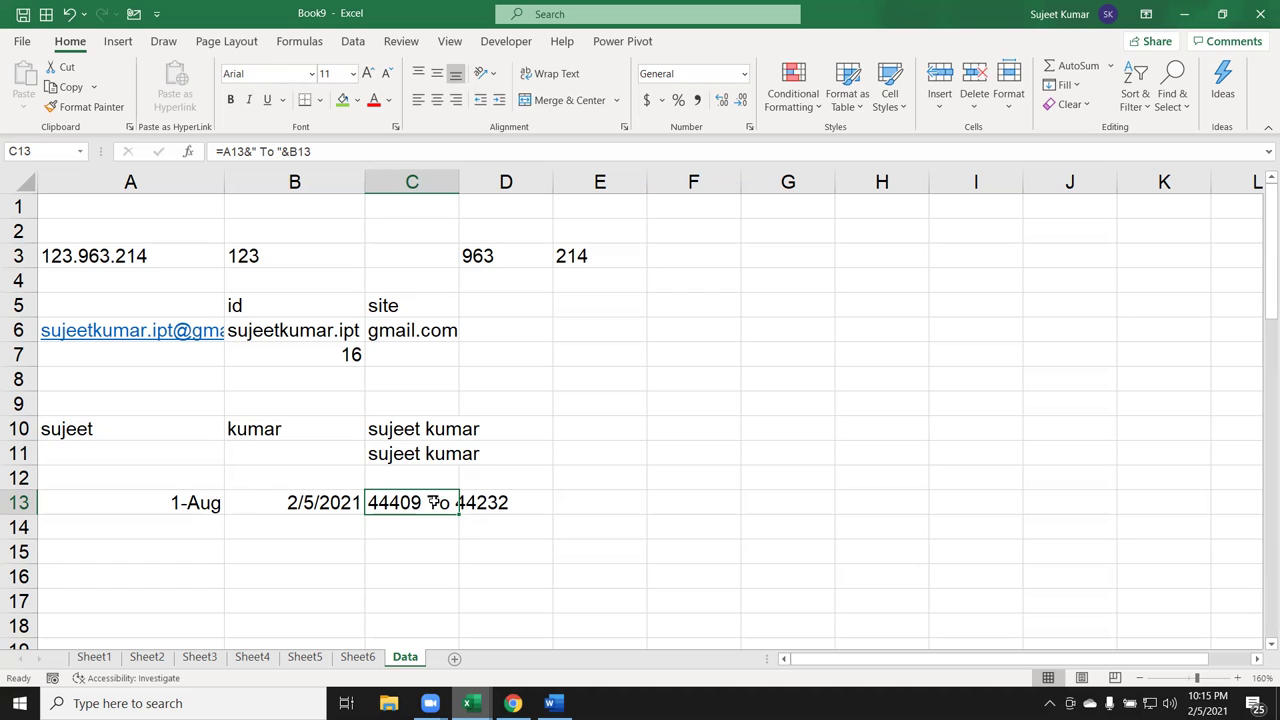
pyautogui.doubleClick(434, 502)
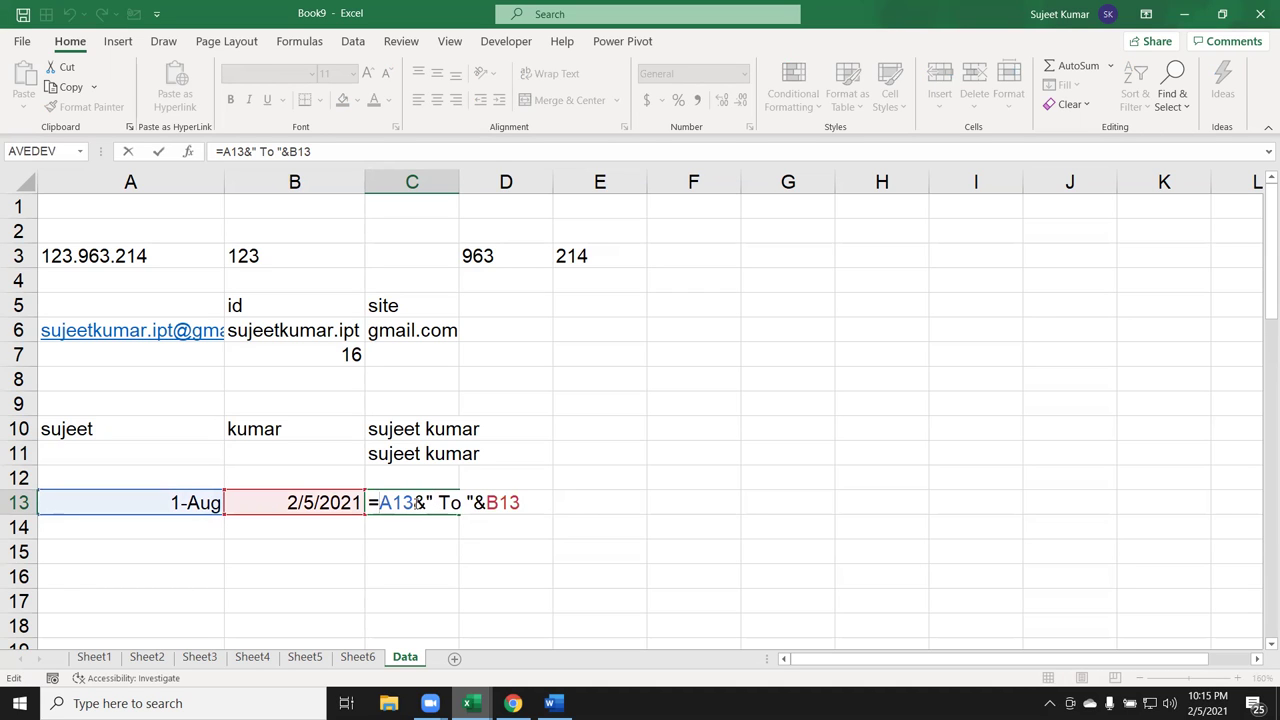
pyautogui.press('Escape')
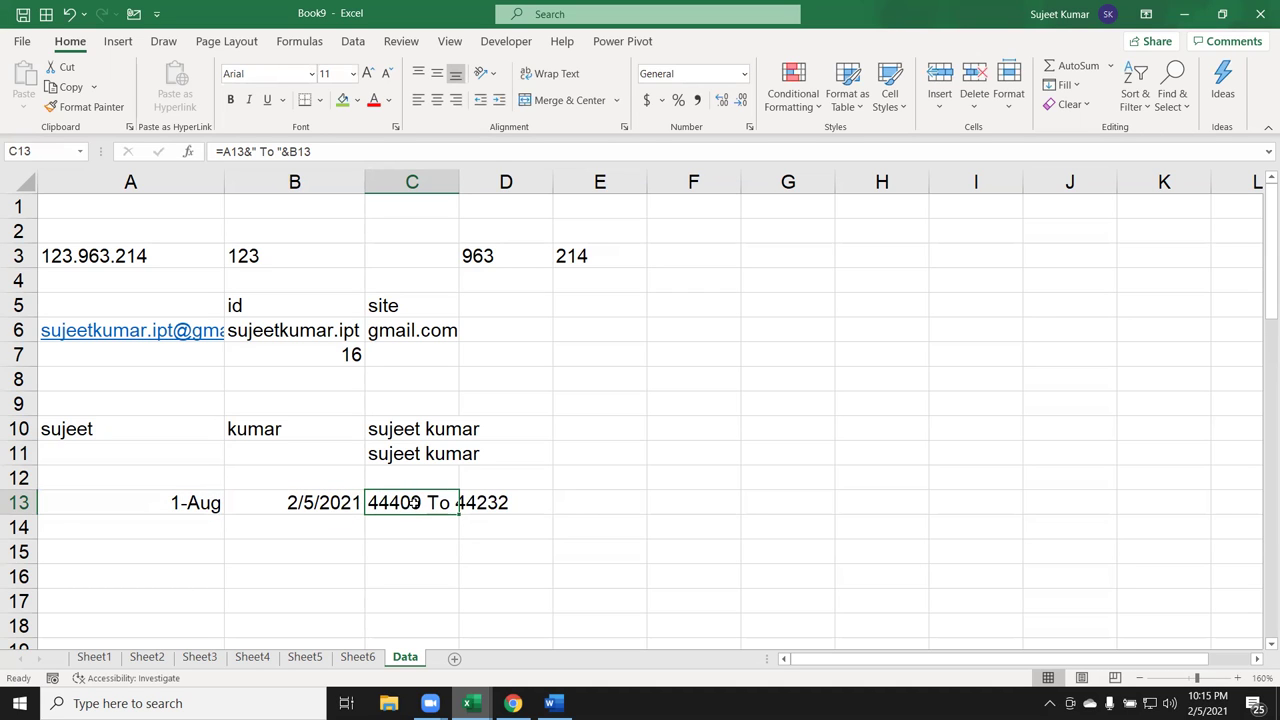
pyautogui.press('Return')
pyautogui.click(413, 503)
pyautogui.press('Down')
pyautogui.press('Left')
pyautogui.press('Left')
pyautogui.write('=te')
pyautogui.press('Tab')
pyautogui.press('Up')
pyautogui.write(',"DD - mm - yy"')
pyautogui.press('Return')
pyautogui.press('Up')
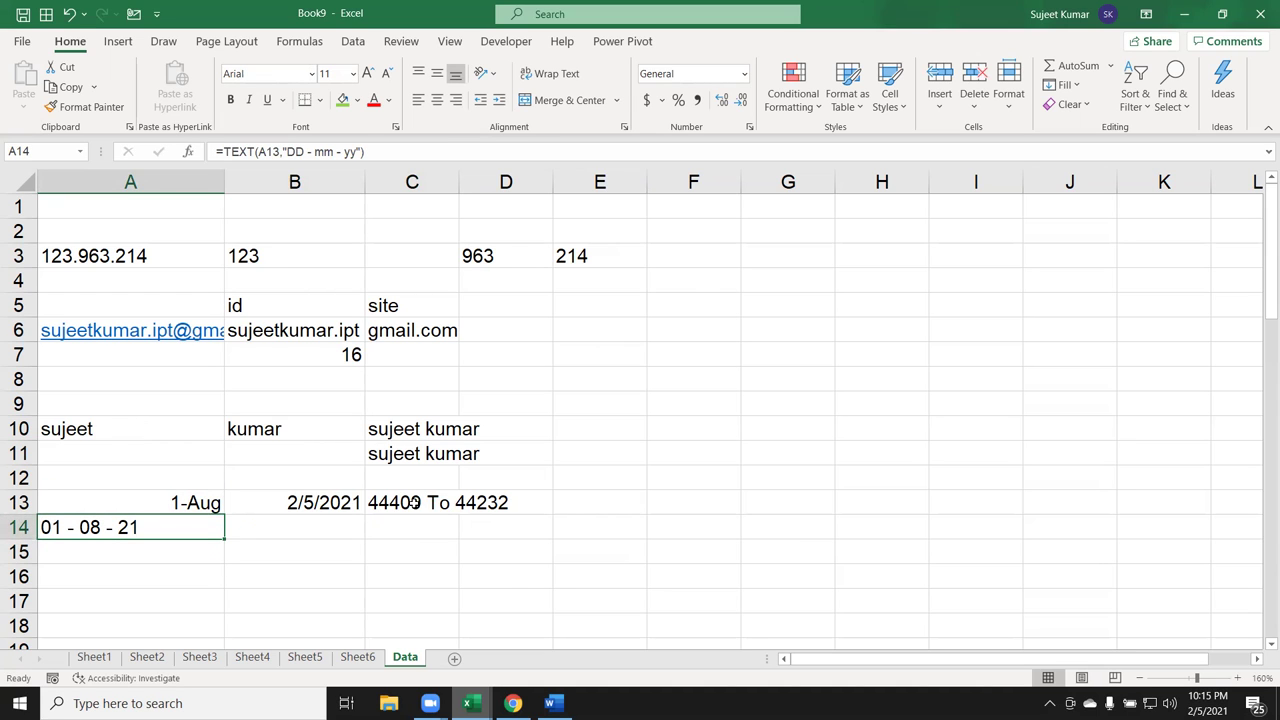
pyautogui.hotkey('shift', 'Right')
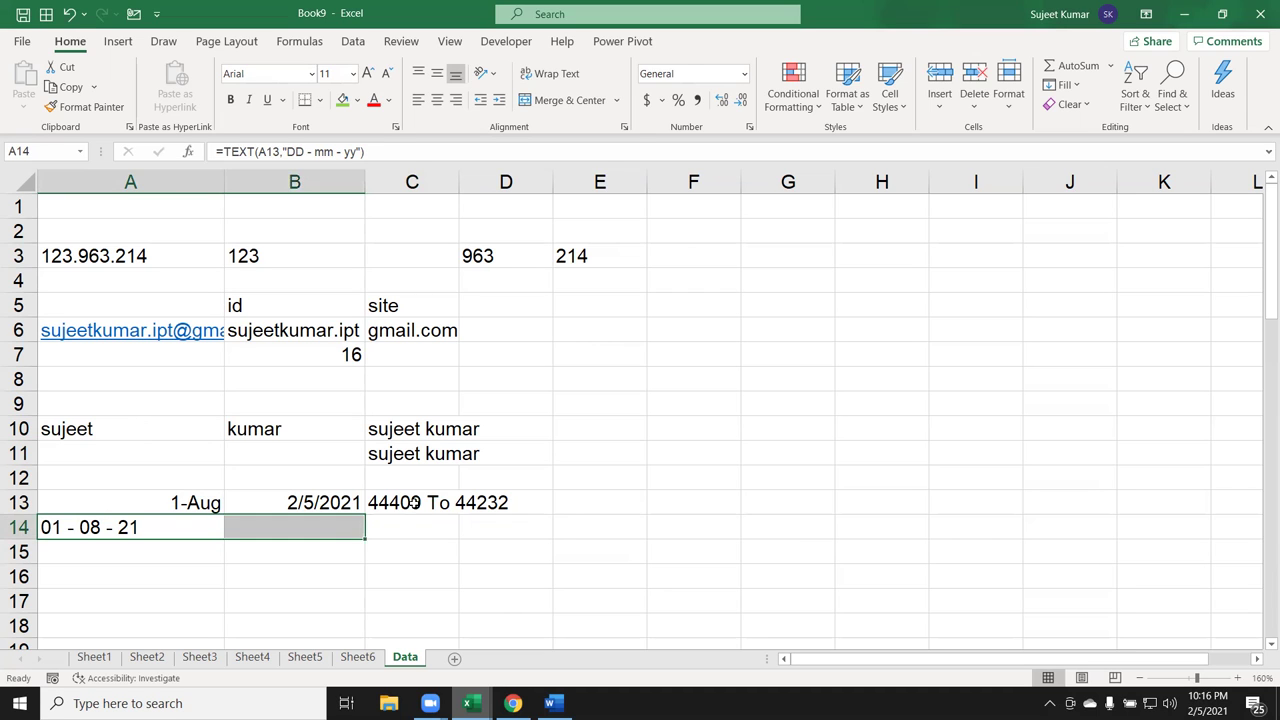
pyautogui.hotkey('shift', 'Left')
pyautogui.press('Delete')
pyautogui.press('Up')
# Wrap A13 in C13's formula as TEXT(A13,"DD-MMM-YY")
pyautogui.click(414, 503)
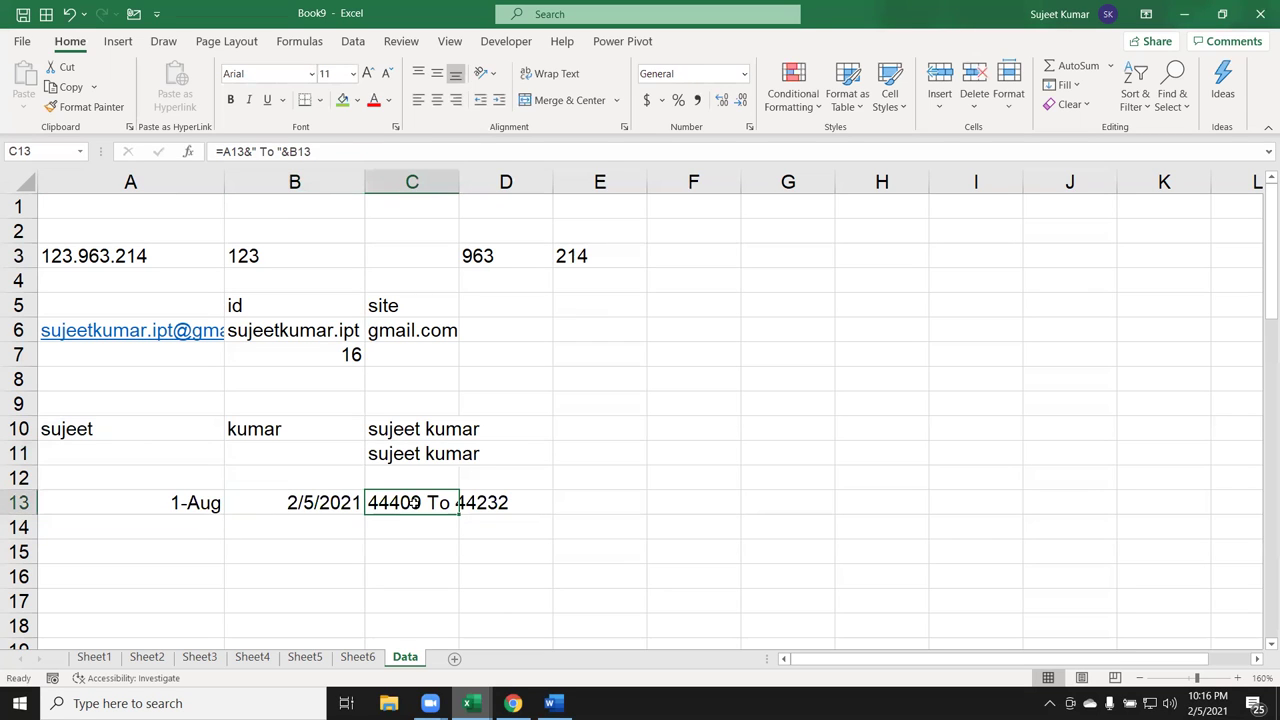
pyautogui.doubleClick(414, 503)
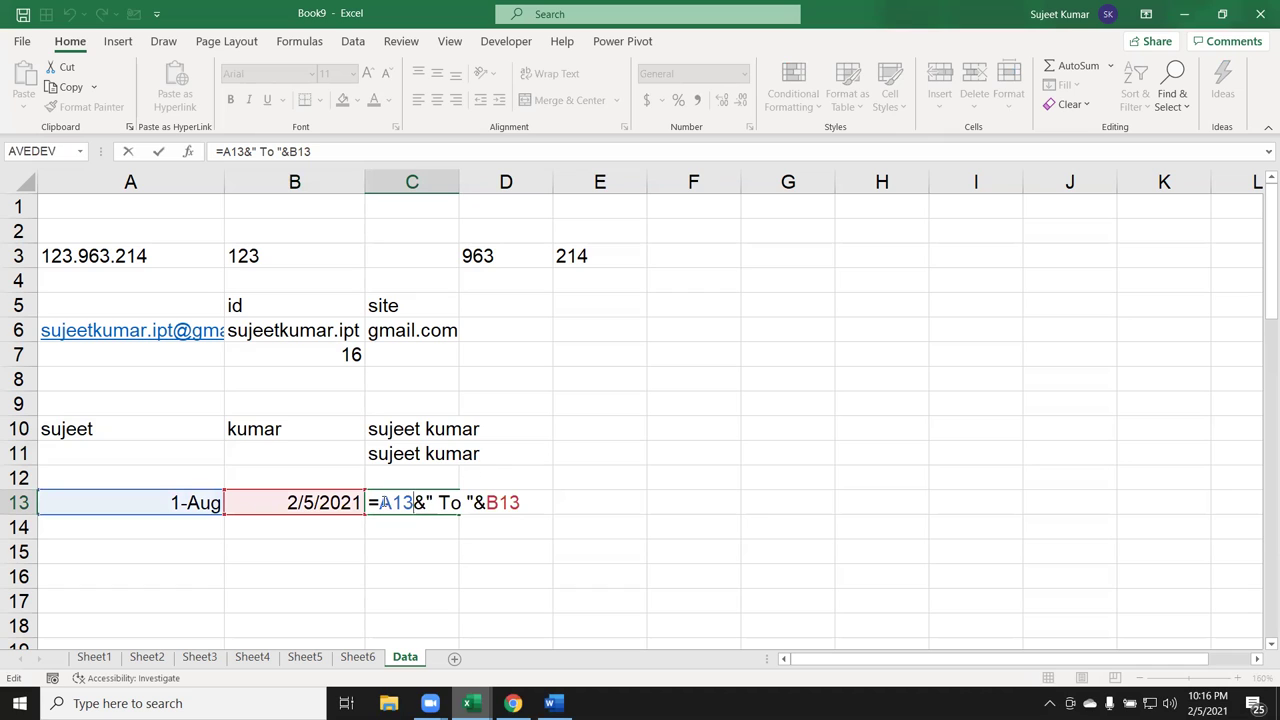
pyautogui.write('te')
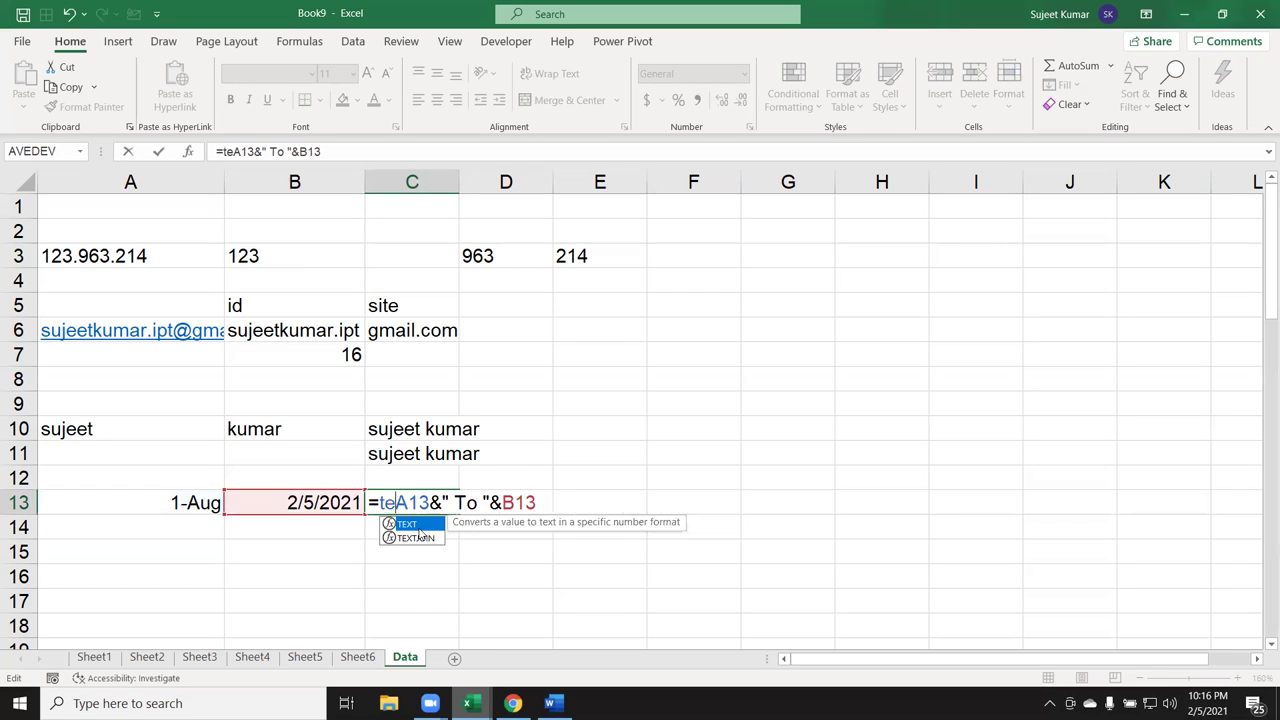
pyautogui.press('Tab')
pyautogui.press('Right')
pyautogui.press('Right')
pyautogui.press('Right')
pyautogui.write(',"DD-')
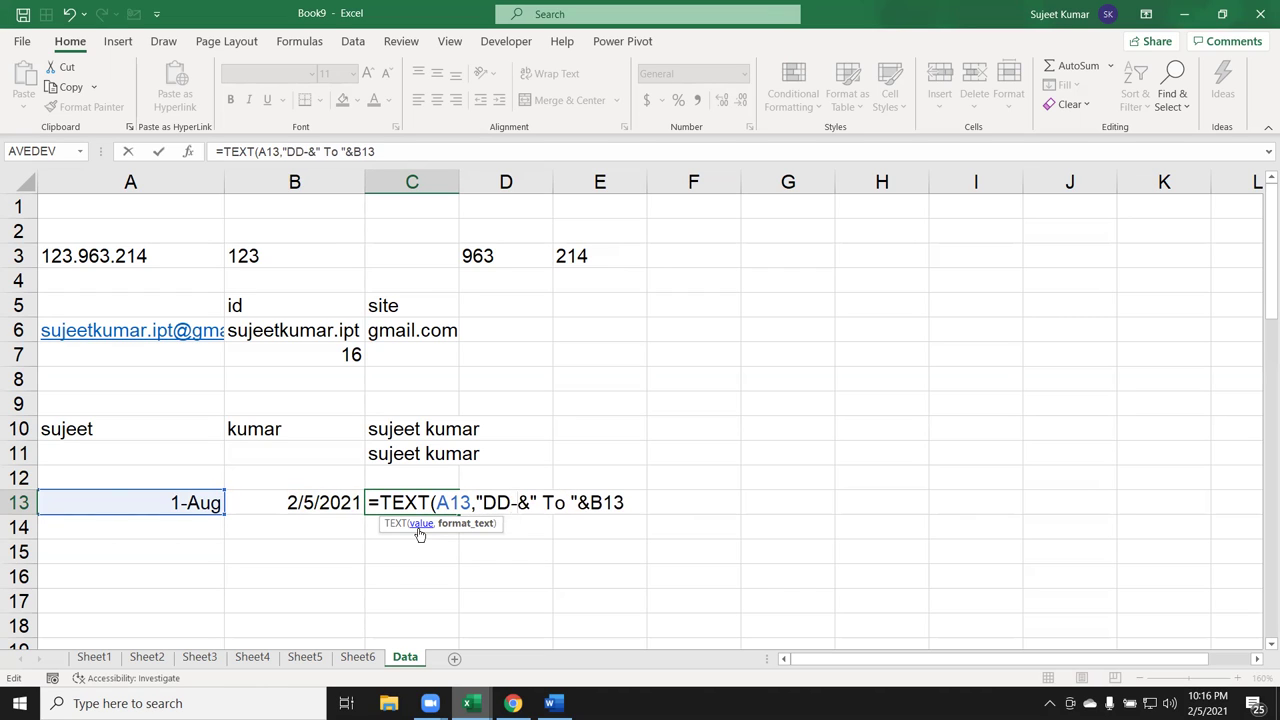
pyautogui.write('MMM-')
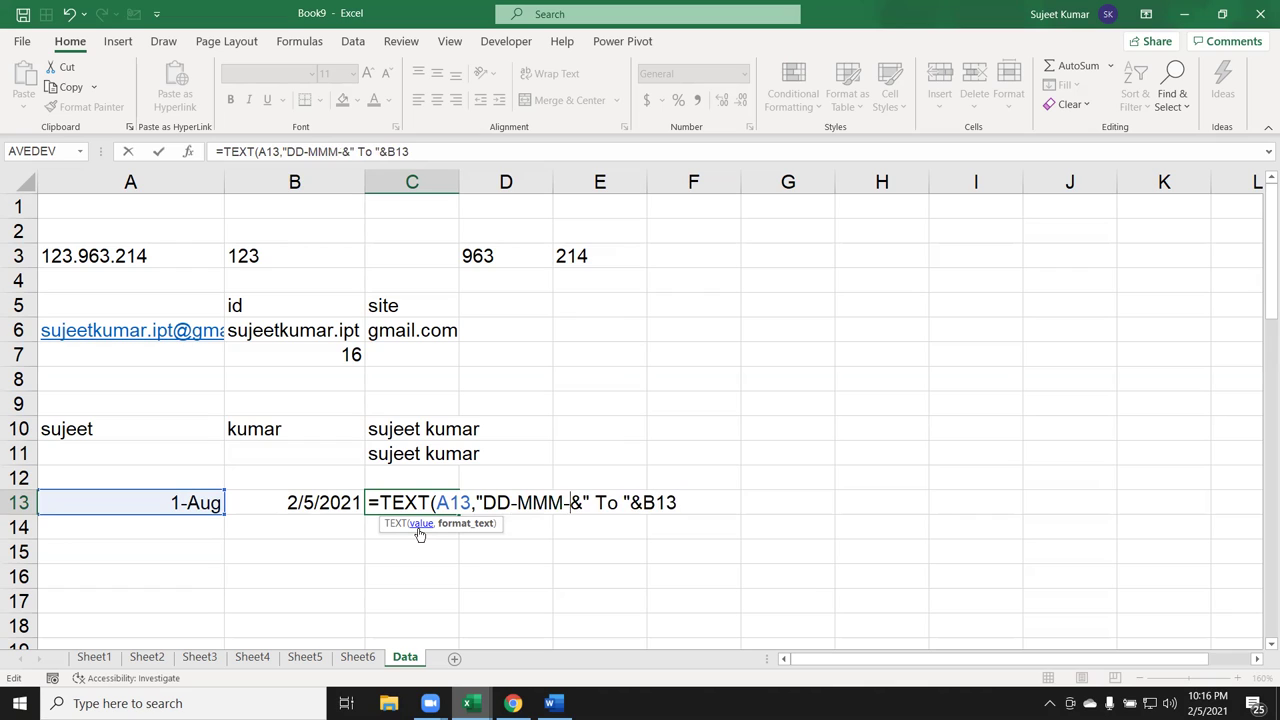
pyautogui.write('YY')
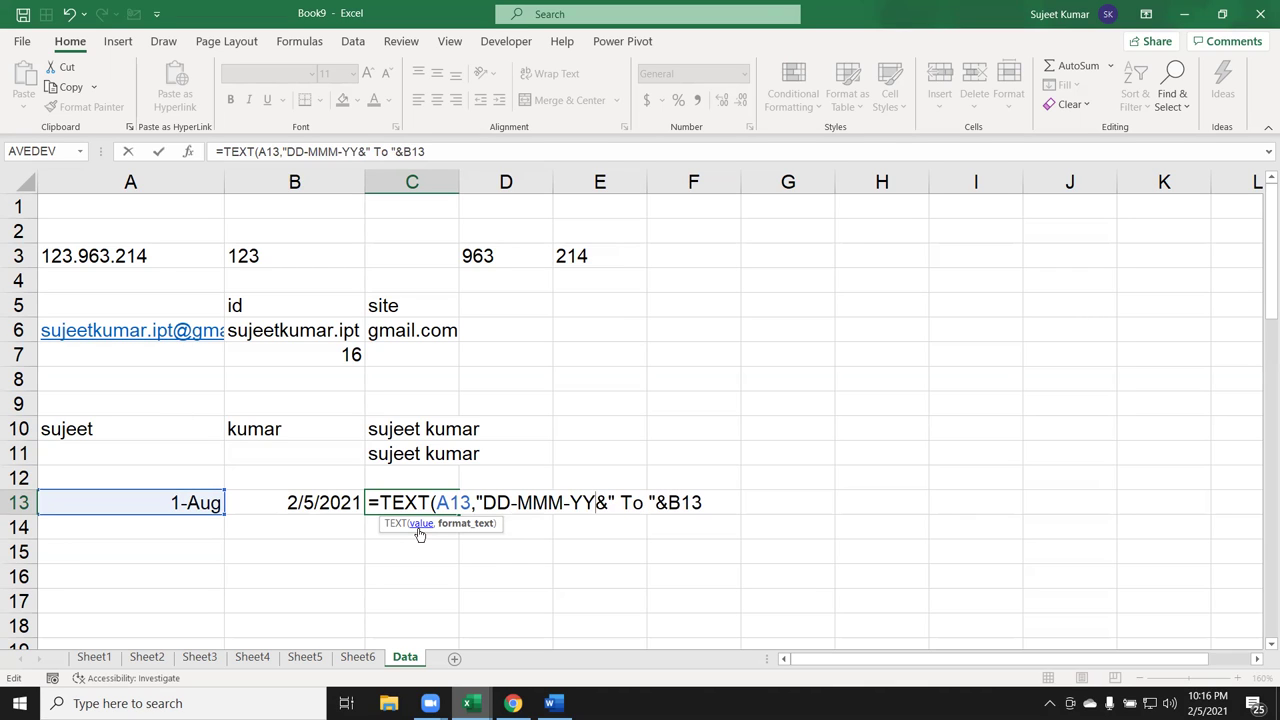
pyautogui.write('")')
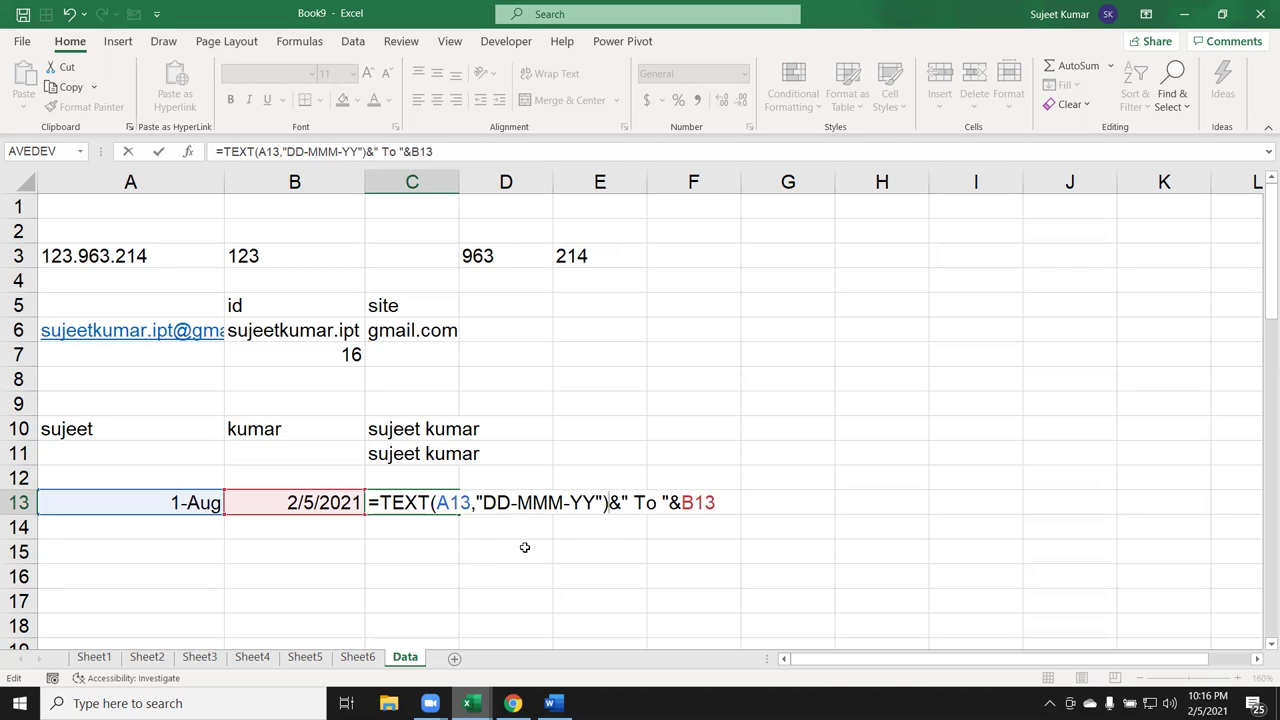
# Wrap B13 as TEXT(B13,"DD-MMM-YY"), so C13 reads 01-Aug-21 To 05-Feb-21
pyautogui.click(682, 502)
pyautogui.write('te')
pyautogui.press('Tab')
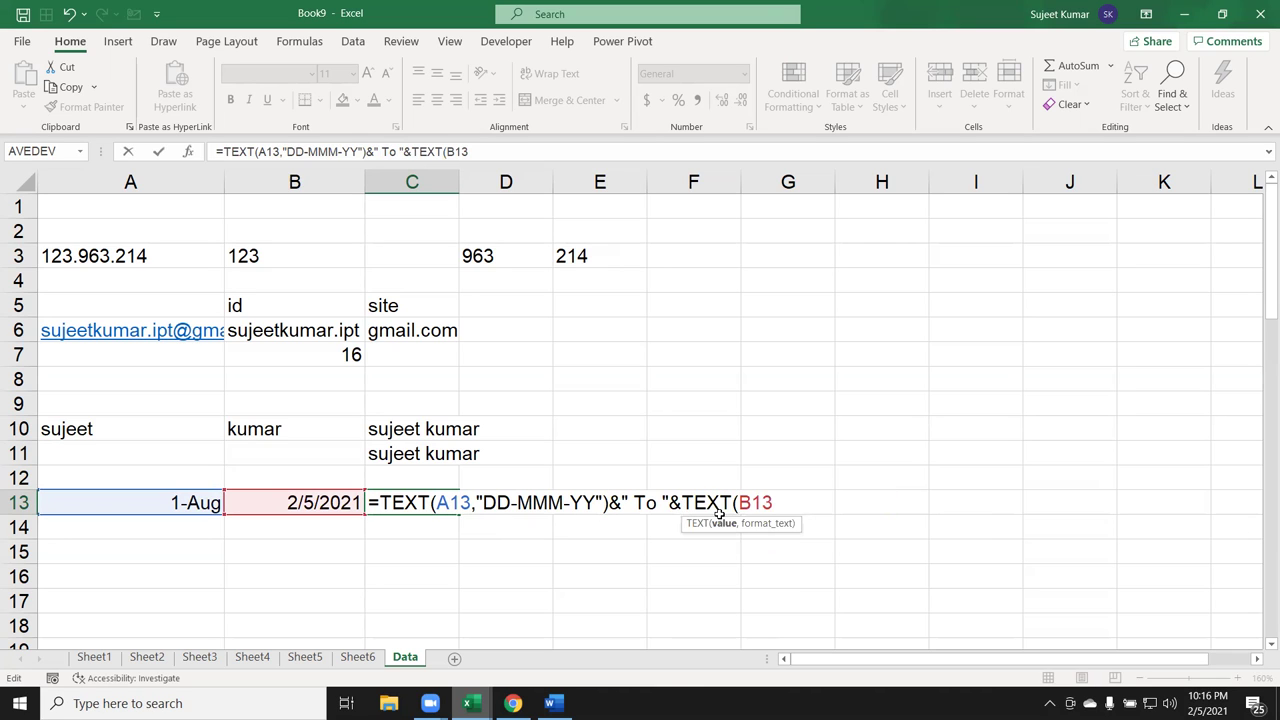
pyautogui.click(776, 503)
pyautogui.write(',"DD-MMM-YY')
pyautogui.write('")')
pyautogui.press('Return')
pyautogui.press('Up')
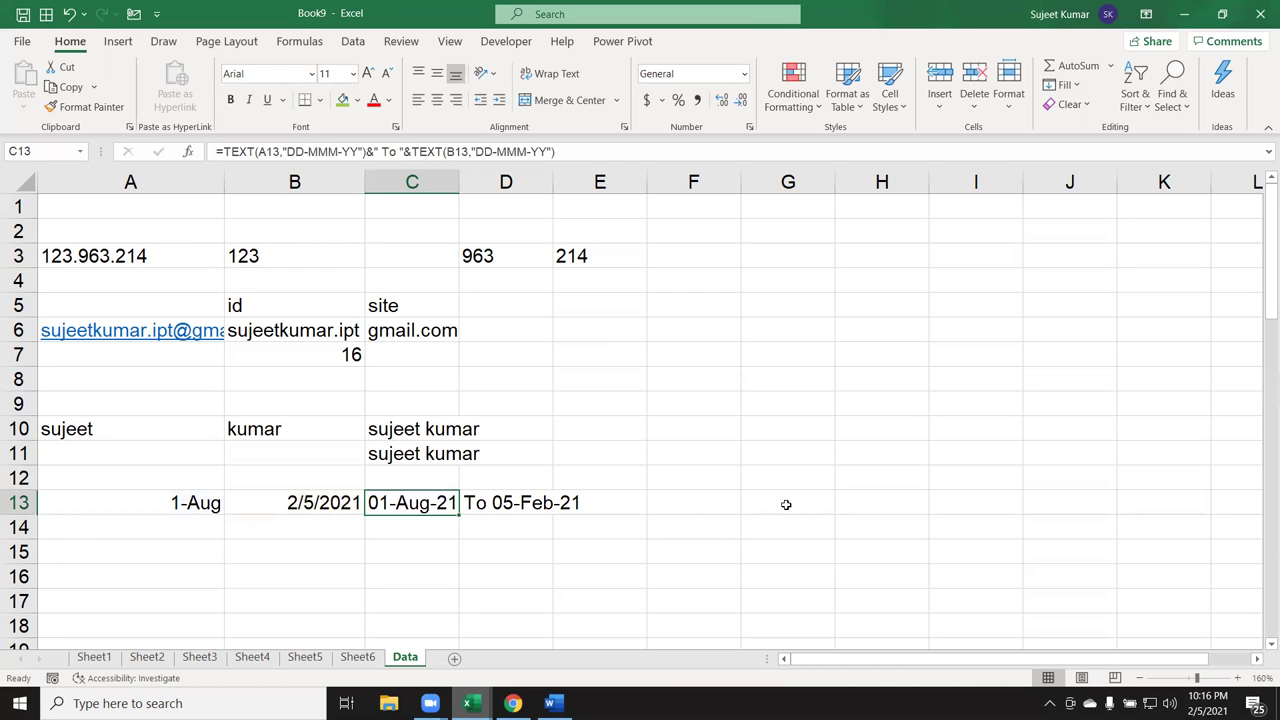
pyautogui.press('Down')
pyautogui.press('Down')
pyautogui.press('Left')
pyautogui.press('Left')
# Type a first name in A15 and fill the name list down to A20
pyautogui.write('P')
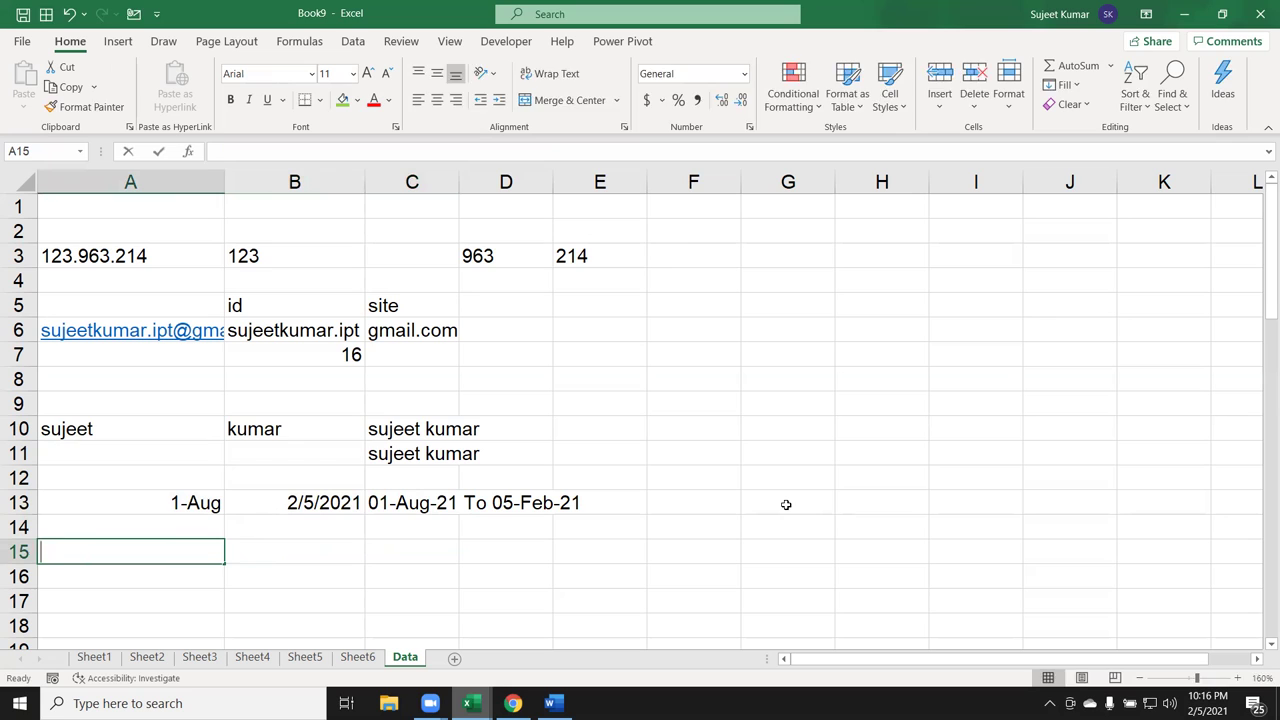
pyautogui.write('uja')
pyautogui.scroll(-2, 337, 543)
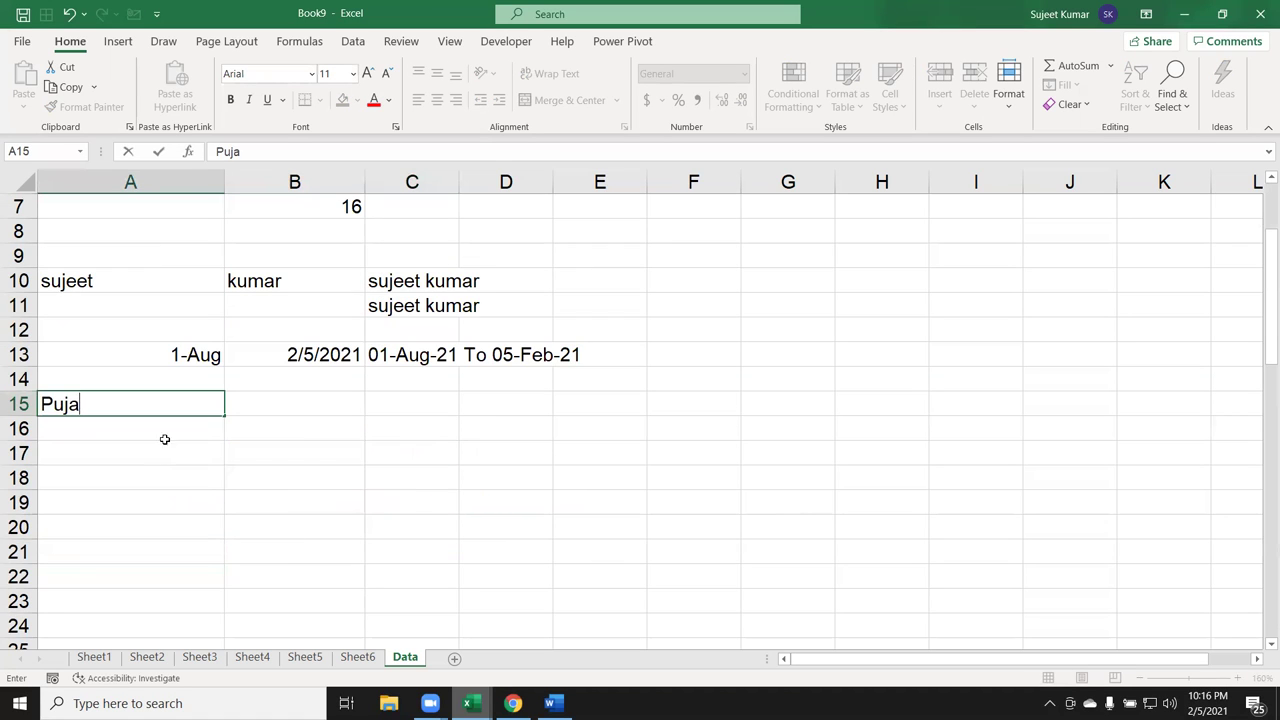
pyautogui.press('Return')
pyautogui.press('Return')
pyautogui.click(160, 408)
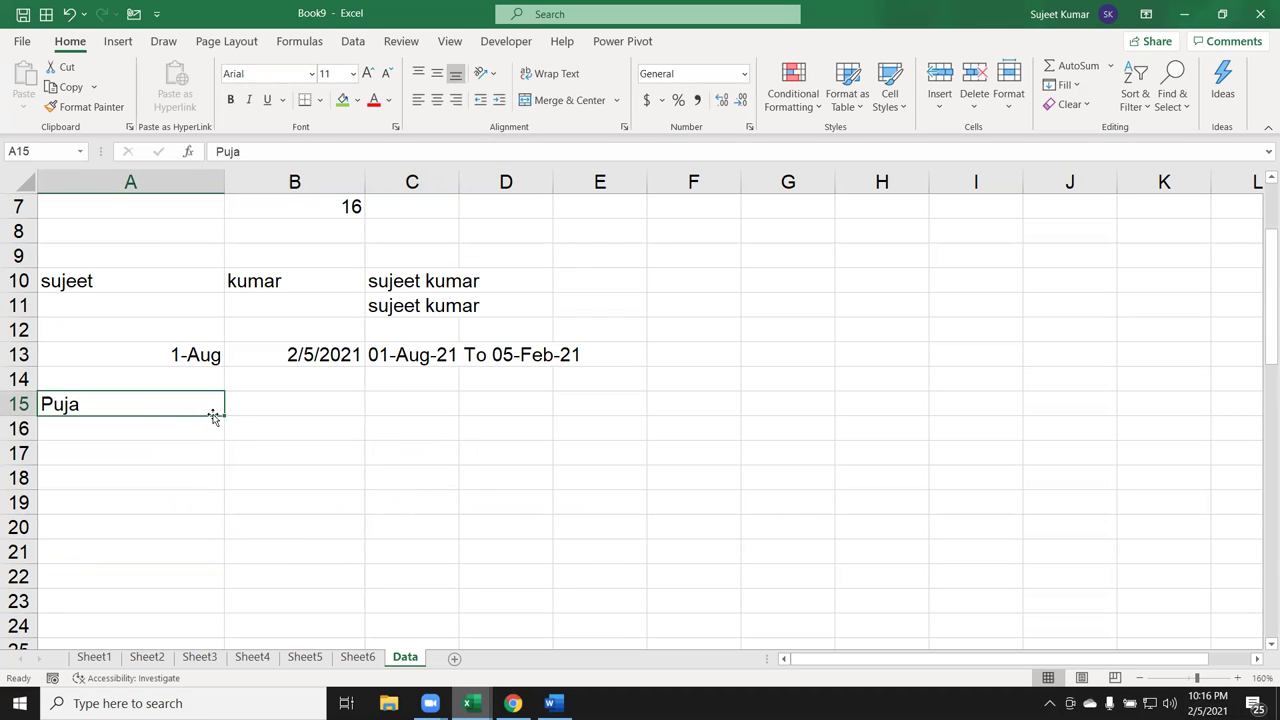
pyautogui.moveTo(218, 418); pyautogui.dragTo(214, 406)
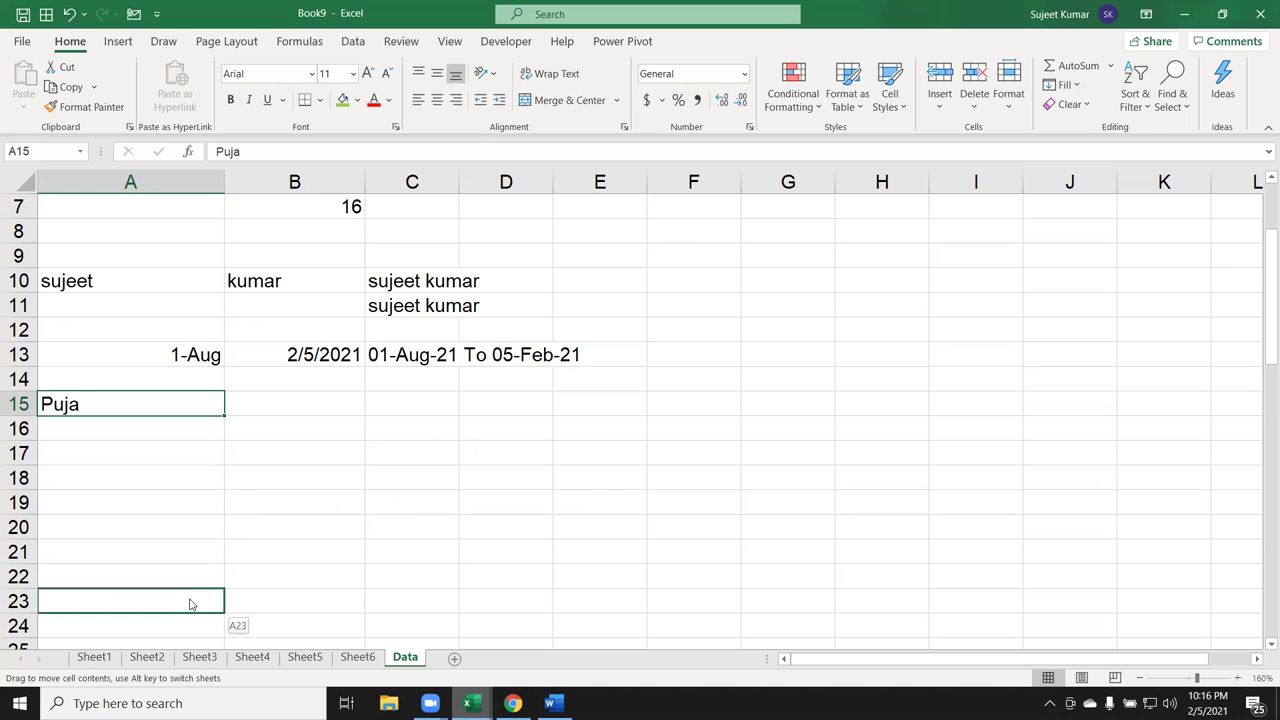
pyautogui.moveTo(226, 416); pyautogui.dragTo(222, 528)
# Review C13's date-joining formula without changing it
pyautogui.doubleClick(400, 358)
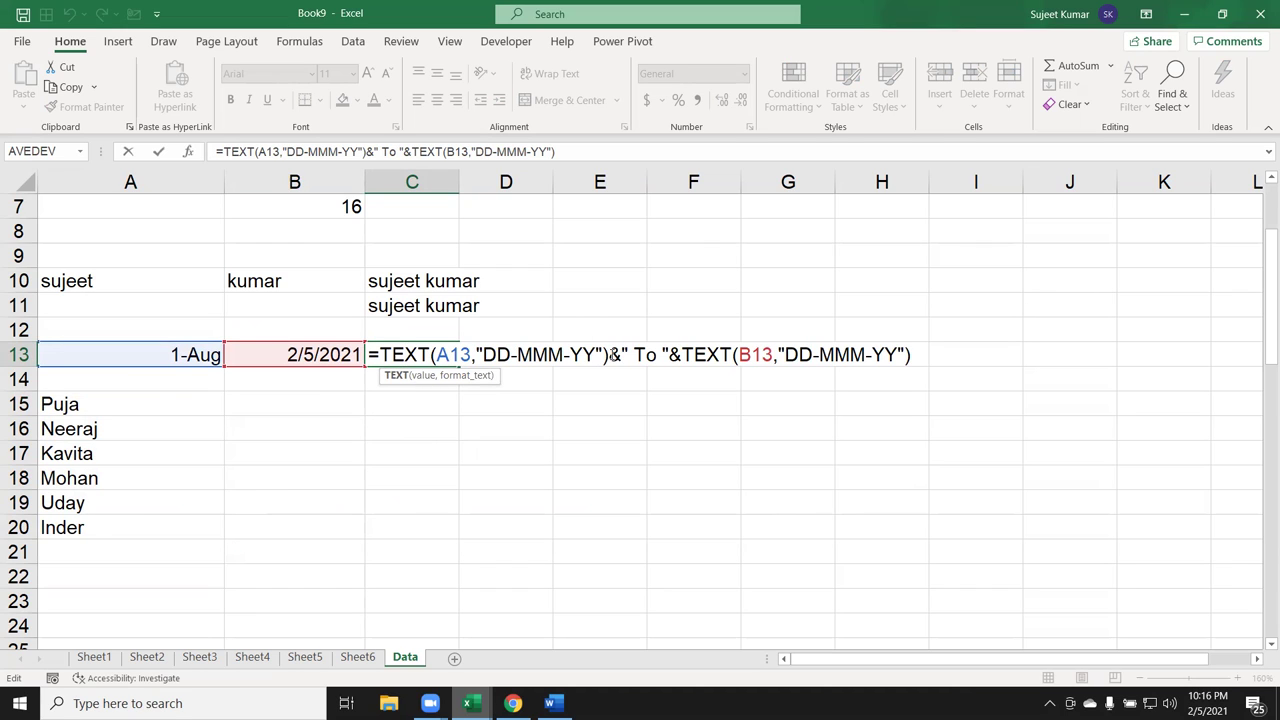
pyautogui.moveTo(634, 354); pyautogui.dragTo(660, 352)
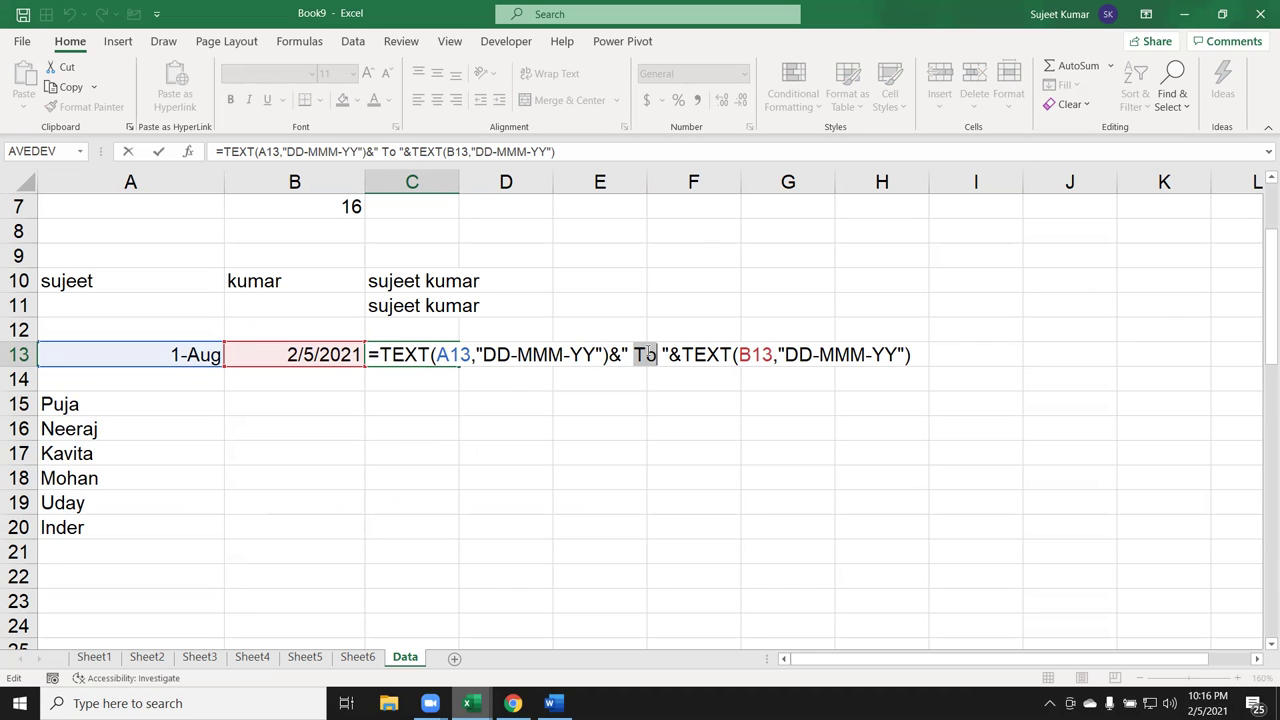
pyautogui.click(617, 350)
pyautogui.press('Return')
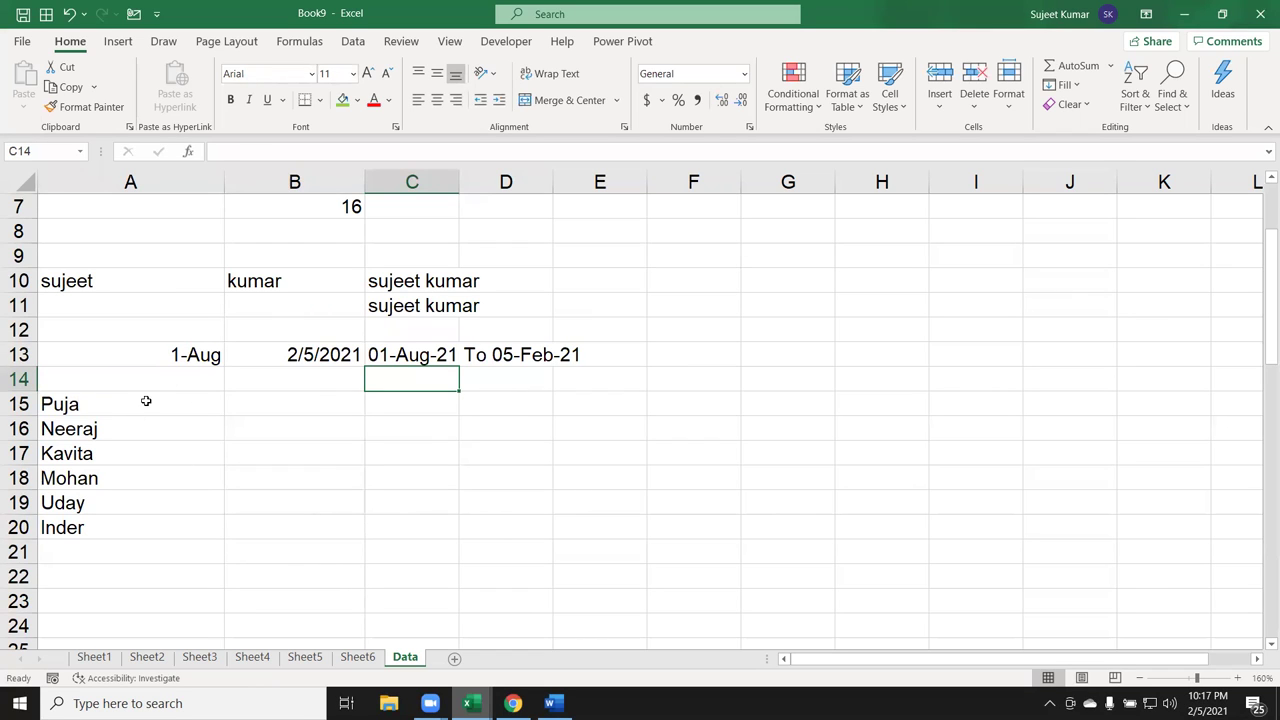
pyautogui.click(146, 401)
# Enter =CONCAT(A15:A20) in B15 to join the six names without separators
pyautogui.click(286, 406)
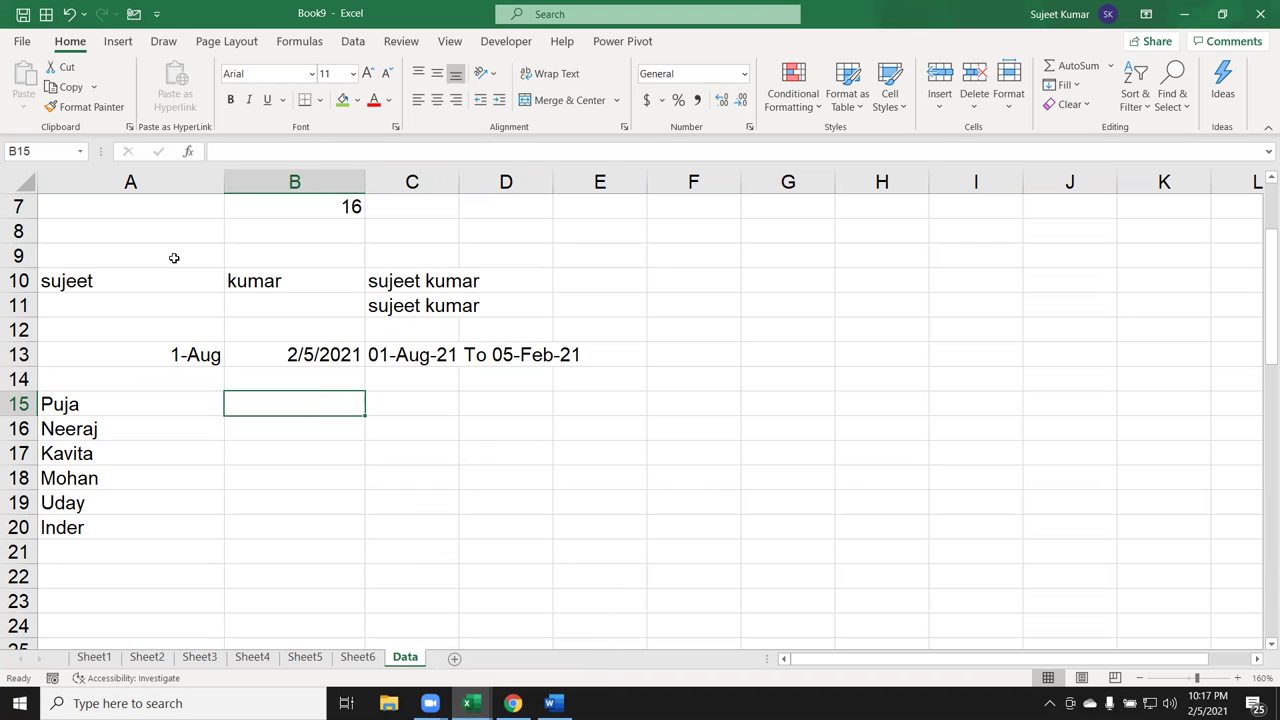
pyautogui.write('=')
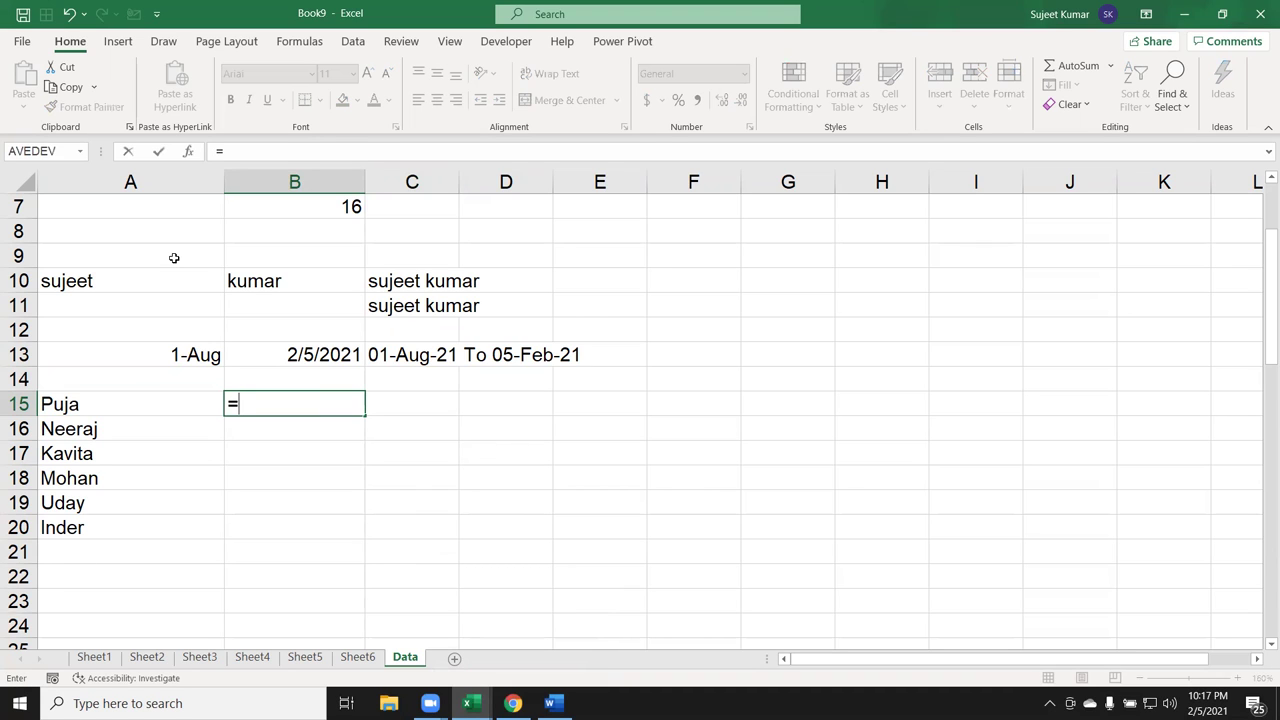
pyautogui.write('con')
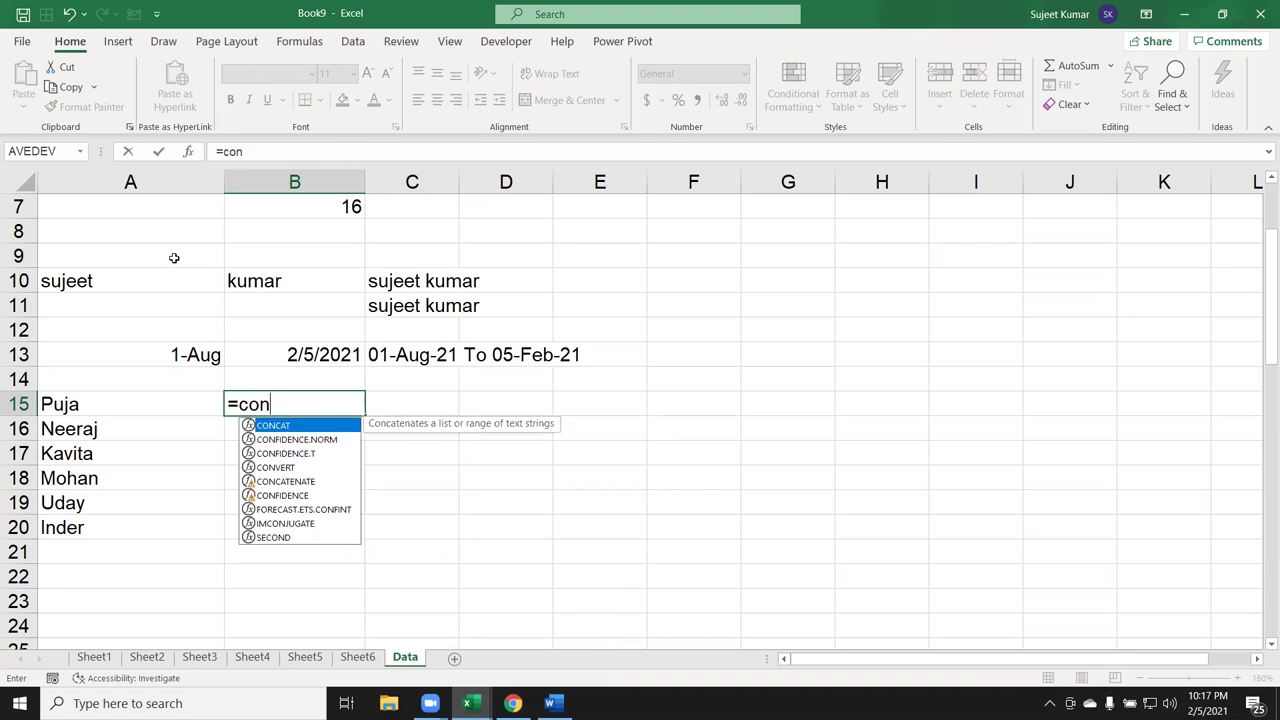
pyautogui.press('Tab')
pyautogui.press('Left')
pyautogui.hotkey('shift', 'Down')
pyautogui.hotkey('shift', 'Down')
pyautogui.hotkey('shift', 'Down')
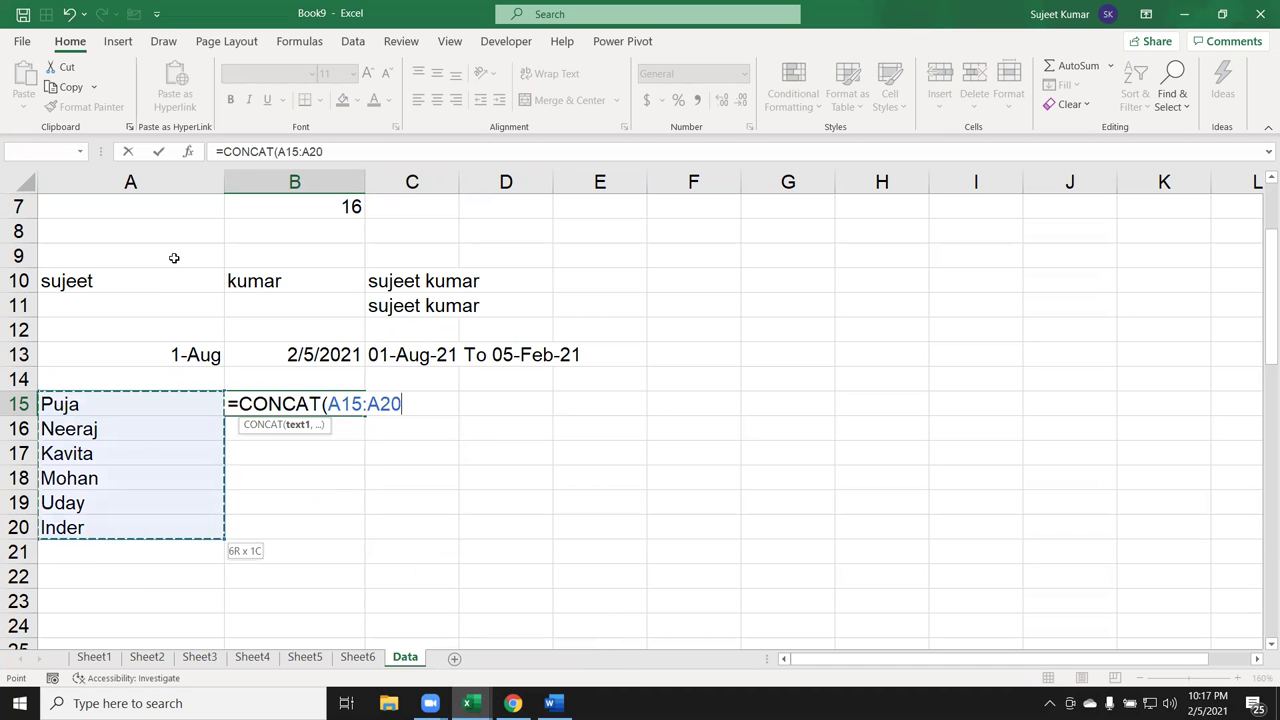
pyautogui.press('Return')
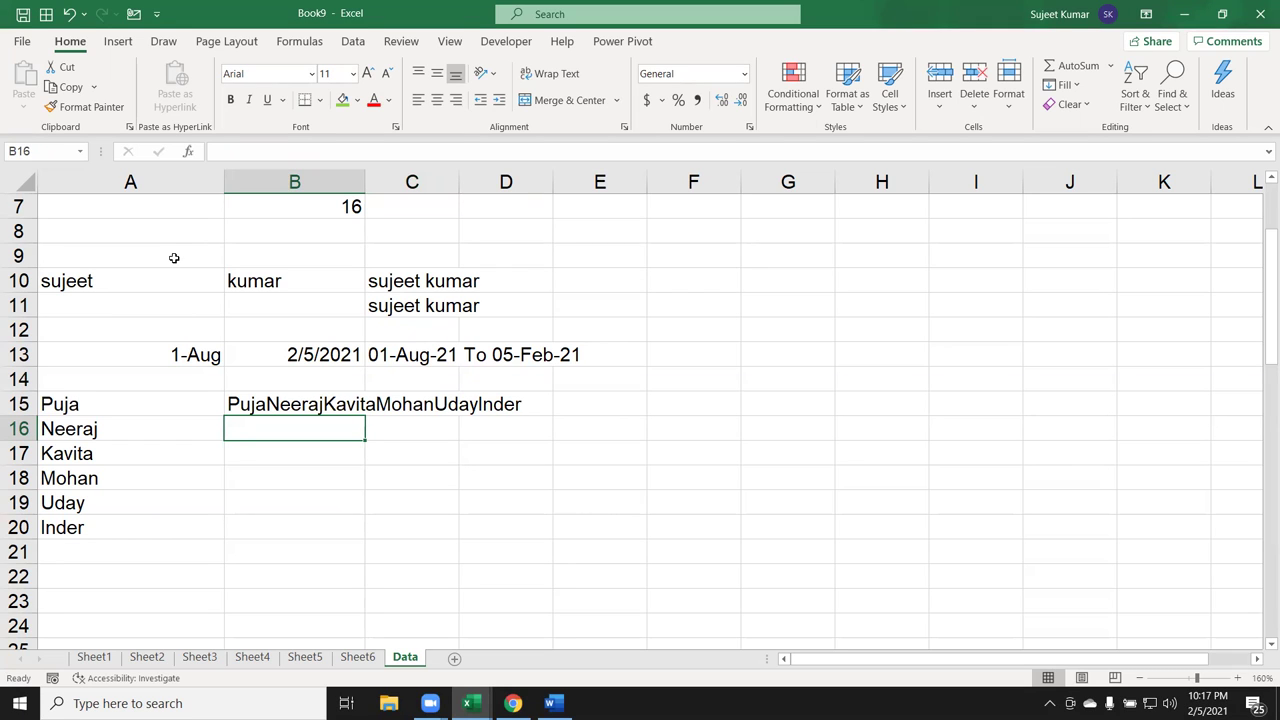
# Enter =TEXTJOIN(",",TRUE,A15:A20) in B16 to list the names comma-separated
pyautogui.write('=tex')
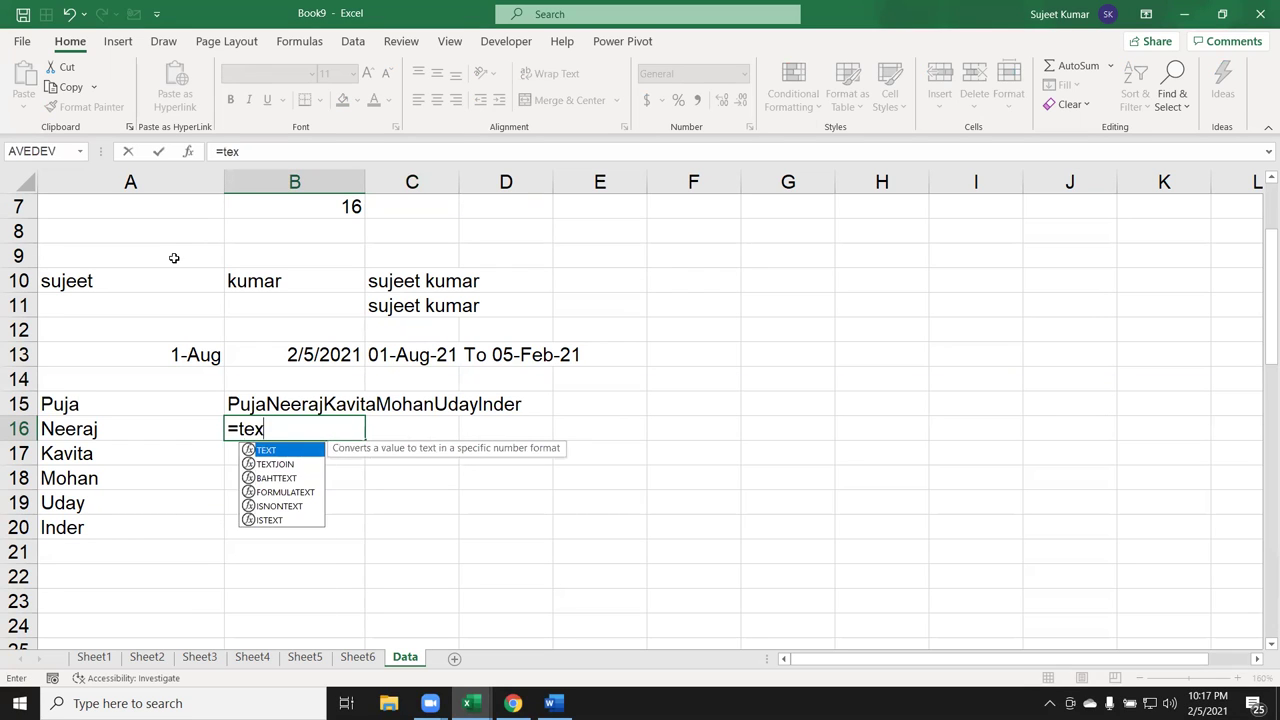
pyautogui.press('Down')
pyautogui.press('Tab')
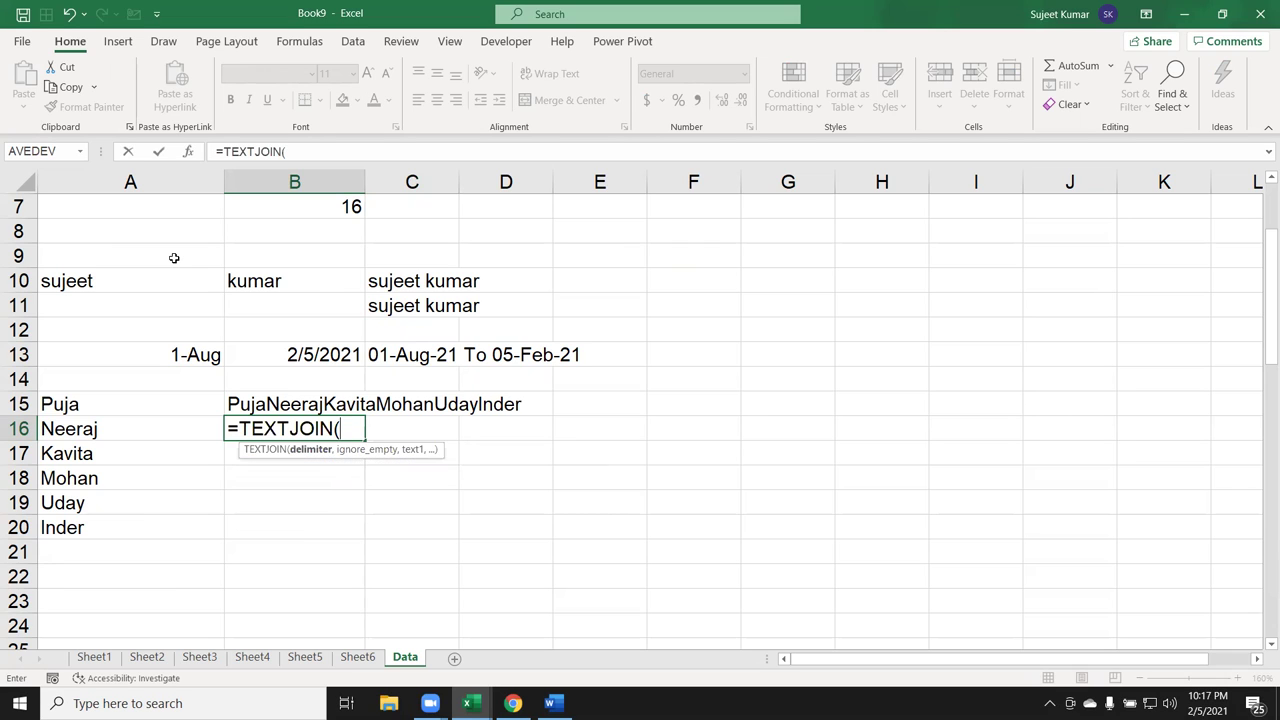
pyautogui.press('Left')
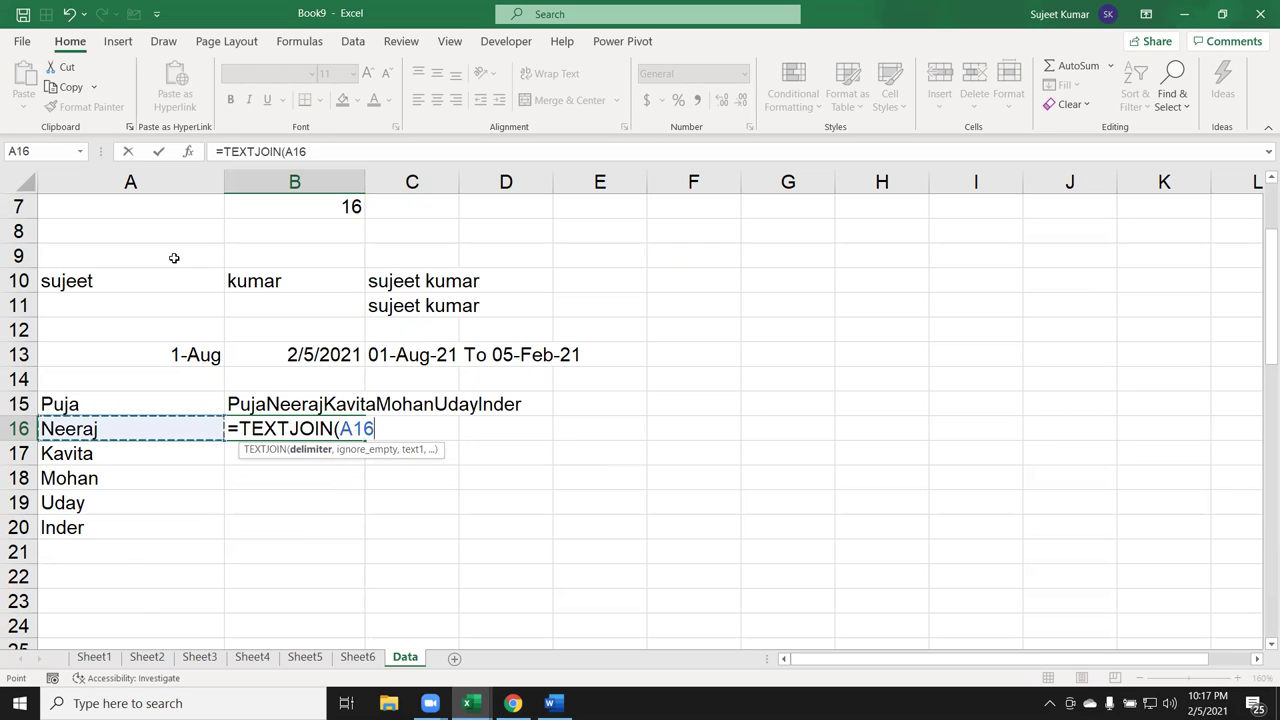
pyautogui.press('BackSpace')
pyautogui.press('BackSpace')
pyautogui.press('BackSpace')
pyautogui.write('","')
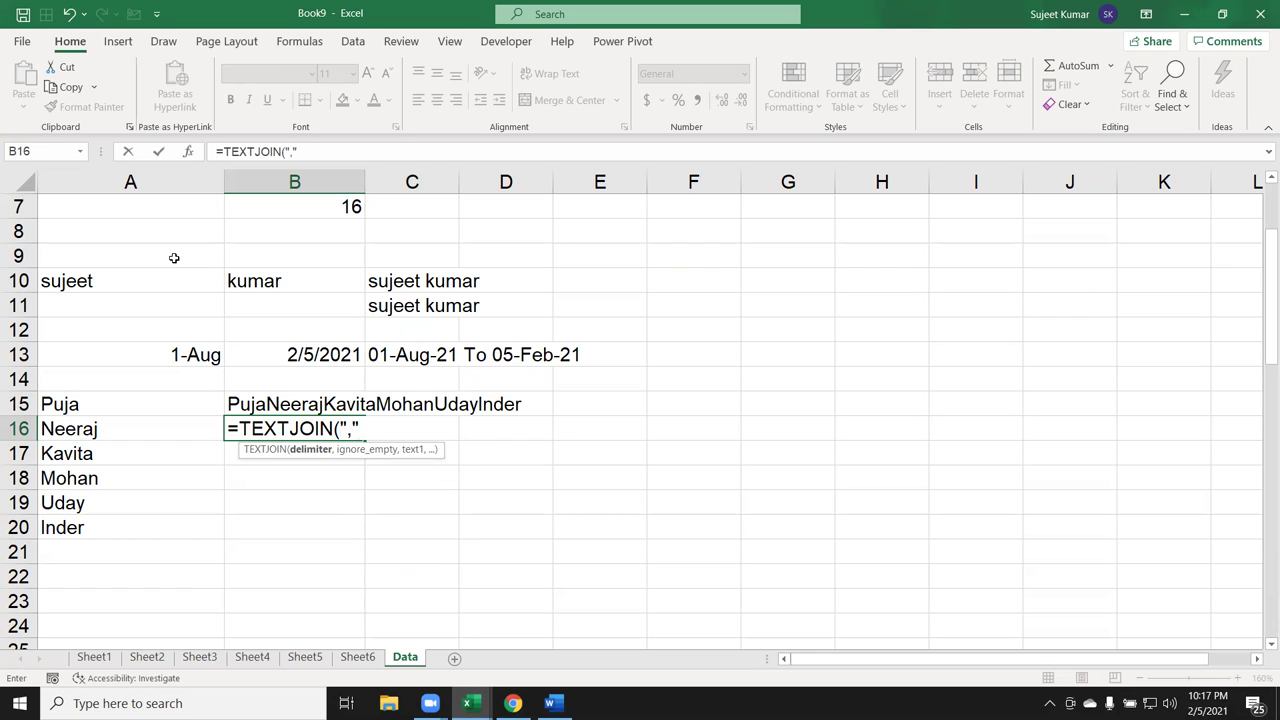
pyautogui.write(',')
pyautogui.press('Tab')
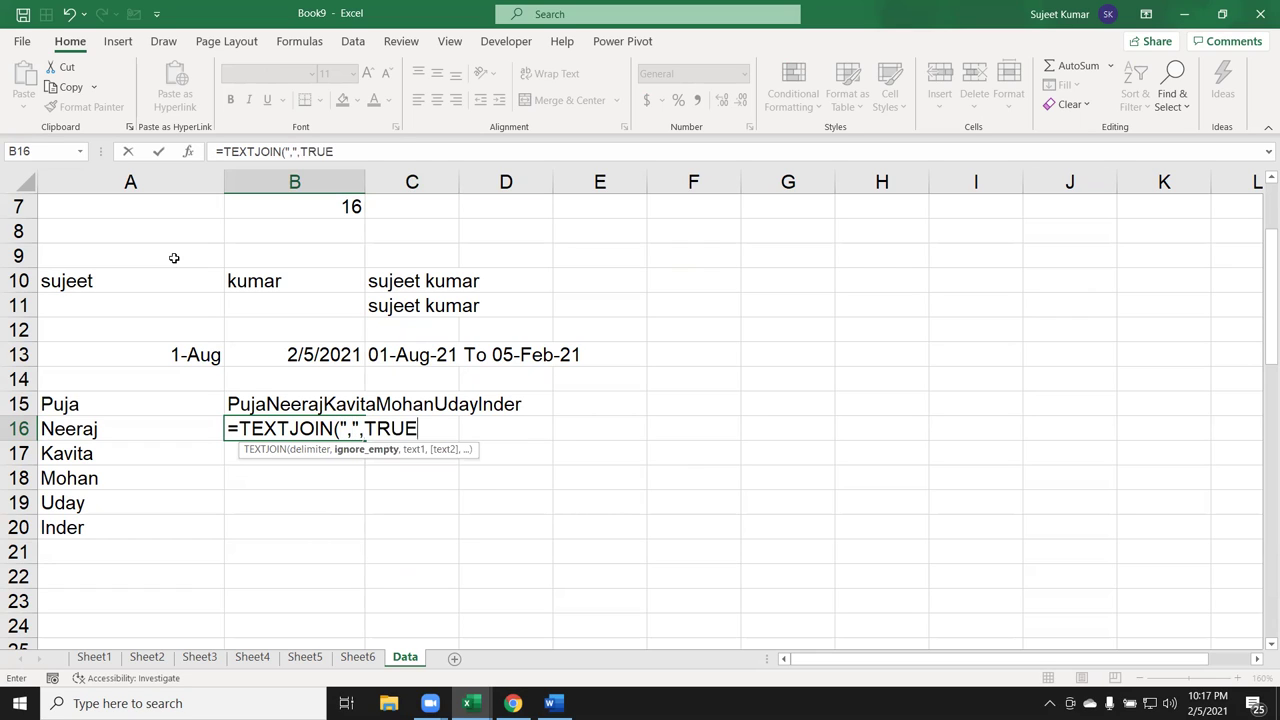
pyautogui.write(',')
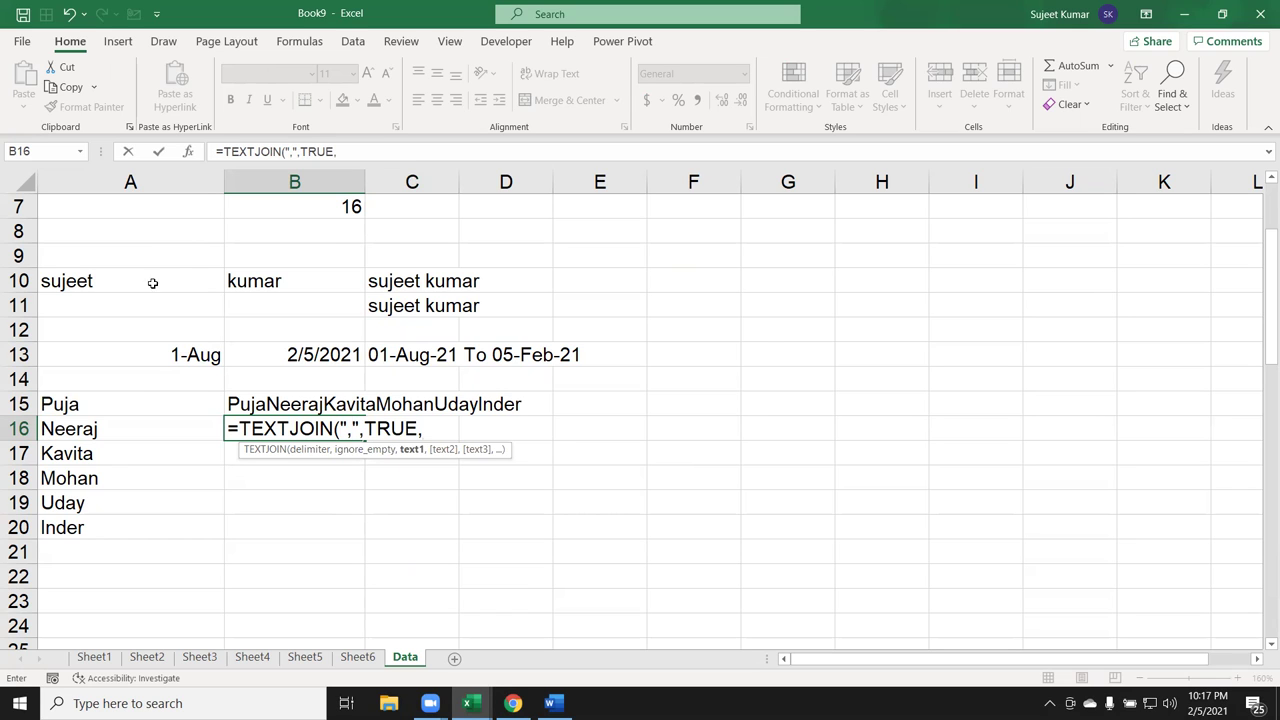
pyautogui.moveTo(146, 404); pyautogui.dragTo(115, 519)
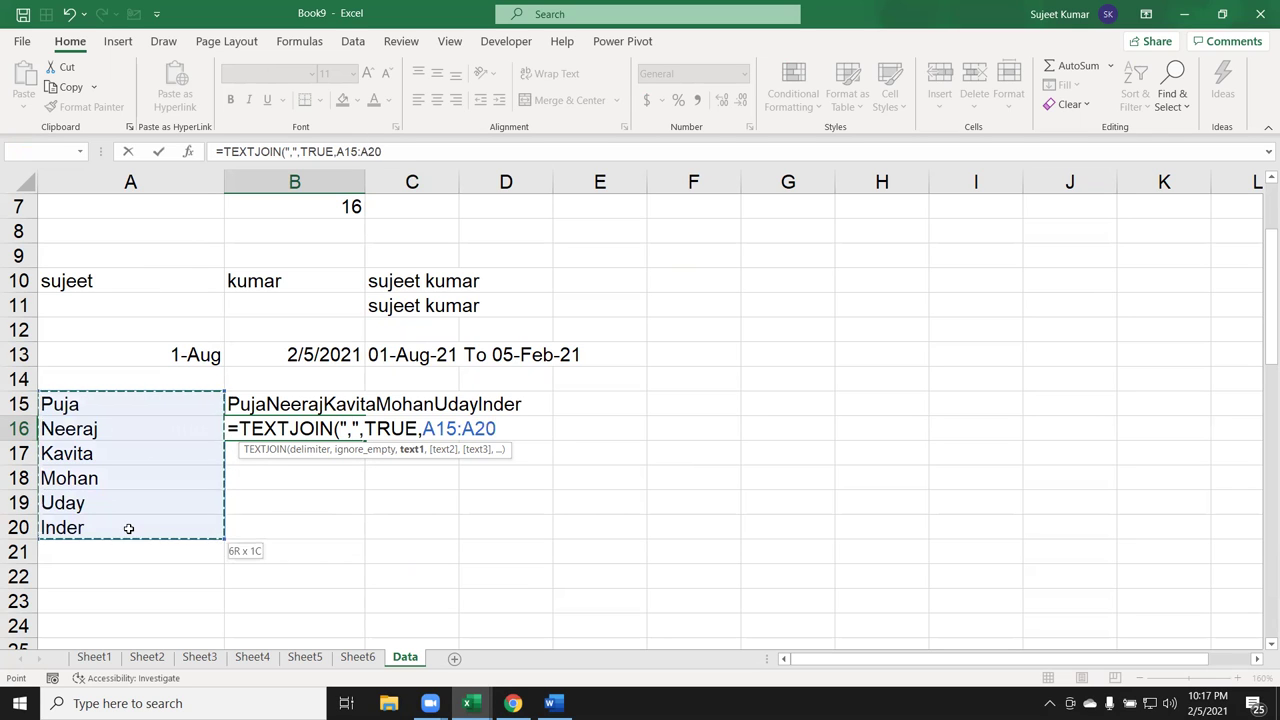
pyautogui.press('Return')
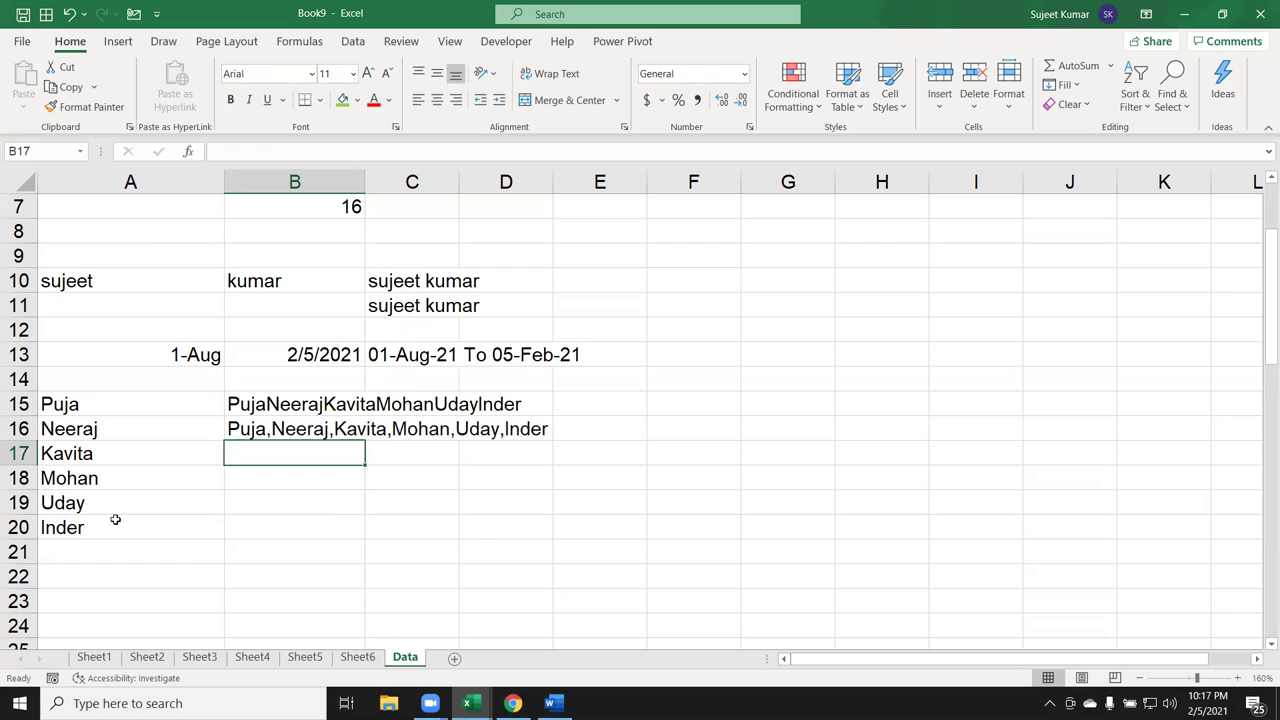
pyautogui.press('Up')
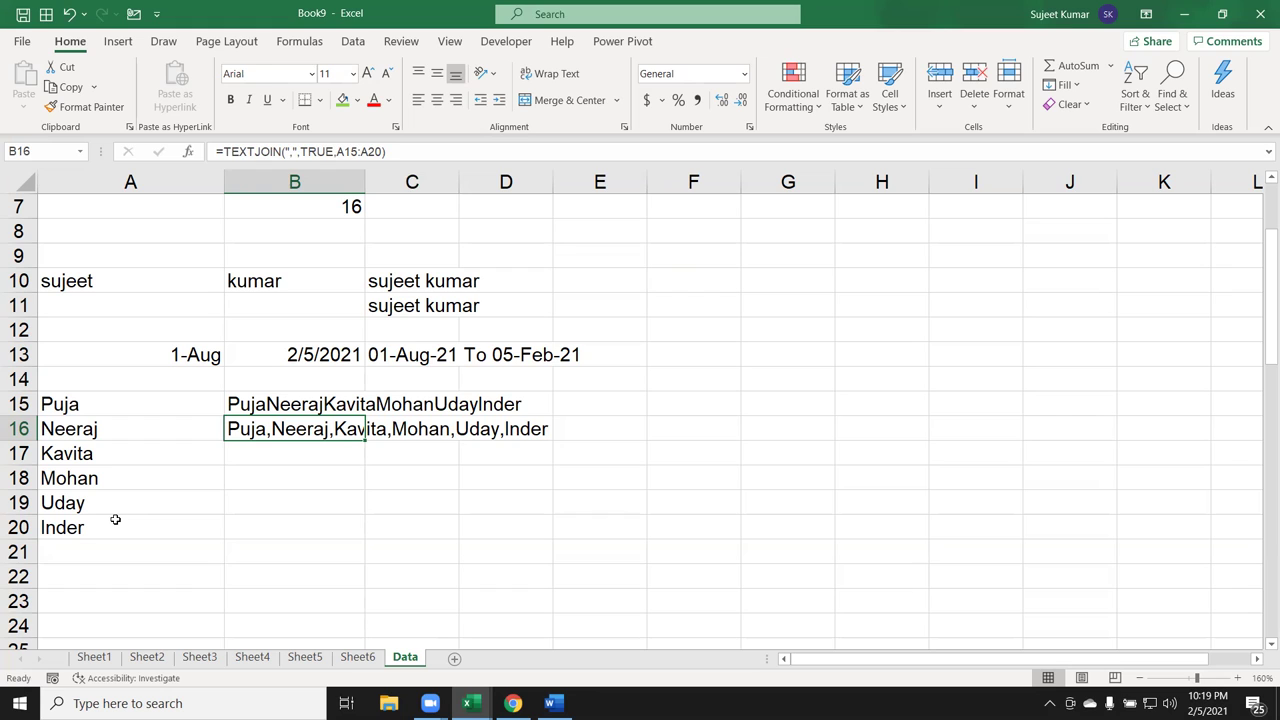
pyautogui.press('Right')
pyautogui.press('Left')
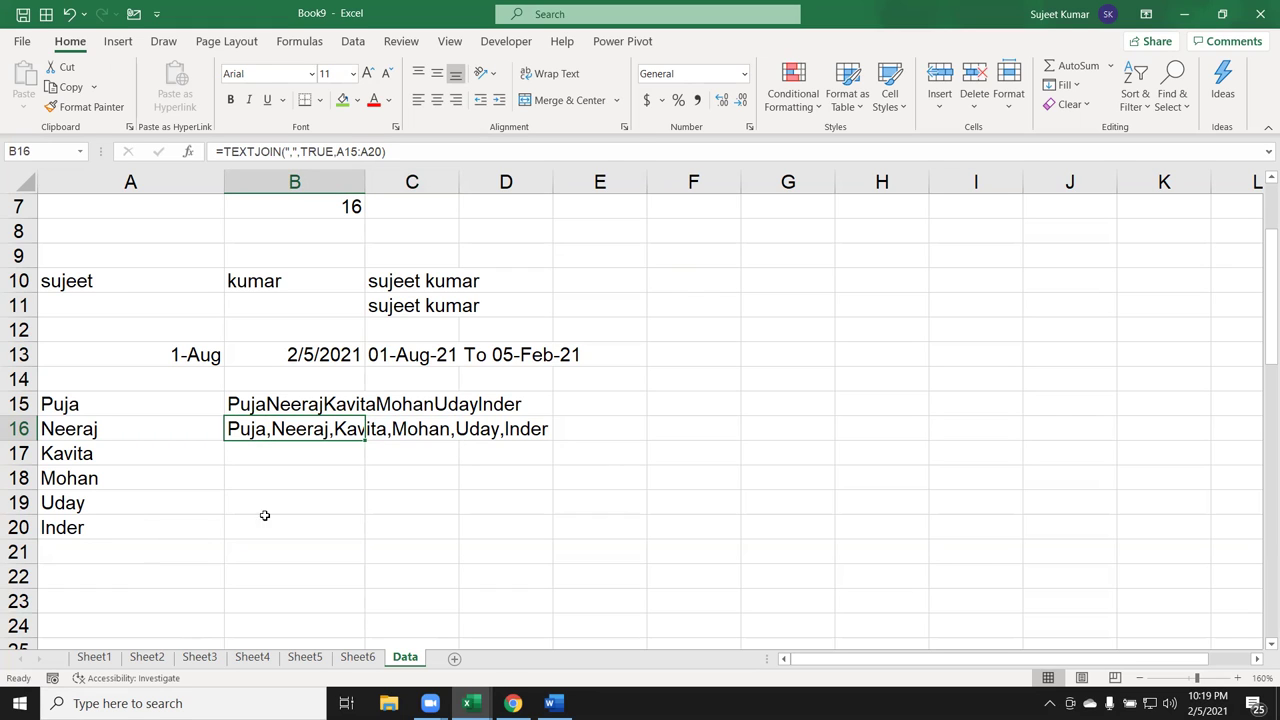